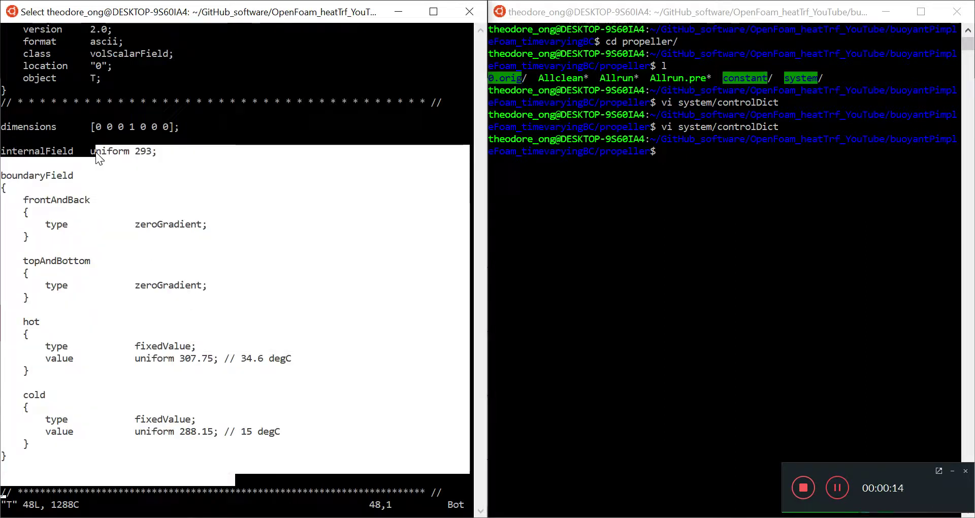
Highlight the frontAndBack, topAndBottom and hot-wall (uniform 307.75) boundary entries in the T file
left_click(147, 312)
left_click_drag(226, 285, 140, 187)
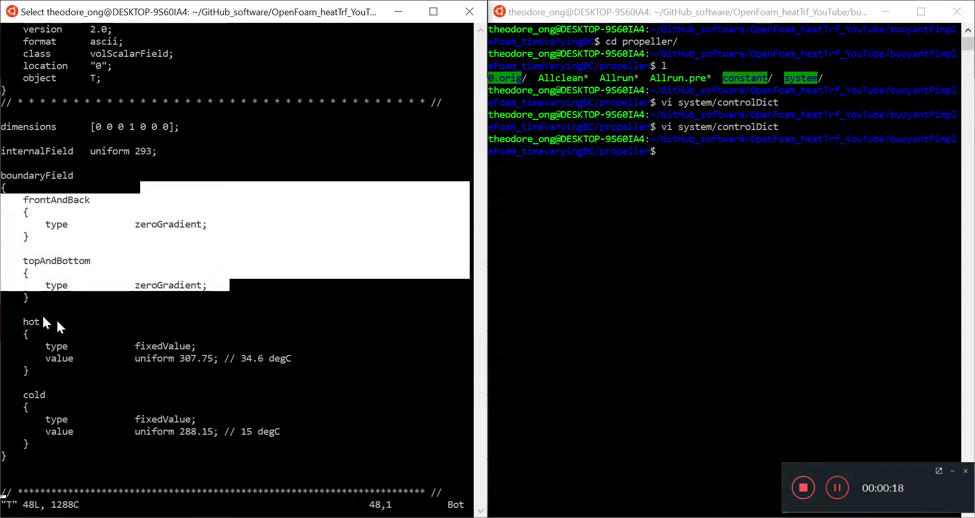
left_click_drag(33, 307, 98, 407)
left_click(194, 468)
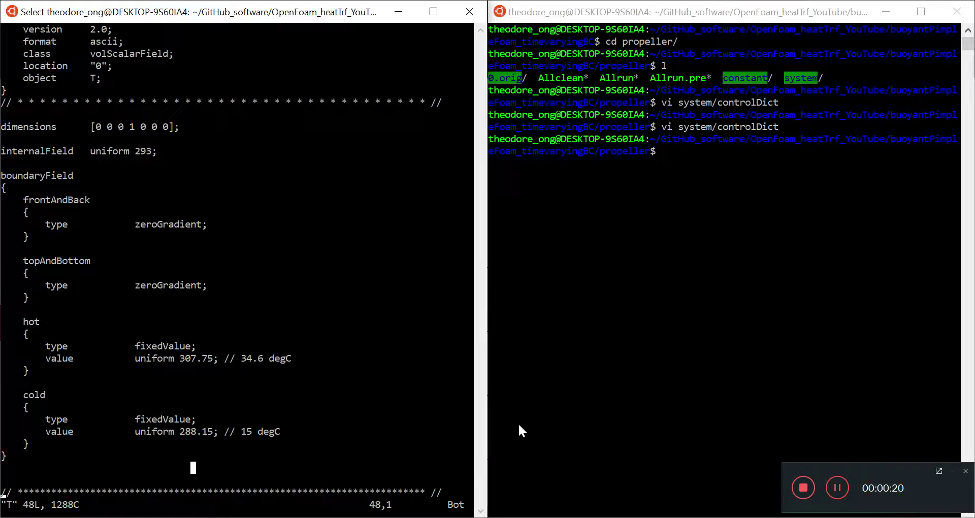
Quit vi with :q to return to the shell
key("Escape")
type(":q")
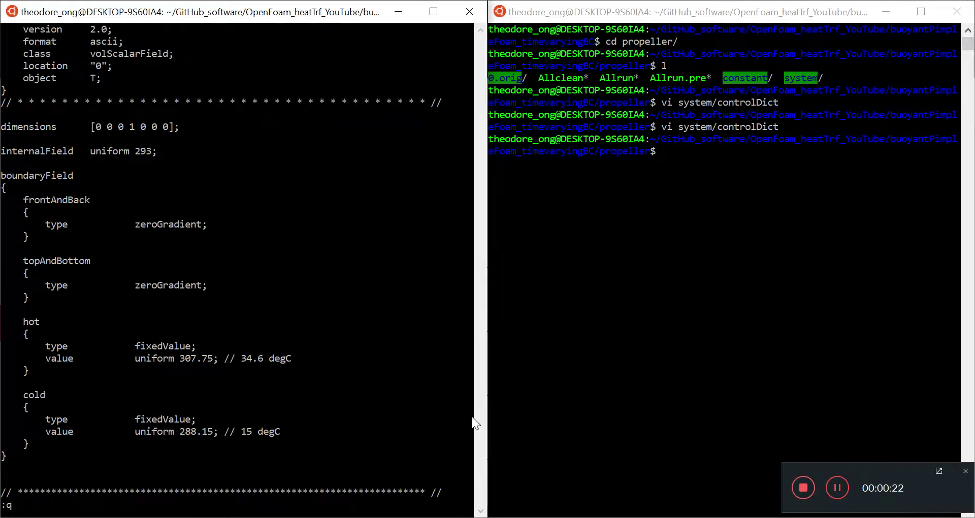
key("Return")
Move up to the case folder, list it, and open log.buoyantPimpleFoam in vi
type("l")
key("Return")
type("cd ..")
key("Return")
type("ls")
key("Return")
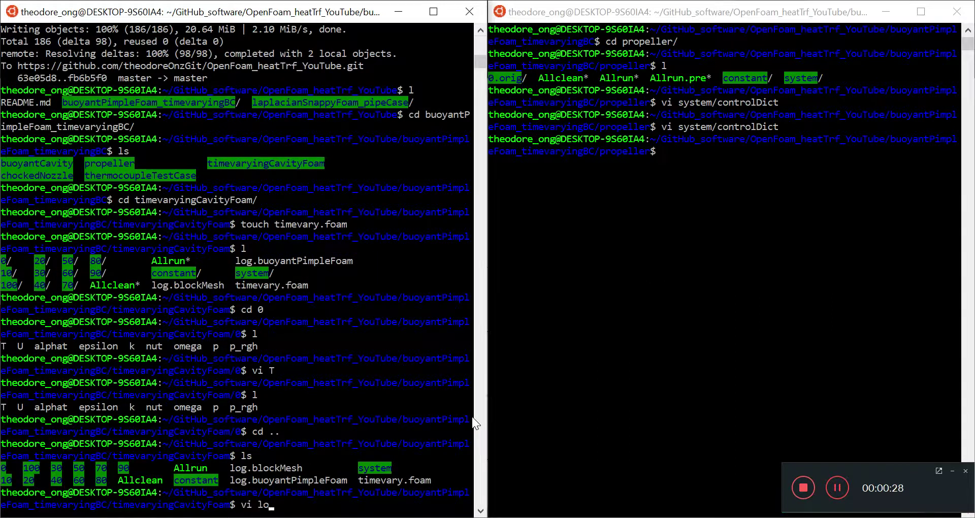
type("vi log.bu")
key("Tab")
key("Return")
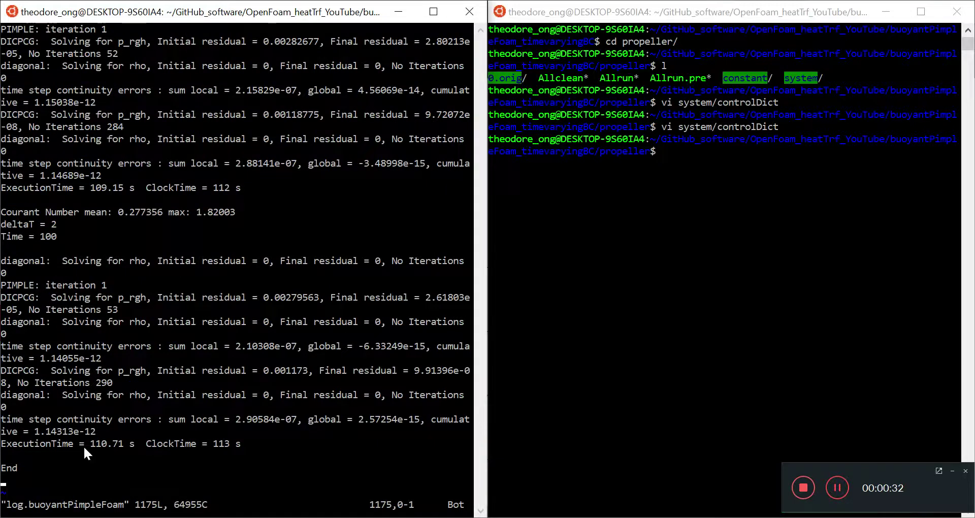
Inspect the log's maximum Courant number 1.82003 and its ending at Time = 100
left_click_drag(121, 450, 122, 428)
left_click(121, 427)
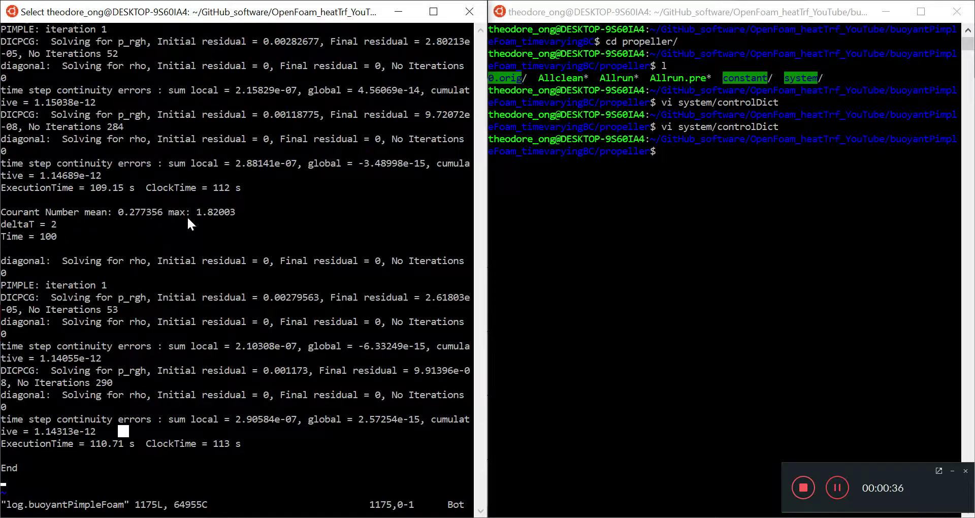
left_click_drag(186, 215, 242, 217)
left_click(241, 216)
key("Up")
key("Up")
key("Up")
key("Up")
key("Up")
key("Up")
key("Up")
key("Up")
key("Up")
key("Up")
key("Up")
key("Up")
key("Up")
key("Up")
key("Up")
key("Up")
key("Up")
key("Up")
key("Up")
key("Up")
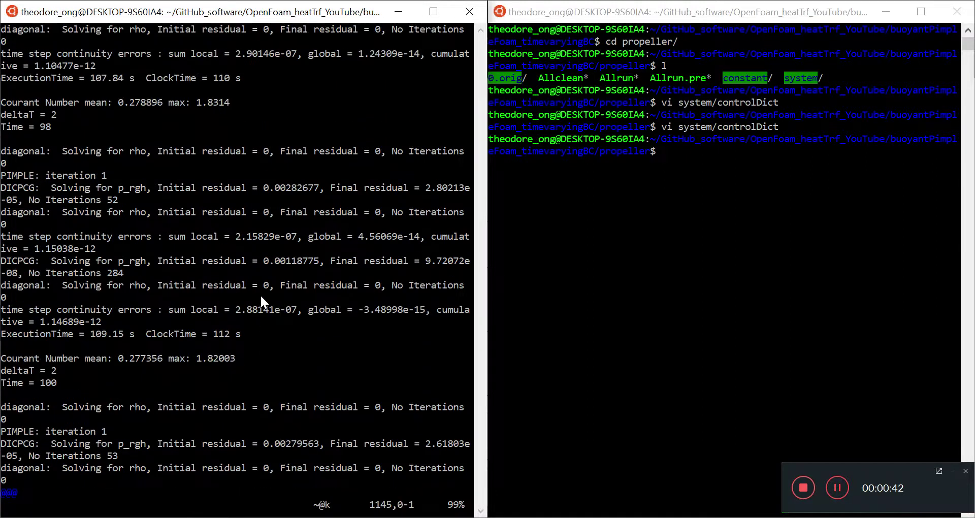
key("Up")
key("Up")
key("Up")
key("Up")
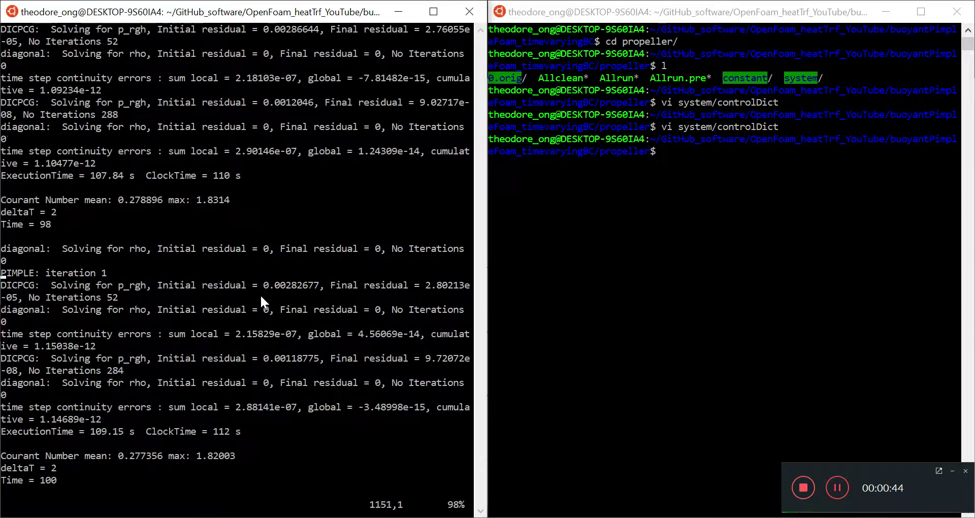
key("Down")
key("Down")
key("Down")
key("Down")
key("Down")
key("Down")
key("Down")
key("Down")
key("Down")
key("Down")
key("Down")
key("Down")
key("Down")
key("Down")
key("Down")
key("Down")
key("Down")
key("Down")
key("Down")
key("Down")
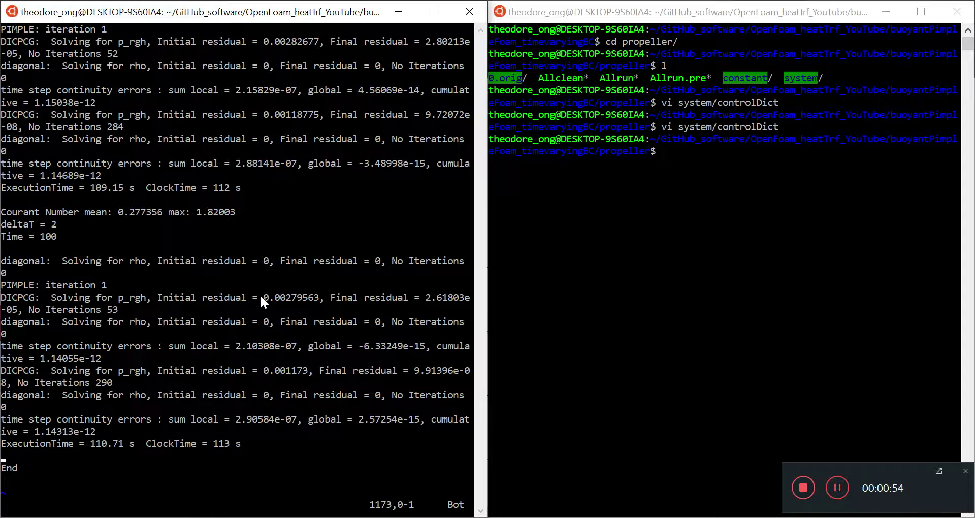
left_click(260, 294)
Quit the solver log and list the case folder contents
type(":q")
key("Return")
type("l")
key("Return")
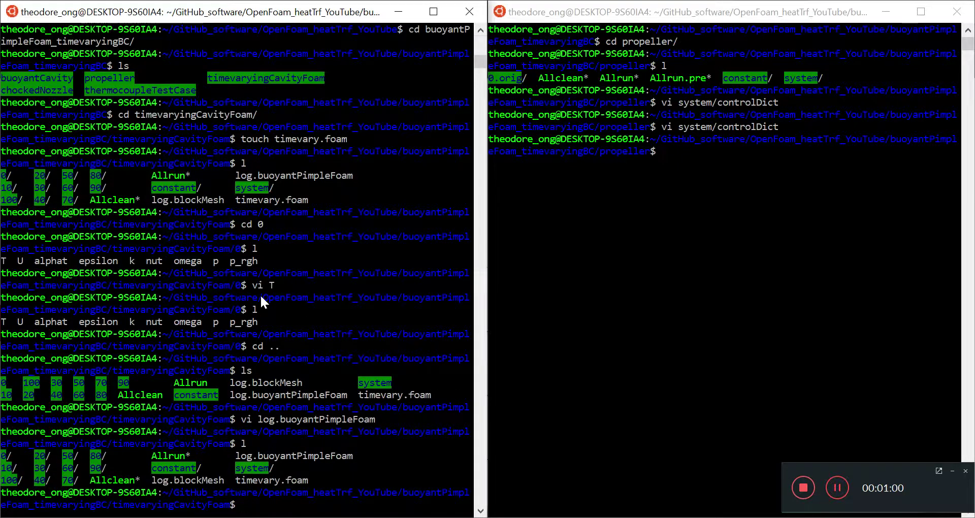
Change maxCo from 2.0 to 0.5 in system/controlDict and save the file
type("vi system/cont")
key("Tab")
key("Return")
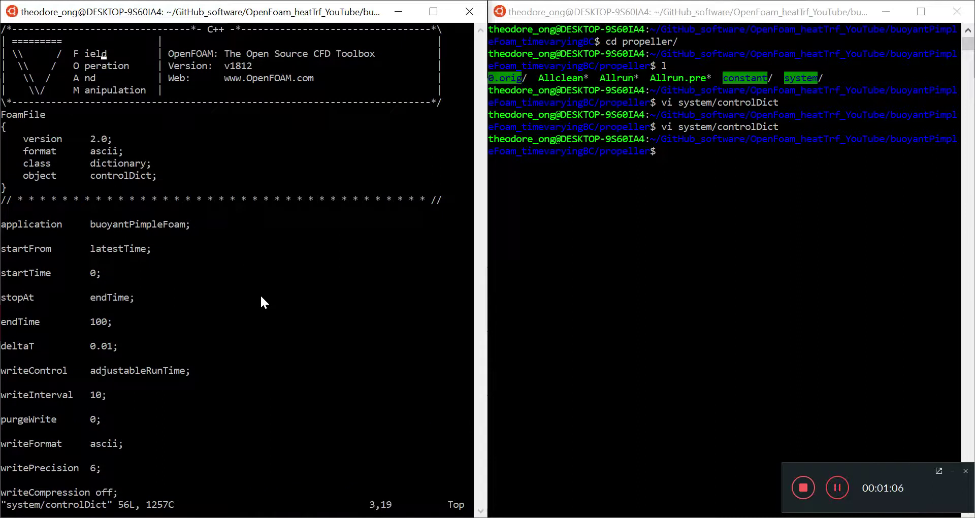
key("Down")
key("Down")
key("Down")
key("Down")
key("Down")
key("Down")
key("Down")
key("Down")
key("Down")
key("Down")
key("Down")
key("Down")
key("Down")
key("Down")
key("Down")
key("Down")
key("Down")
key("Down")
key("Down")
key("Down")
key("Up")
key("Up")
key("Up")
key("Up")
key("Left")
key("i")
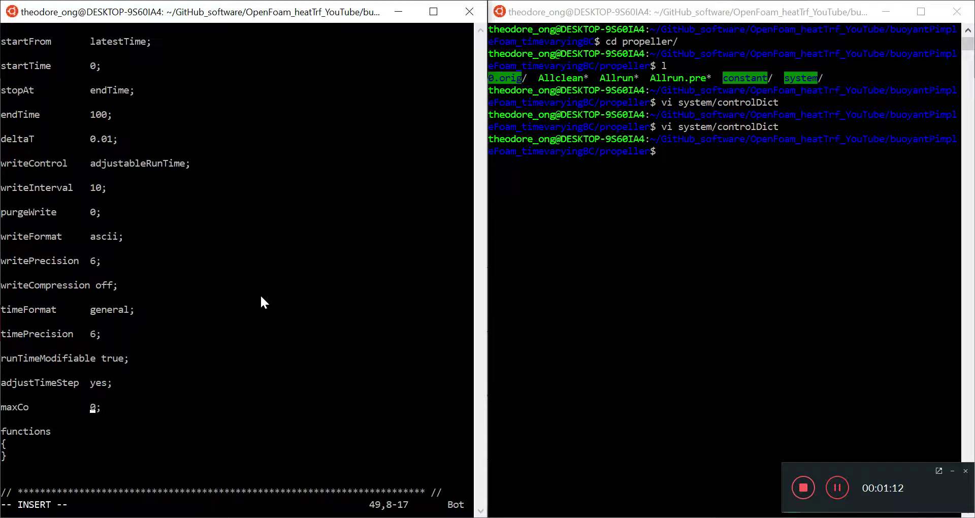
type("0.5")
key("Escape")
type(":wq")
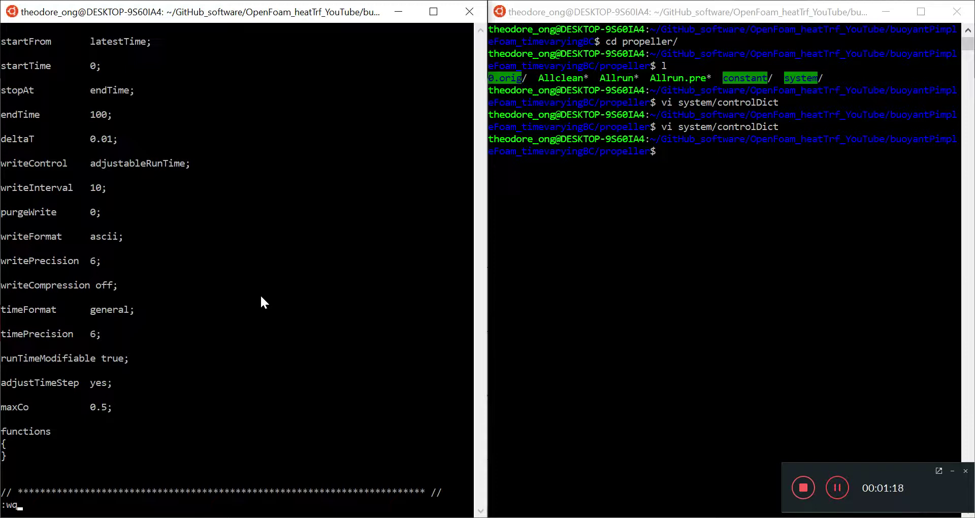
key("Return")
Move into the timevaryingCavityFoam case folder and list its contents
type("cd ..")
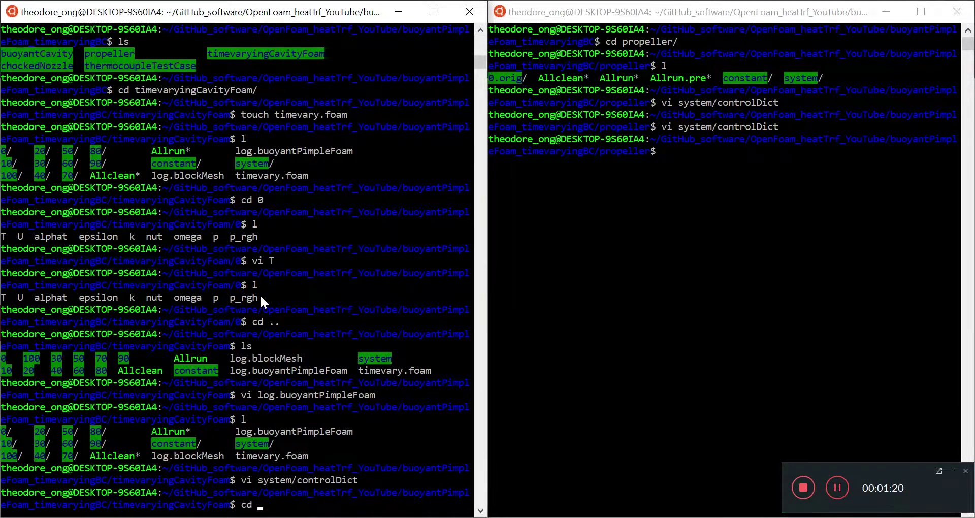
key("Return")
type("la")
key("Return")
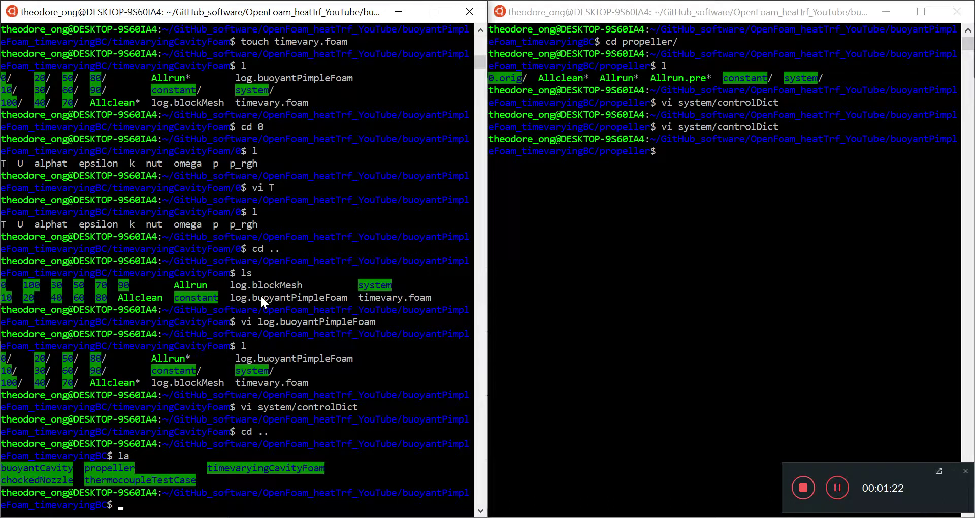
type("cd timevaryingCavityFoam/")
key("Return")
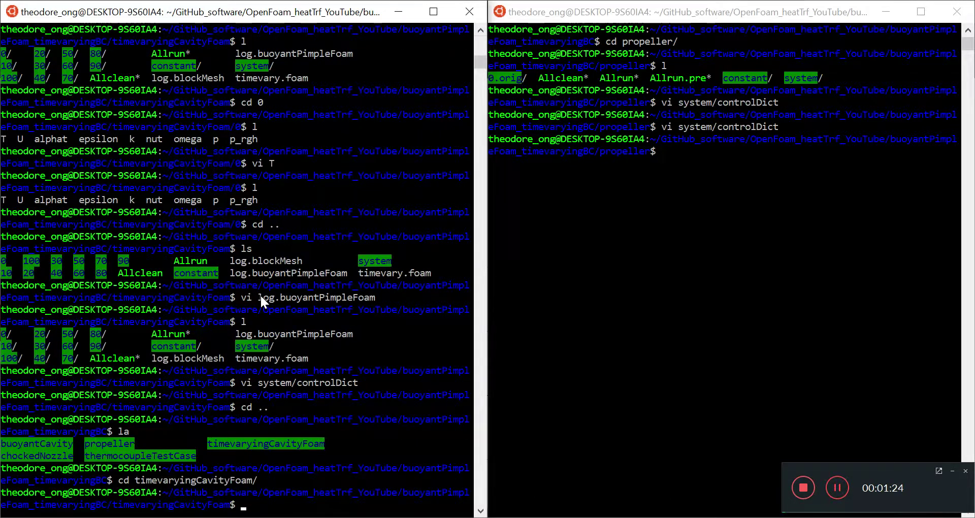
type("l")
key("Return")
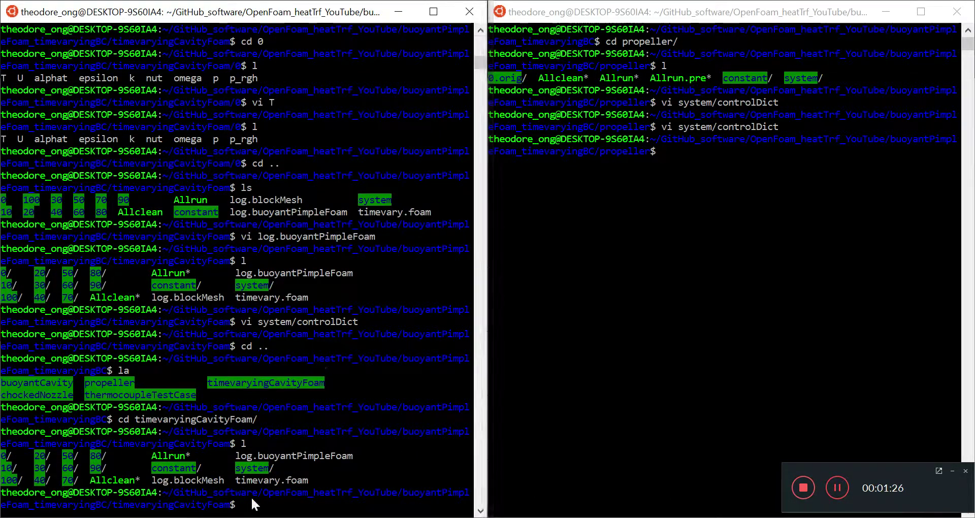
Copy the timevary.foam file name and switch to ParaView, rotating toward the slice
left_click_drag(235, 480, 379, 484)
right_click(380, 485)
key("alt+Tab")
left_click_drag(667, 317, 778, 315)
Colour the slice by velocity U and set the view direction to -Z
left_click(231, 74)
left_click(221, 104)
left_click_drag(731, 361, 627, 350)
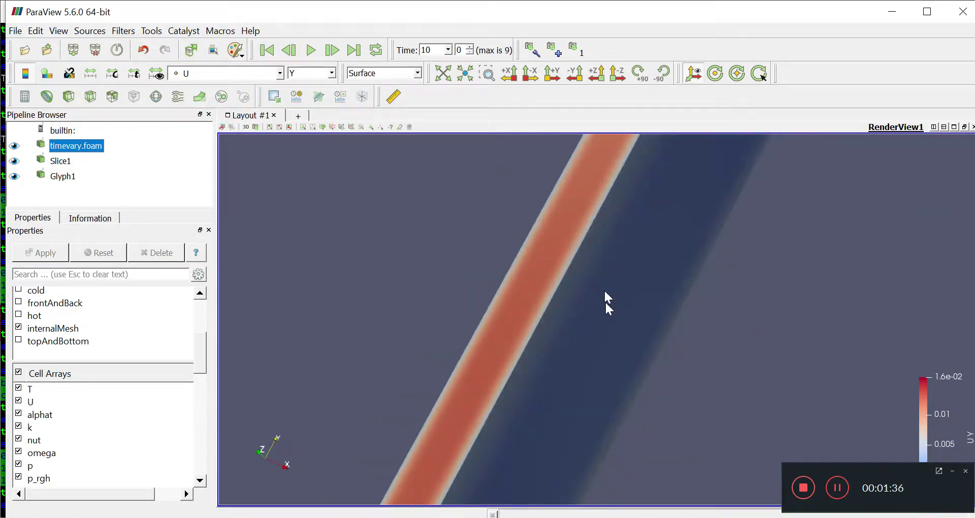
left_click_drag(524, 329, 553, 359)
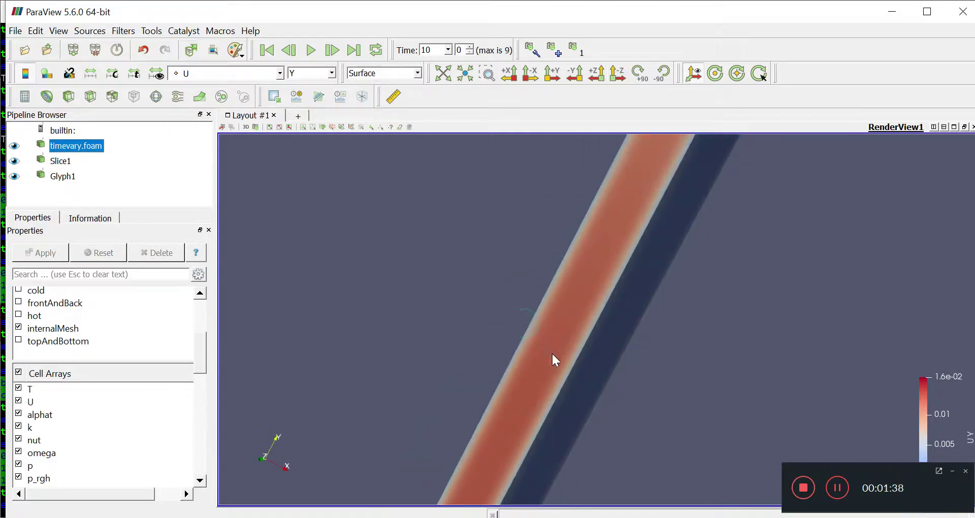
left_click_drag(662, 225, 662, 268)
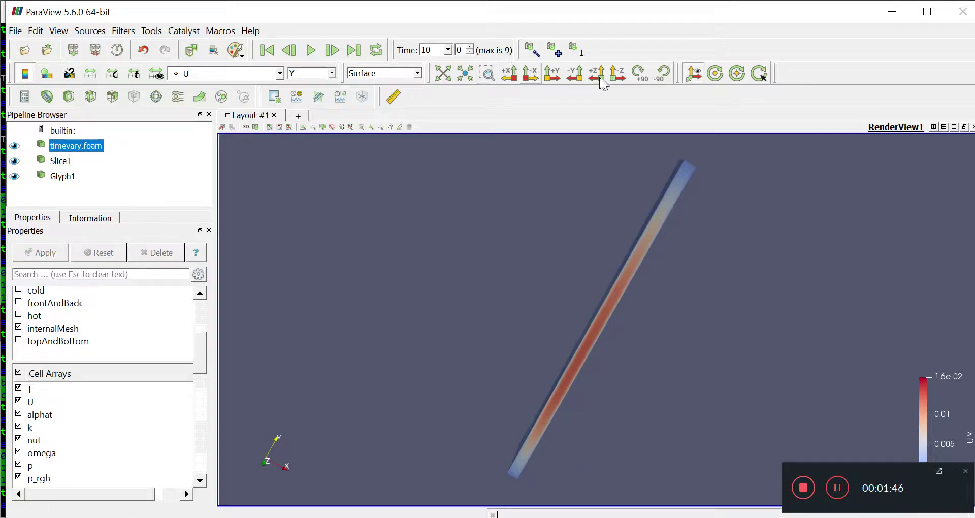
left_click(618, 76)
Drag the colour legend into the view, adjust zoom and angle, and keep the Y component
left_click_drag(944, 416, 746, 351)
scroll(623, 394, "up", 5)
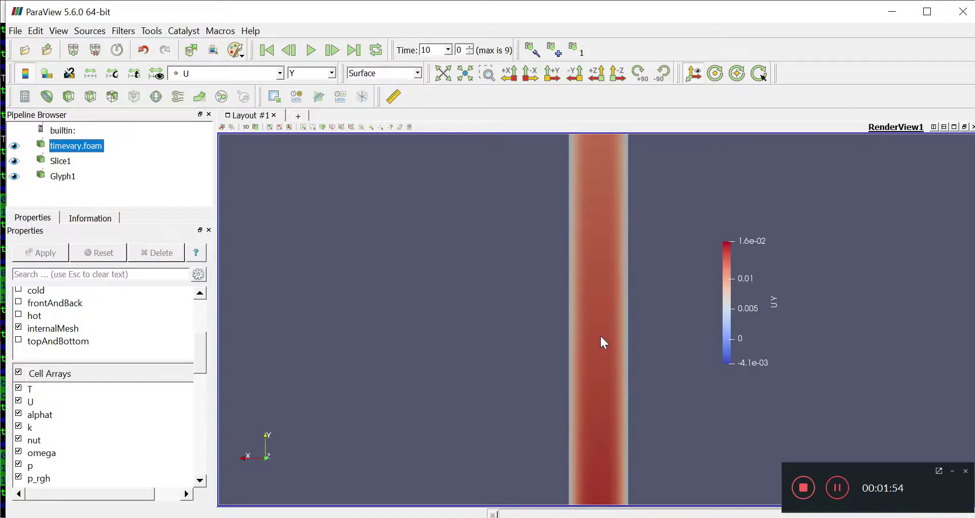
scroll(601, 341, "down", 5)
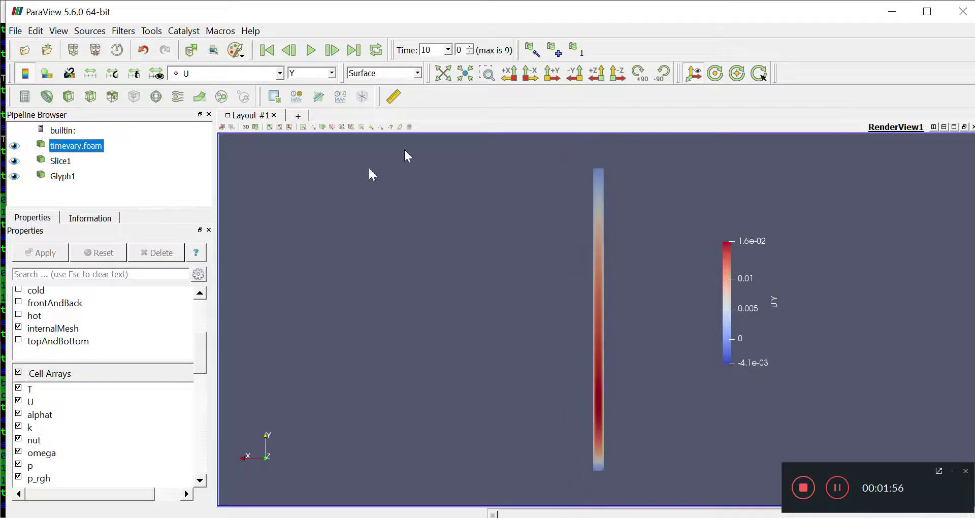
scroll(632, 492, "up", 3)
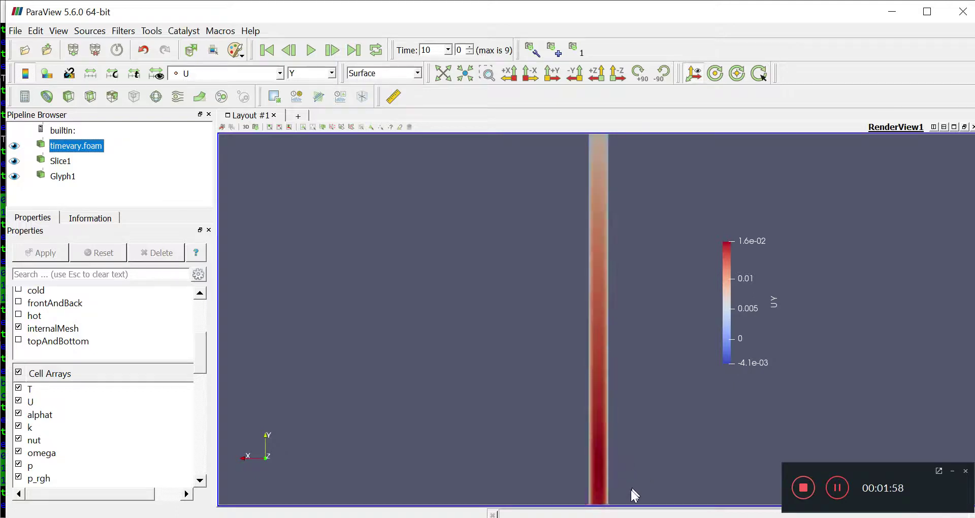
left_click_drag(609, 409, 241, 375)
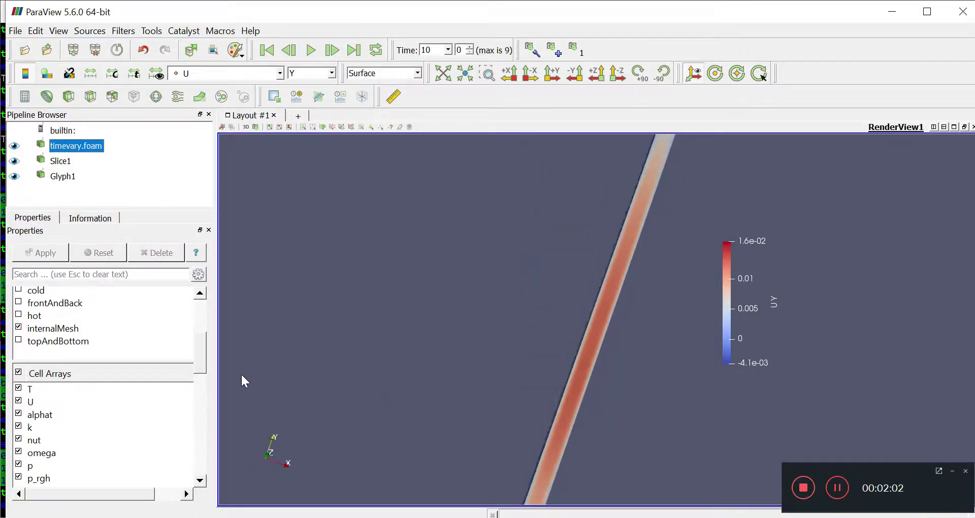
mouse_move(508, 407)
left_mouse_down()
mouse_move(577, 424)
mouse_move(691, 427)
mouse_move(576, 431)
mouse_move(511, 411)
left_mouse_up()
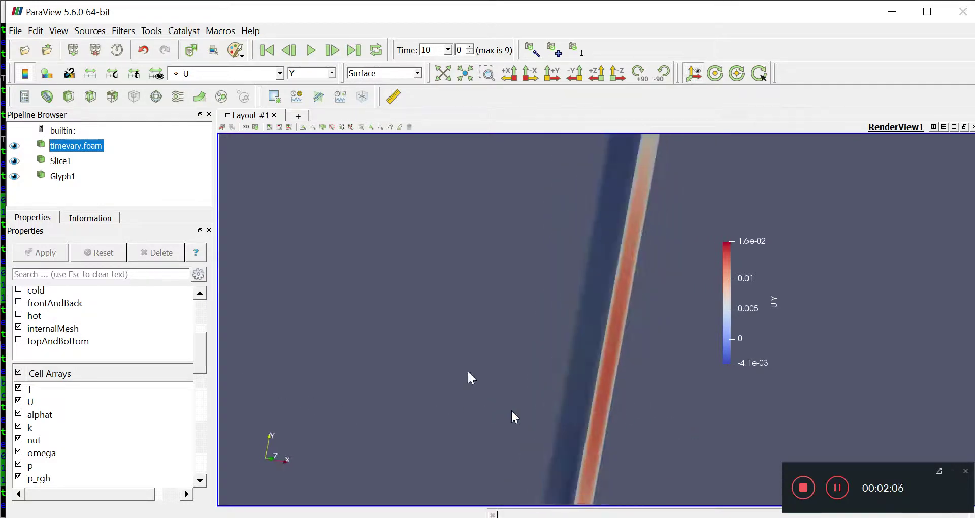
left_click(333, 73)
left_click(335, 77)
left_click(376, 73)
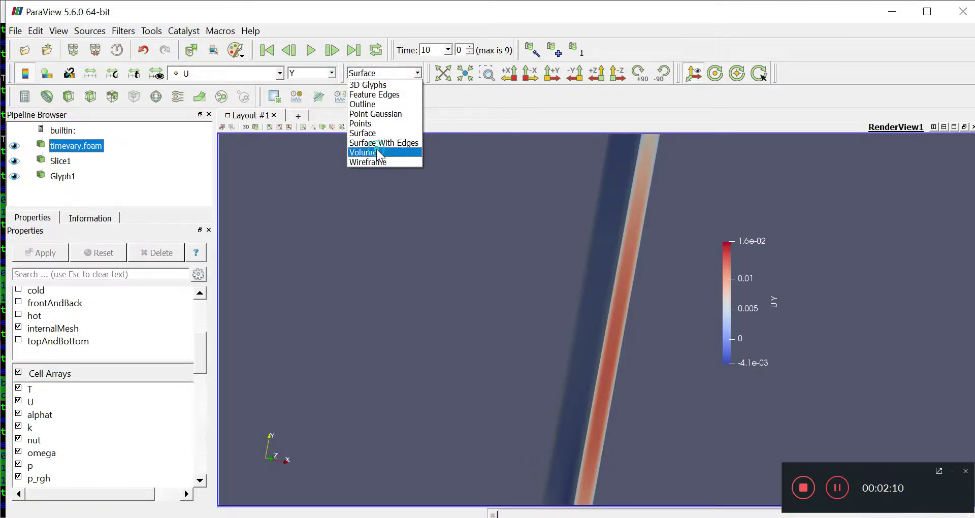
Switch timevary.foam to Volume representation and rotate the translucent band to steeper angles
left_click(376, 150)
left_click(417, 312)
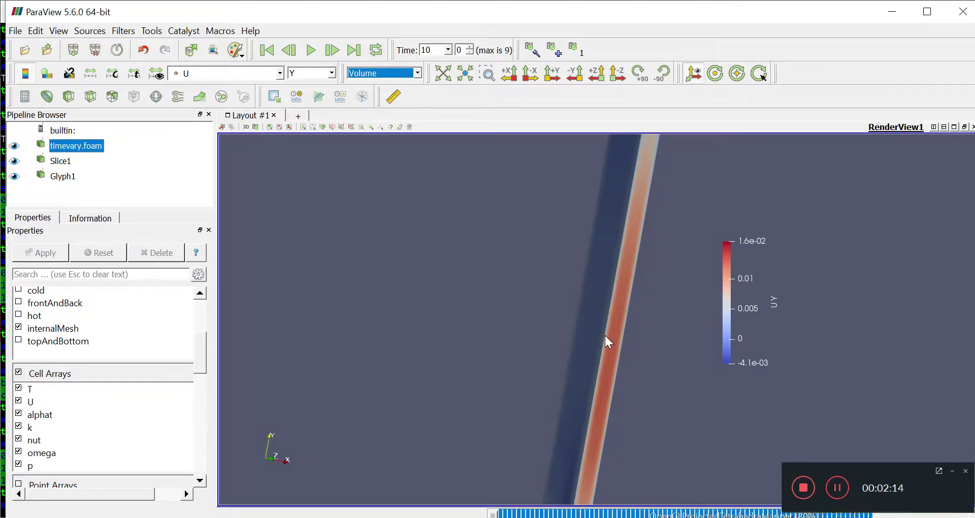
left_click(605, 335)
left_click_drag(635, 349, 656, 328)
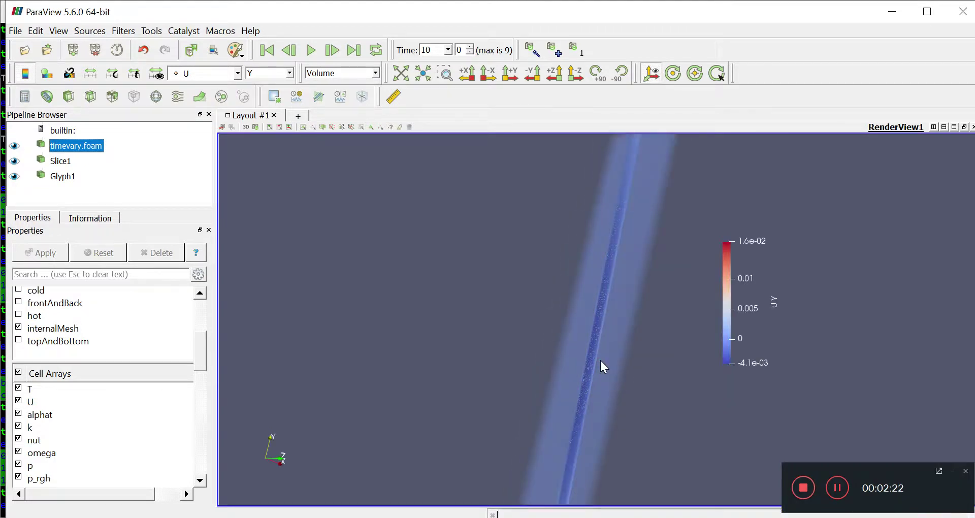
left_click_drag(686, 379, 701, 413)
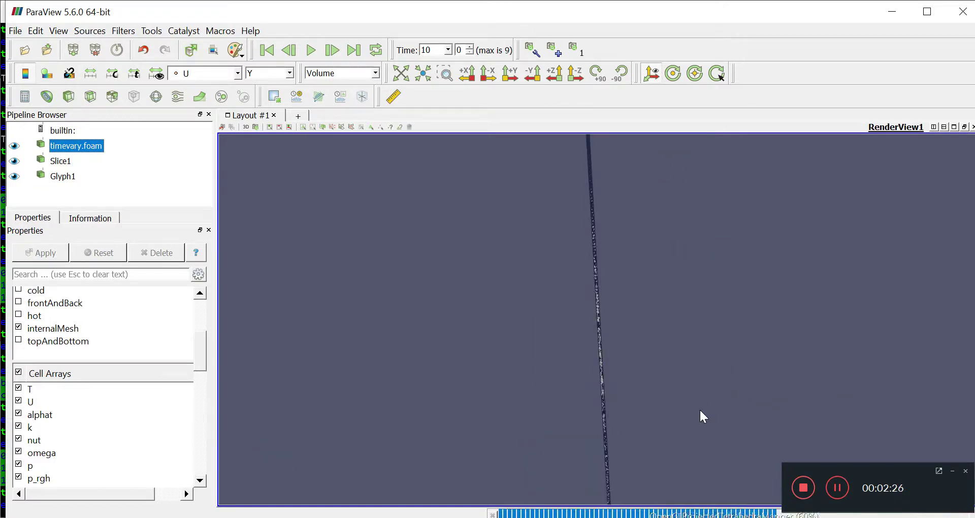
mouse_move(614, 376)
left_mouse_down()
mouse_move(531, 382)
mouse_move(463, 372)
left_mouse_up()
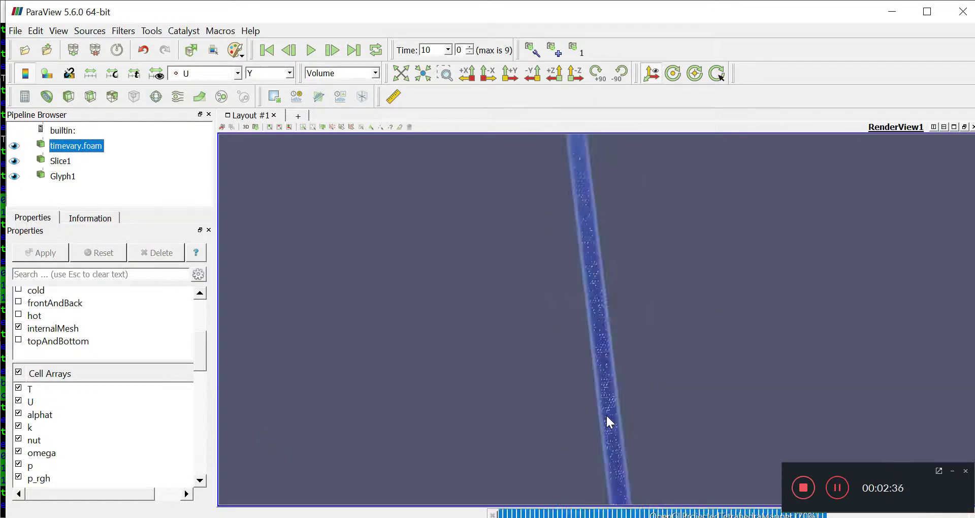
left_click(362, 75)
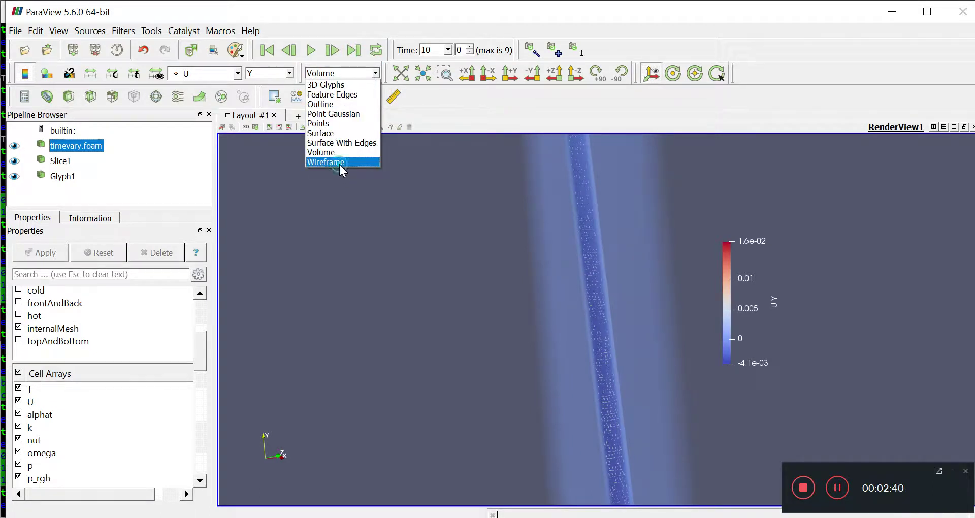
Display timevary.foam as Wireframe, then zoom and rotate the bar to an edge-on view
left_click(339, 162)
scroll(625, 341, "down", 3)
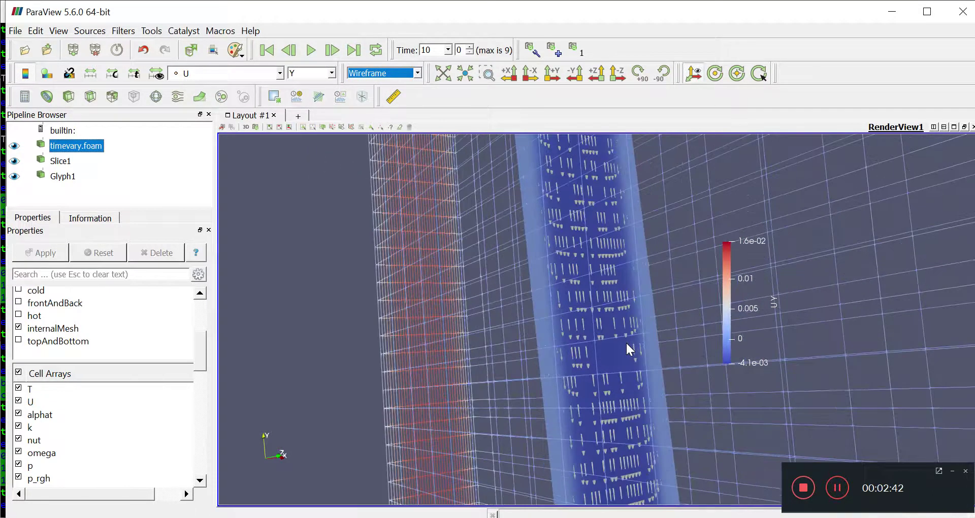
scroll(625, 341, "down", 3)
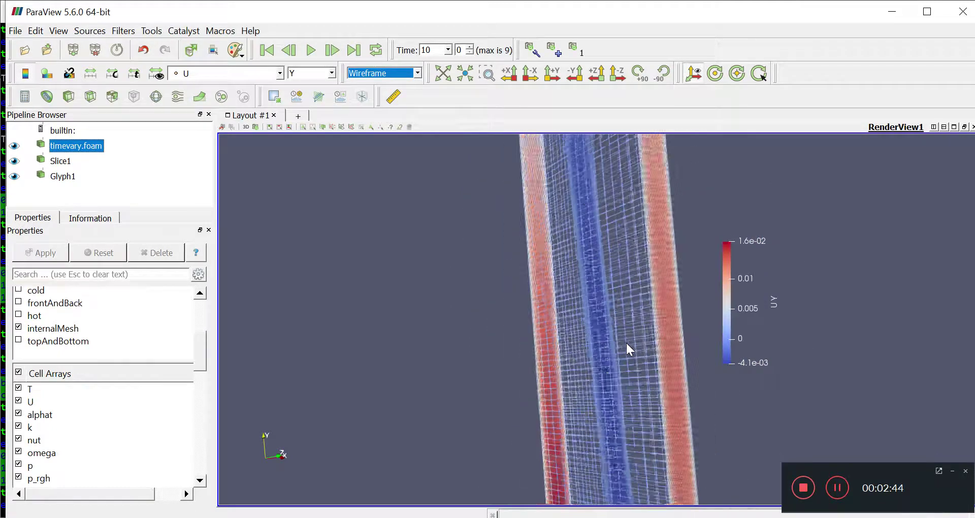
scroll(643, 419, "down", 2)
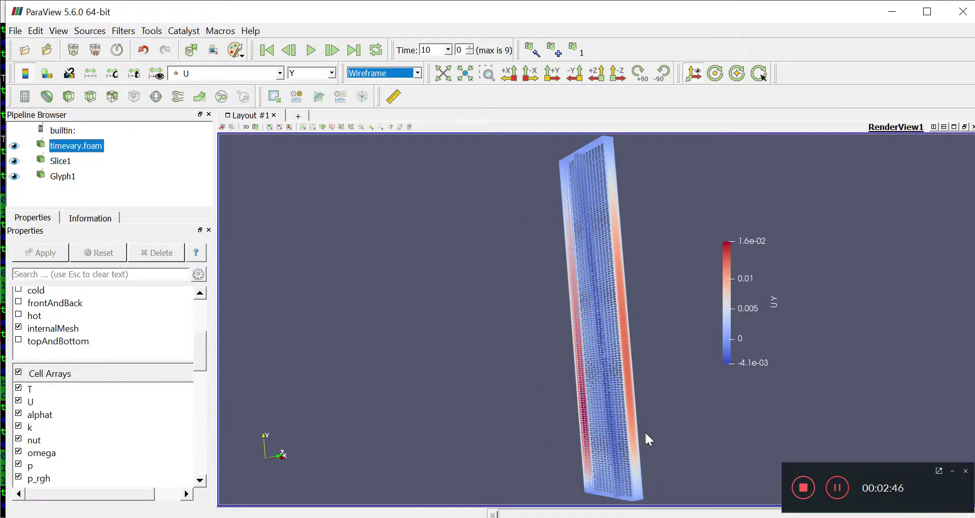
scroll(645, 431, "up", 2)
scroll(611, 418, "up", 2)
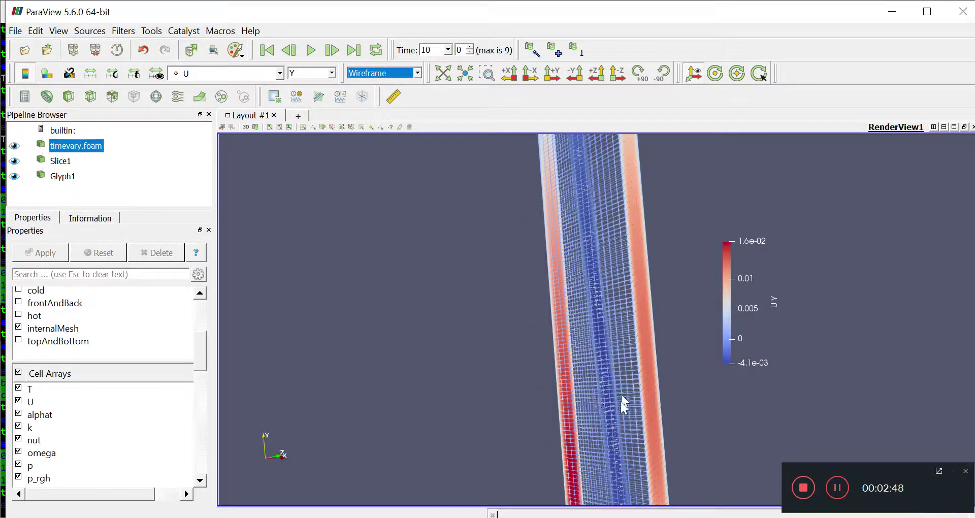
left_click_drag(569, 340, 456, 327)
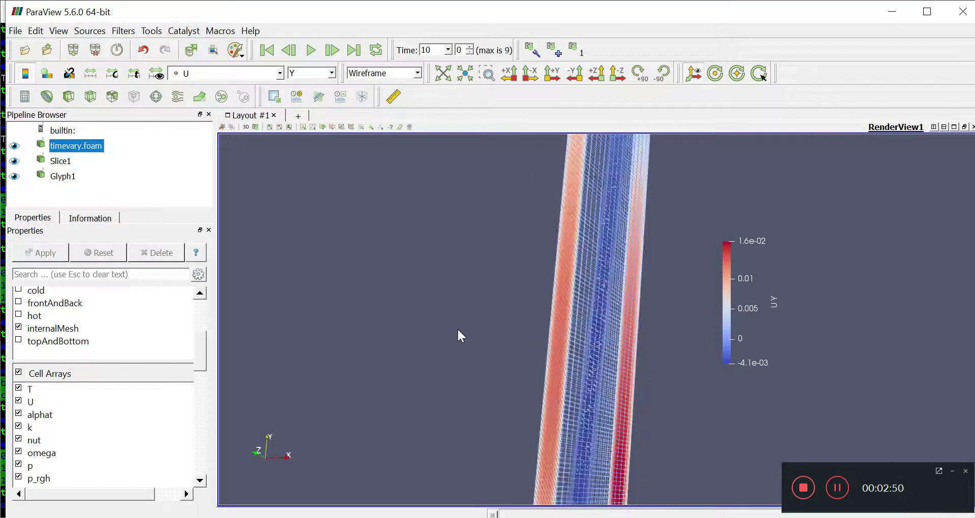
left_click_drag(620, 384, 593, 387)
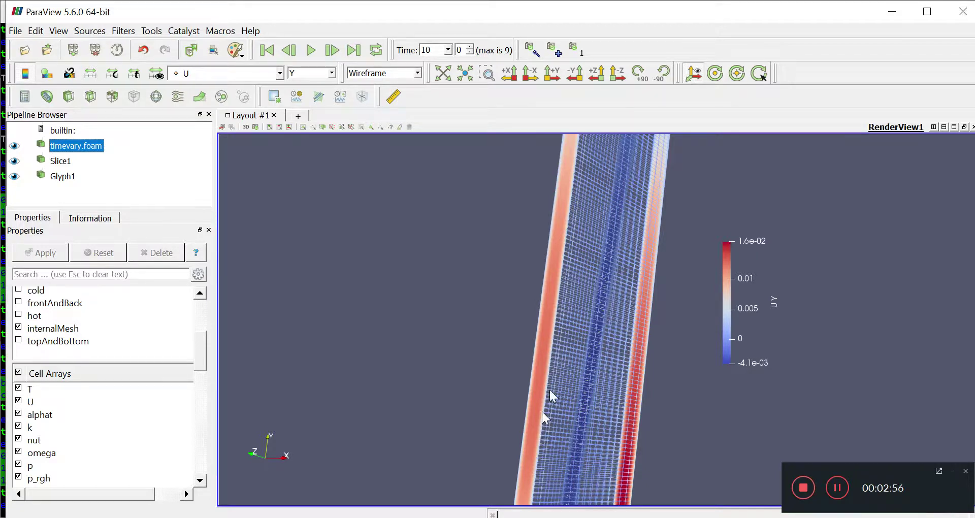
left_click_drag(584, 382, 519, 397)
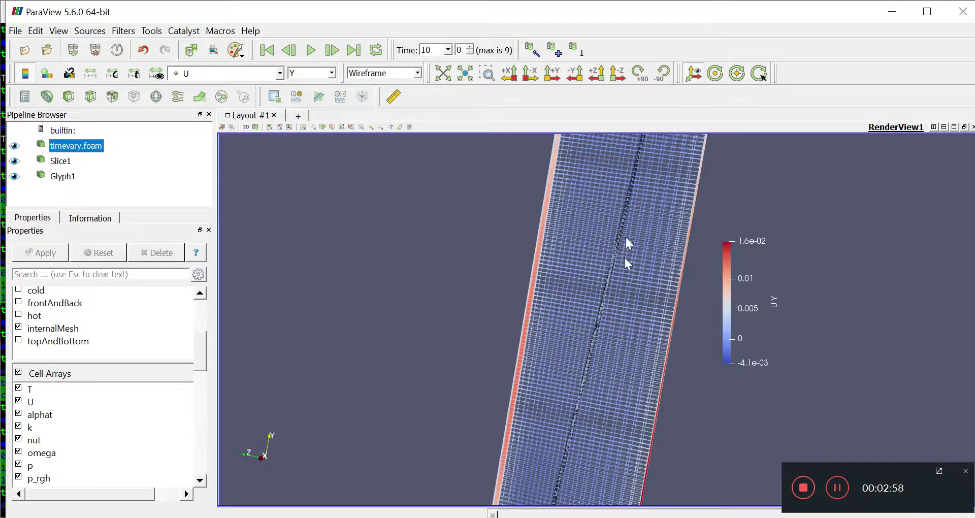
left_click_drag(568, 457, 817, 474)
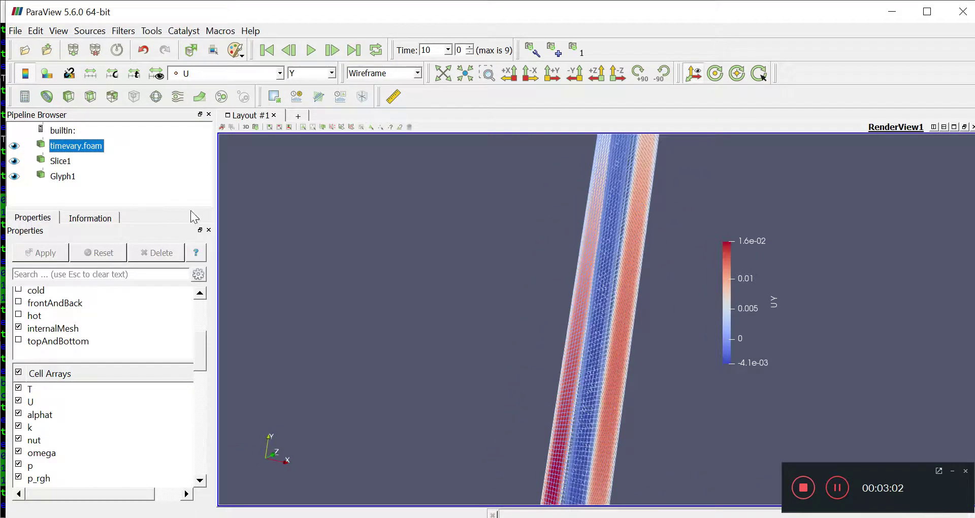
Inspect the Slice1, timevary.foam and Glyph1 pipeline items, then rotate the mesh
left_click(61, 161)
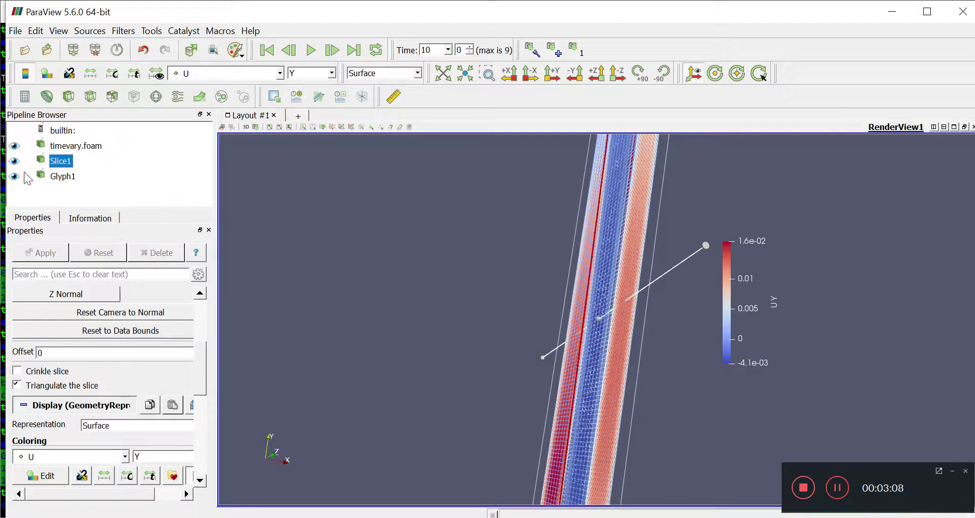
left_click(61, 146)
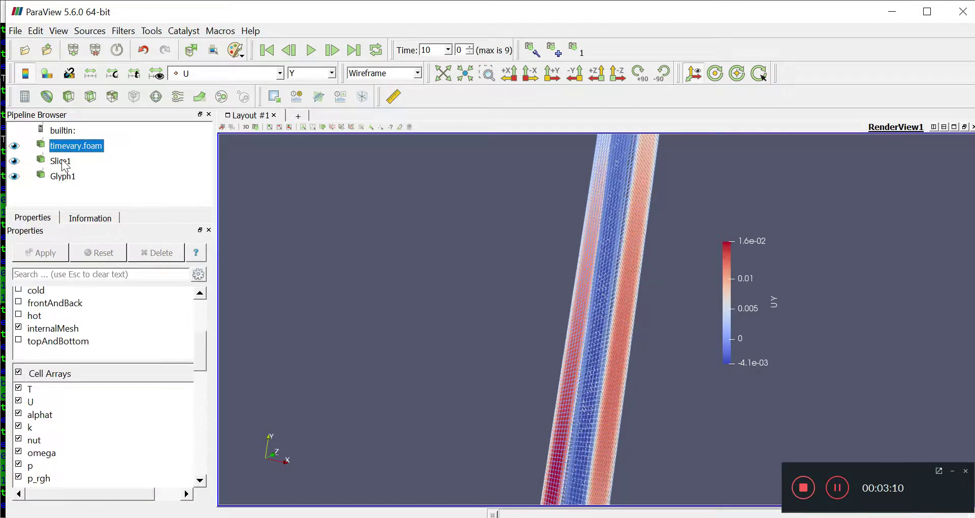
left_click(59, 176)
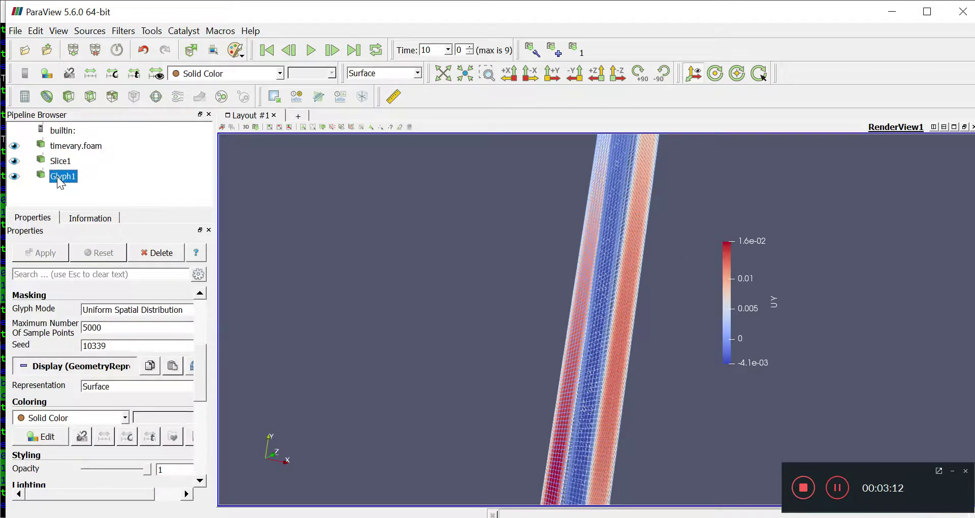
left_click(84, 154)
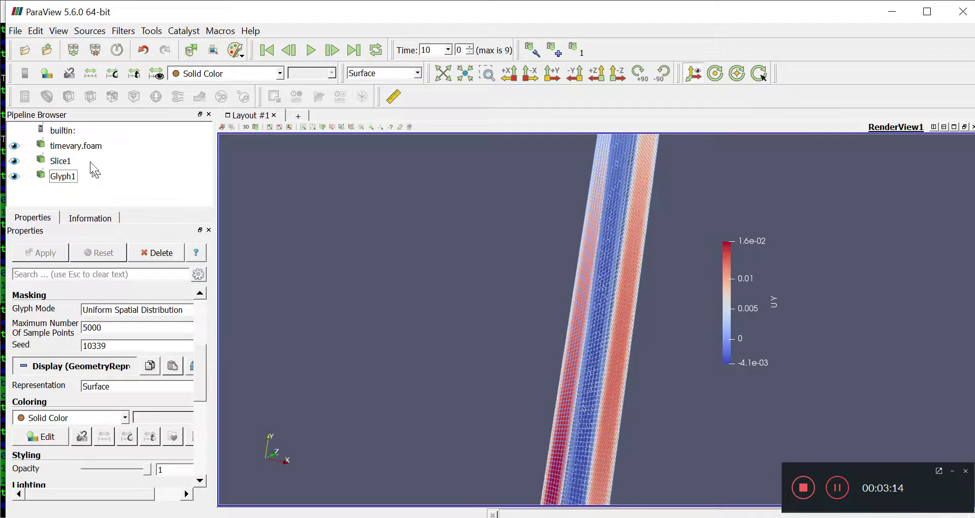
left_click(95, 150)
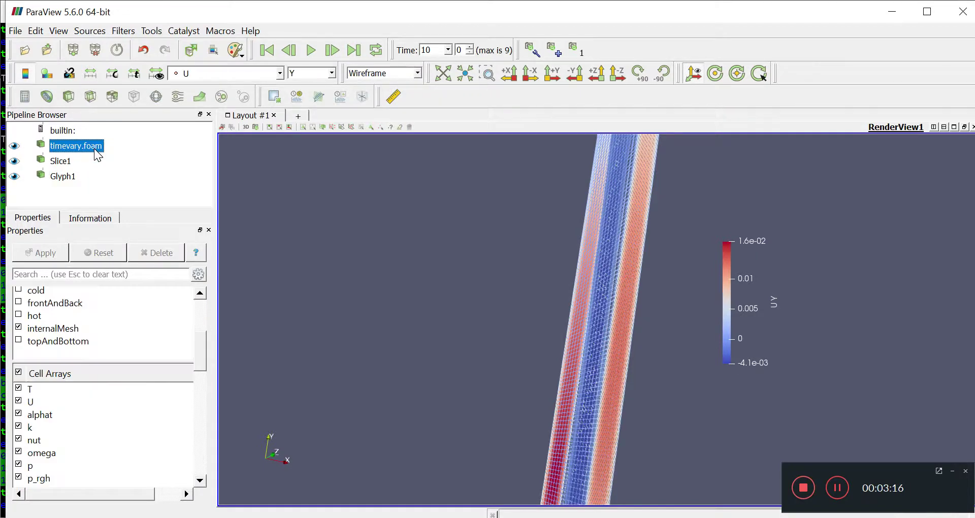
left_click_drag(689, 364, 309, 376)
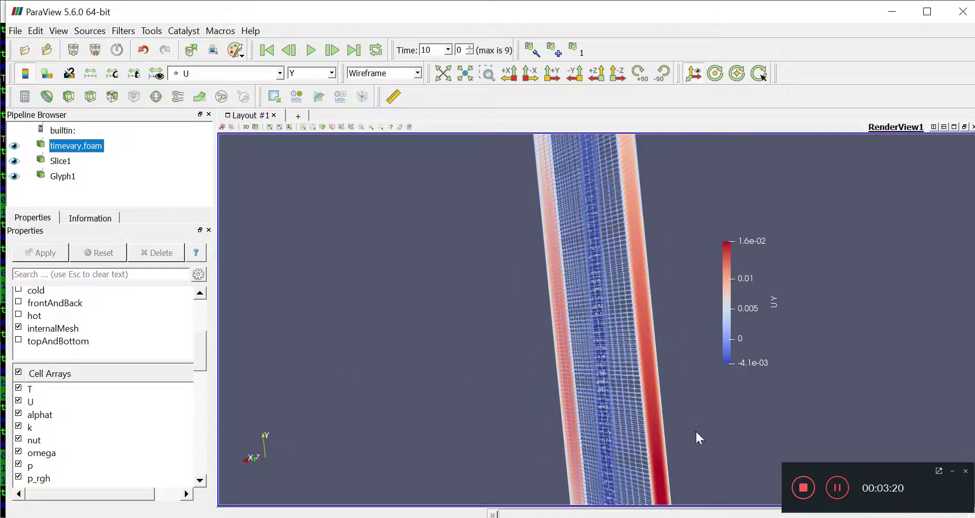
left_click_drag(693, 430, 696, 417)
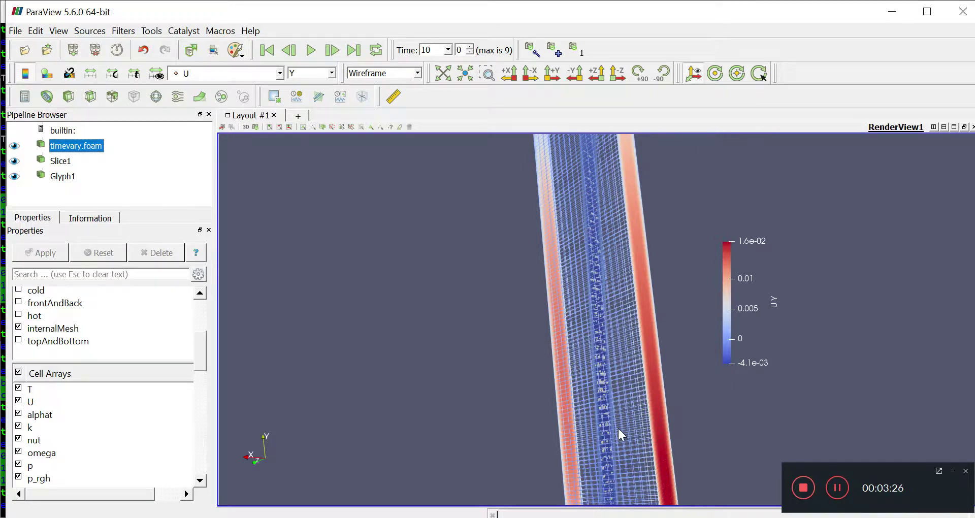
Colour the wireframe by temperature T (2.9e+02 to 3.1e+02) and turn the mesh column upright
left_click(244, 72)
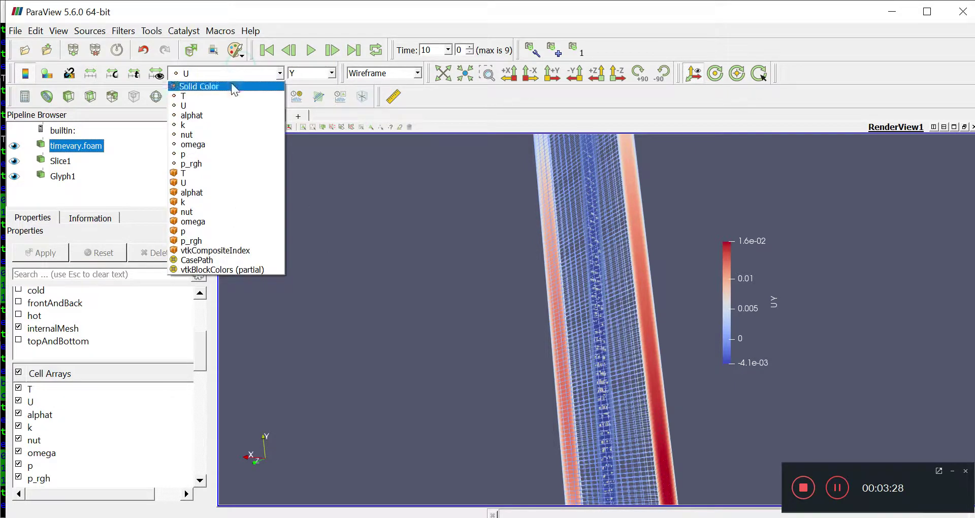
left_click(225, 97)
left_click_drag(655, 354, 459, 366)
left_click_drag(574, 326, 713, 329)
left_click_drag(656, 358, 607, 362)
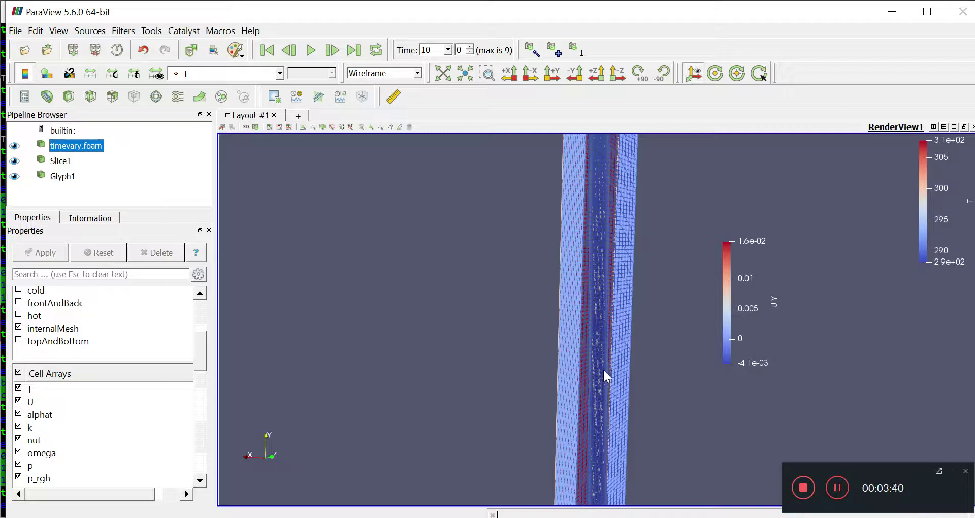
Bring the case terminal forward, enter cd 0, and raise the second terminal window
mouse_move(597, 516)
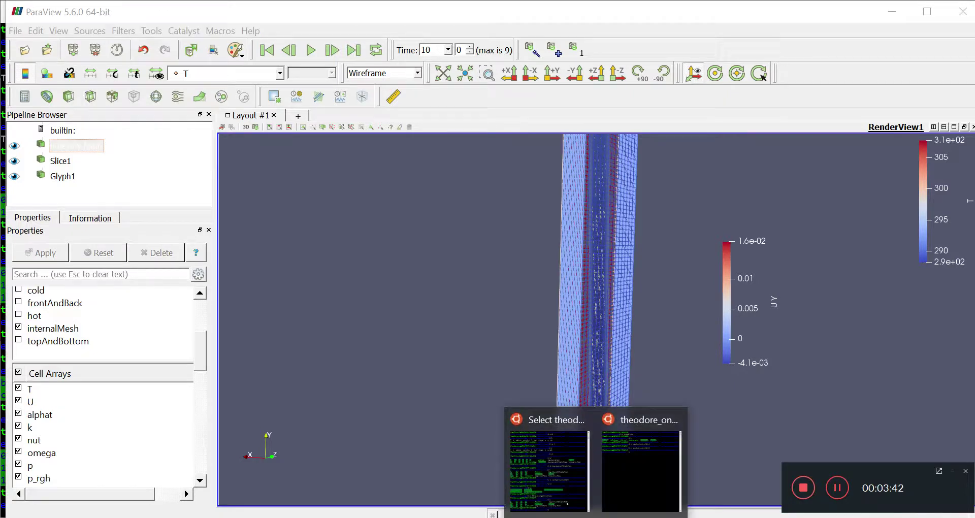
left_click(555, 503)
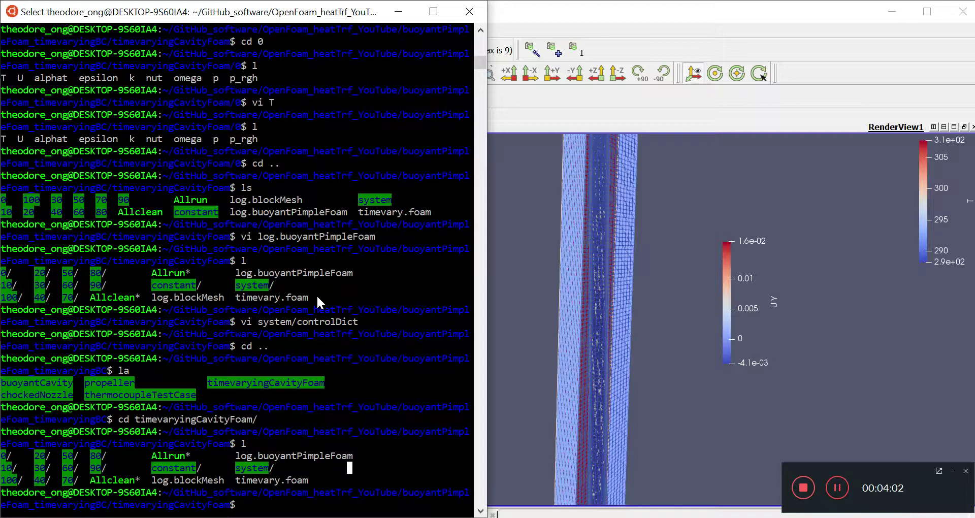
type("cd 0")
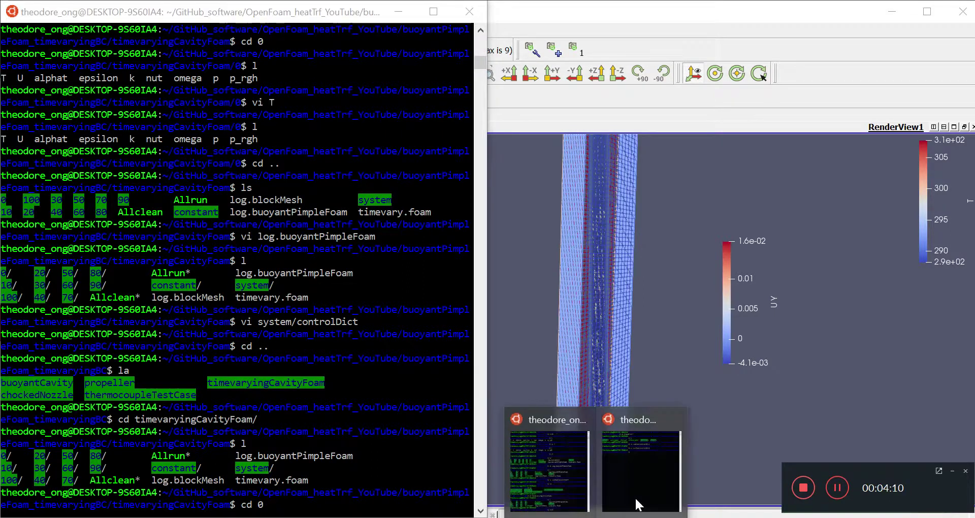
left_click(634, 500)
In the left terminal, enter the case's 0 folder and list its files
left_click(290, 386)
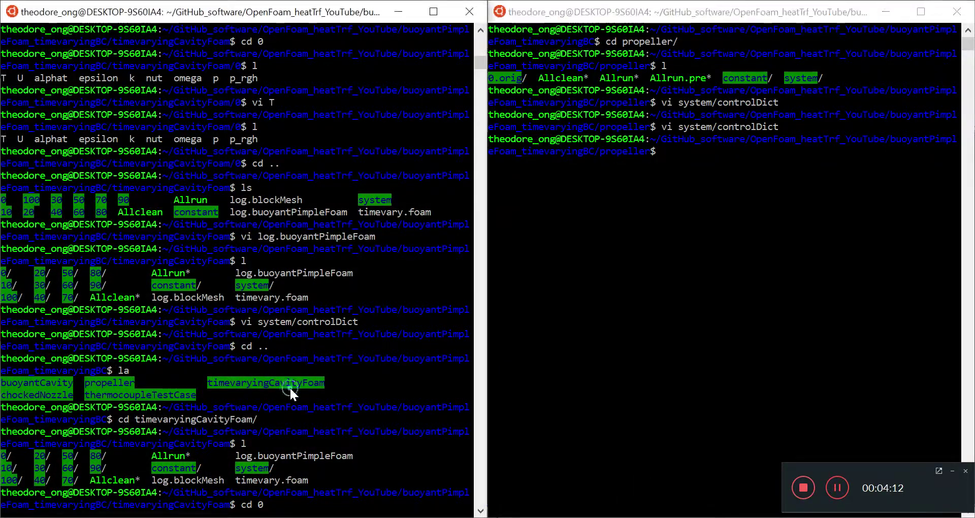
key("Return")
type("l")
key("Return")
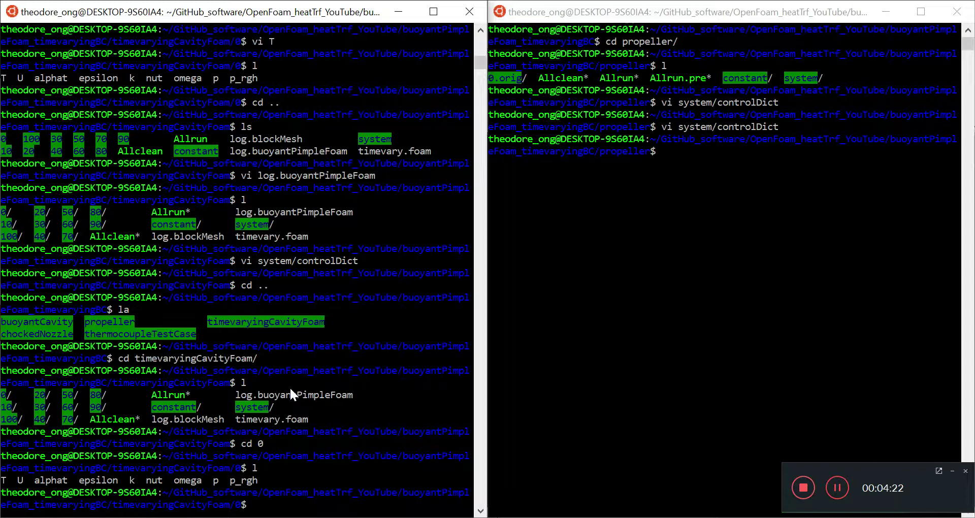
In the right terminal, move up to the parent folder, clear the screen, and list it
left_click(799, 157)
type("cd ..")
key("Return")
type("l")
key("Return")
type("clear")
key("Return")
type("l")
key("Return")
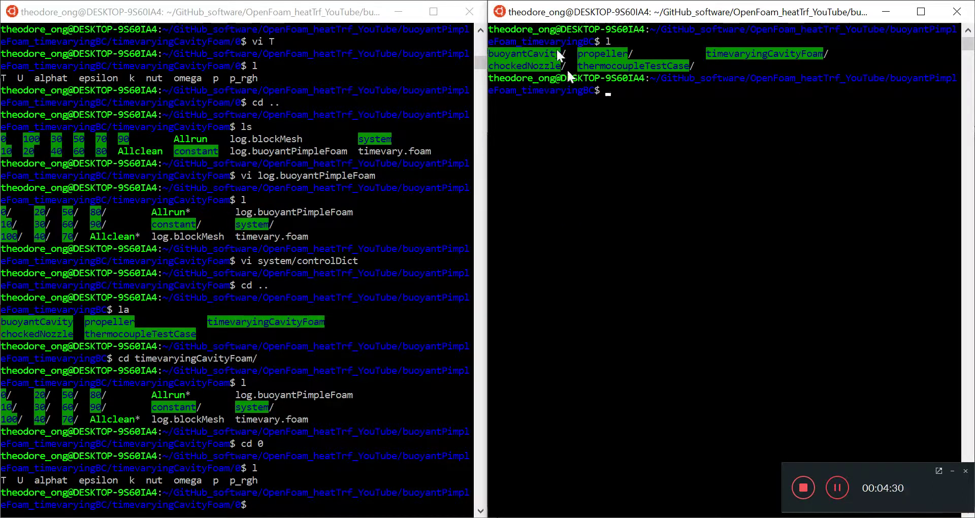
Highlight the buoyantCavity, thermocoupleTestCase, propeller and chockedNozzle folder names
left_click_drag(553, 53, 486, 53)
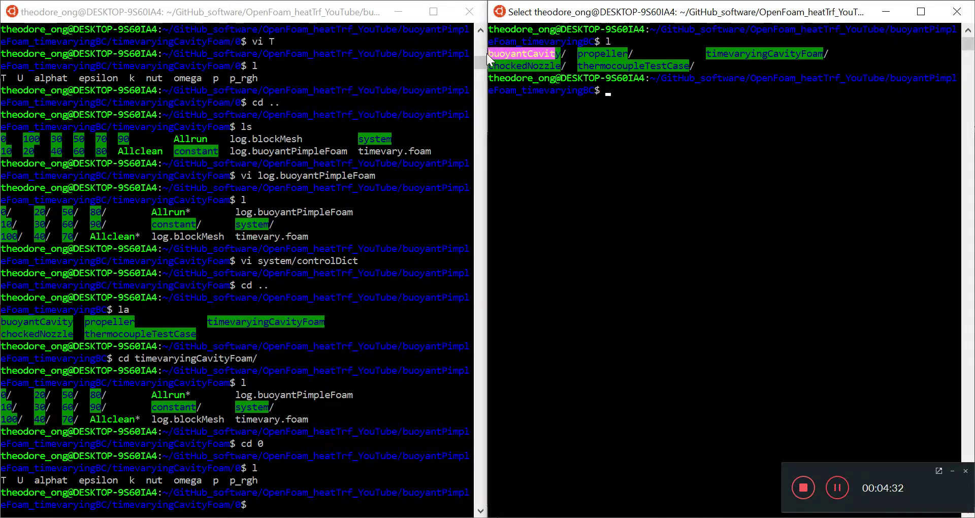
left_click_drag(561, 53, 510, 53)
left_click_drag(691, 66, 582, 70)
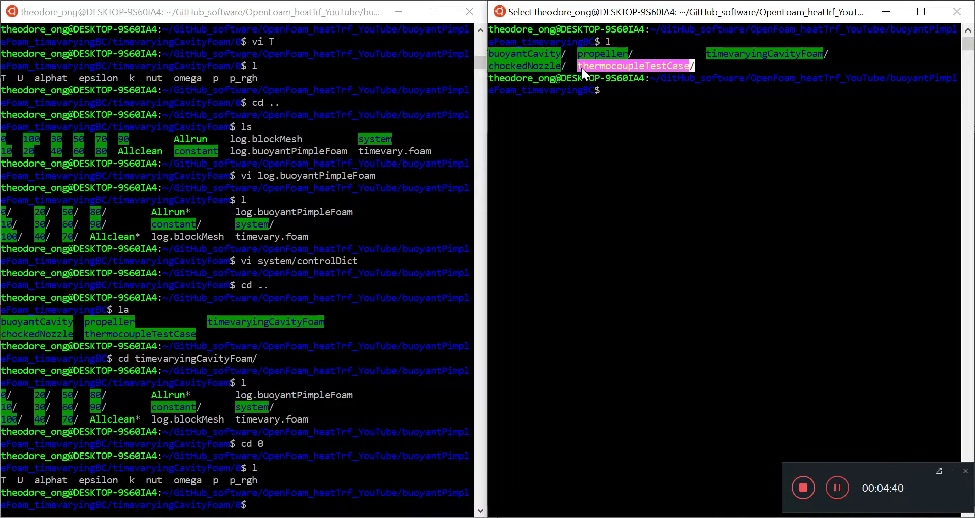
left_click_drag(575, 53, 636, 56)
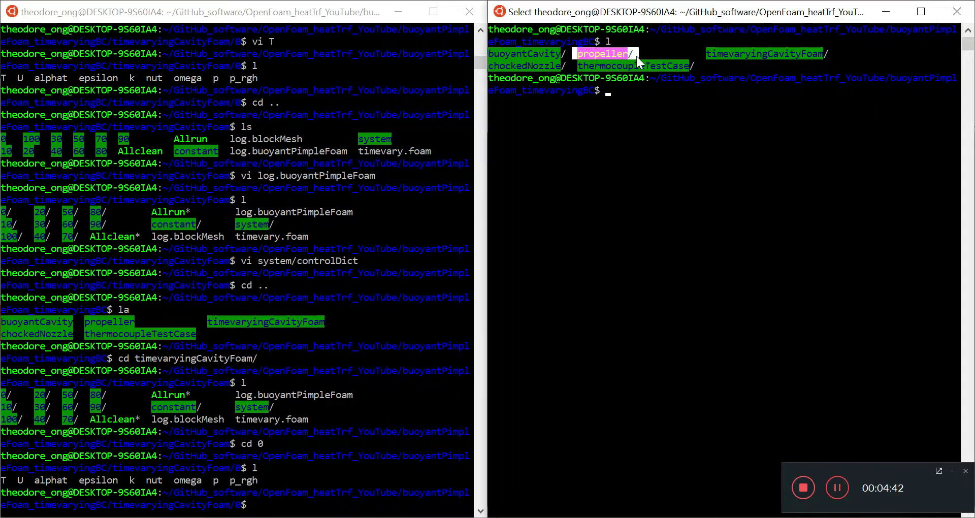
left_click_drag(561, 70, 497, 71)
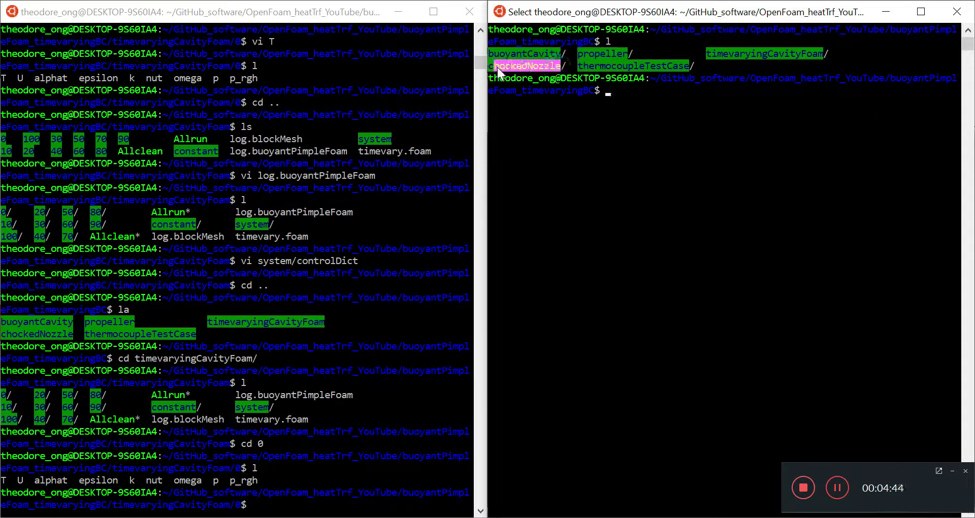
left_click(646, 110)
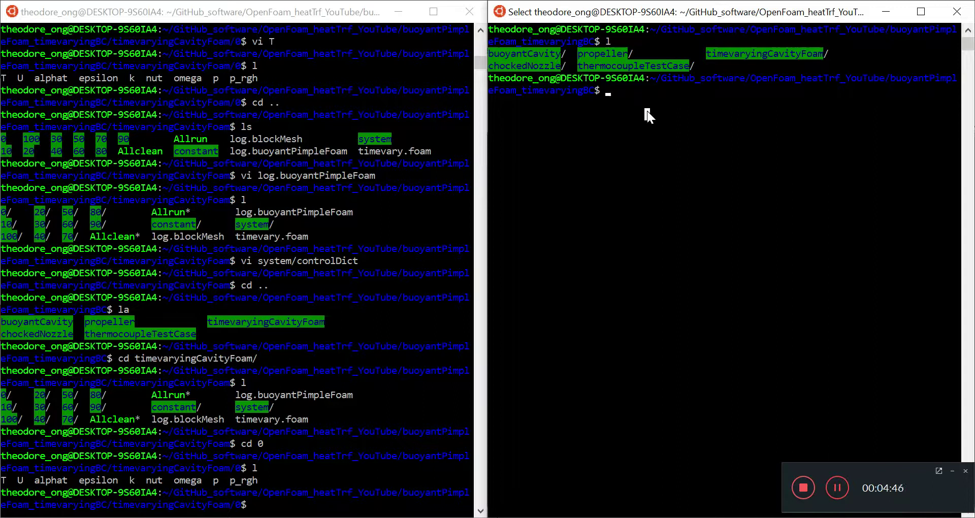
Enter chockedNozzle/0 and list its field files
type("cd cho")
key("Tab")
key("Return")
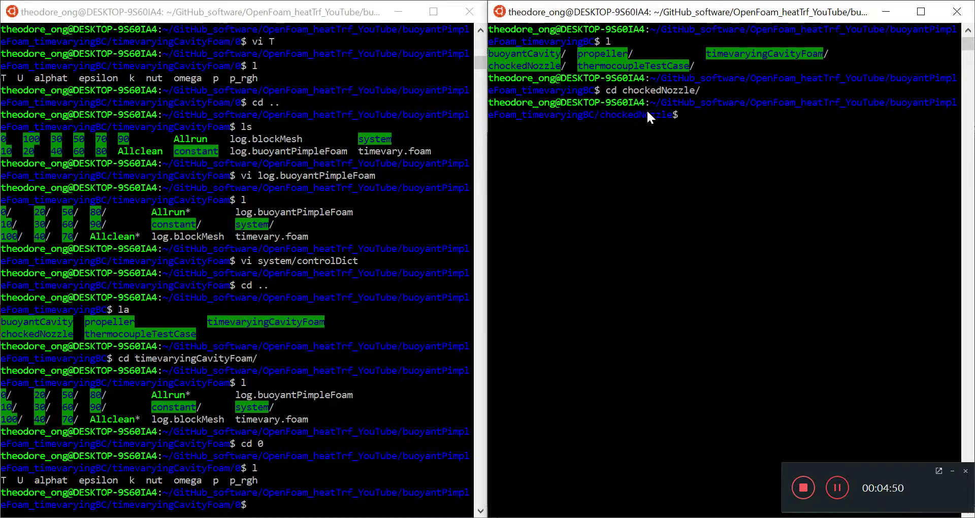
type("l")
key("Return")
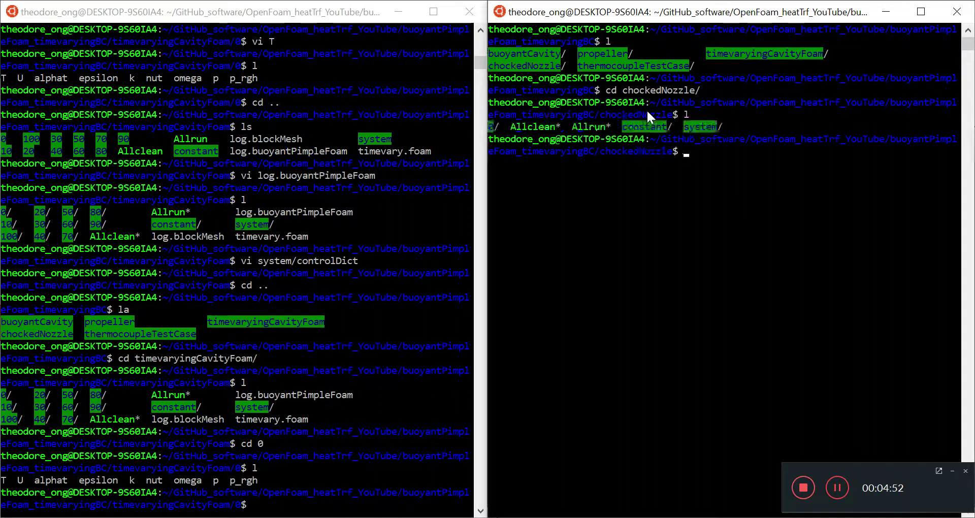
type("cd 0")
key("Return")
type("ls")
key("Return")
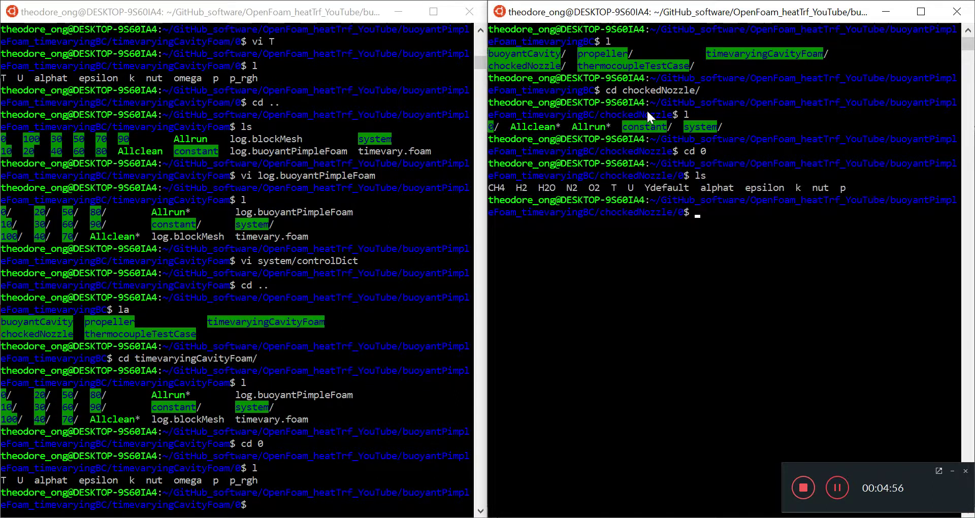
Open the nozzle case's T file, then the cavity case's T file in the left terminal with vi
type("vi T")
key("Return")
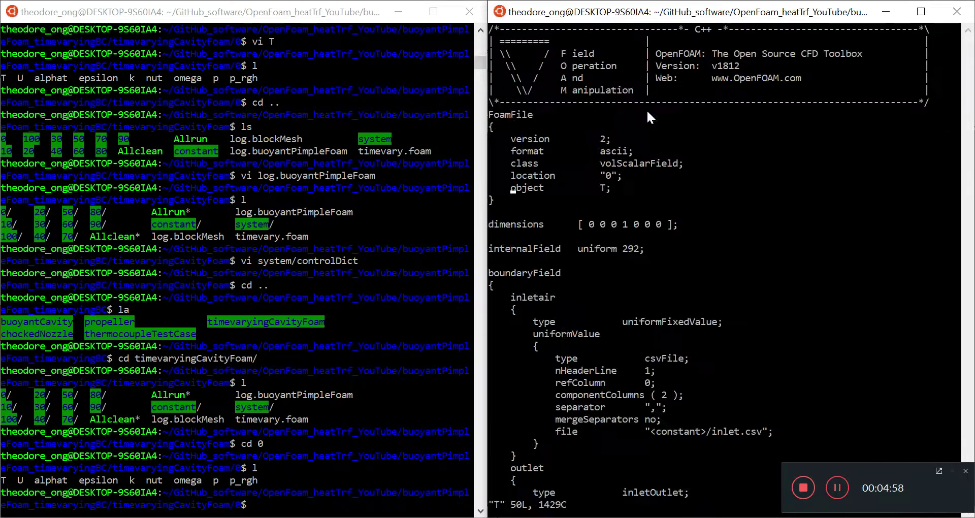
left_click(172, 270)
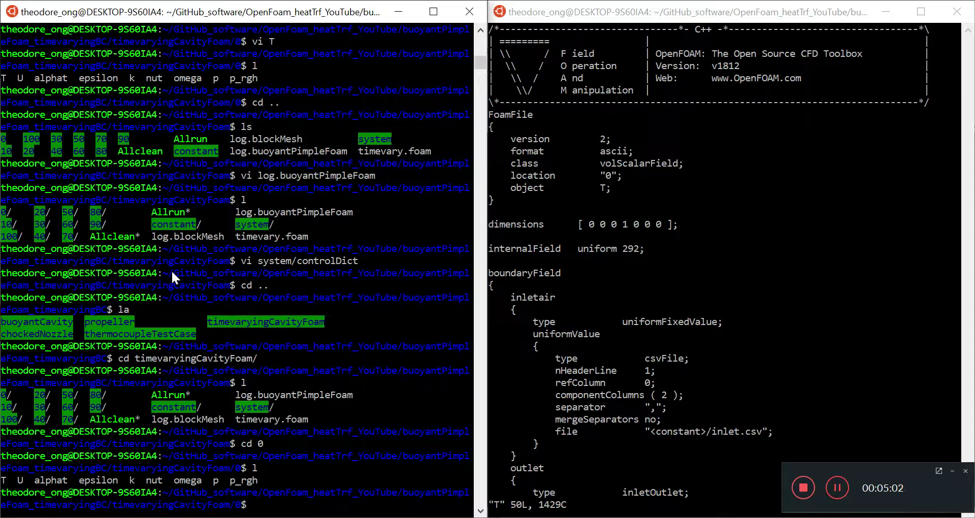
type("vi T")
key("Return")
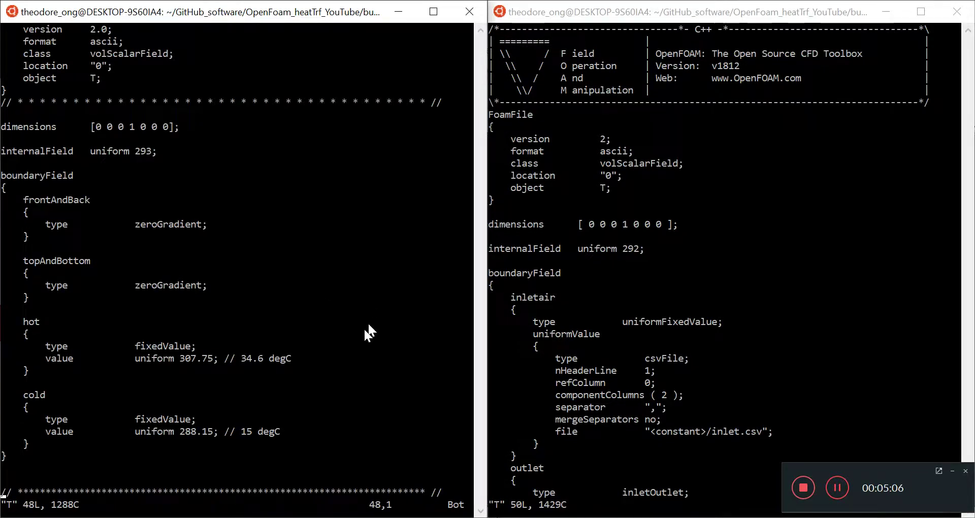
Replace the cold wall's 288.15 value with 300.0
left_click(256, 313)
key("Escape")
key("k")
key("k")
key("k")
key("k")
key("k")
key("w")
key("w")
key("w")
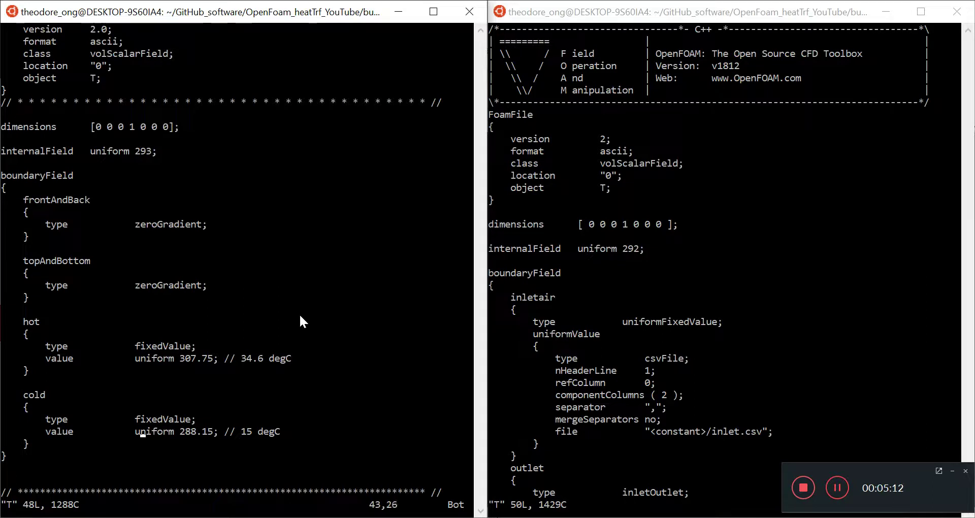
key("i")
key("Delete")
key("Delete")
key("Delete")
key("Delete")
key("Delete")
key("Delete")
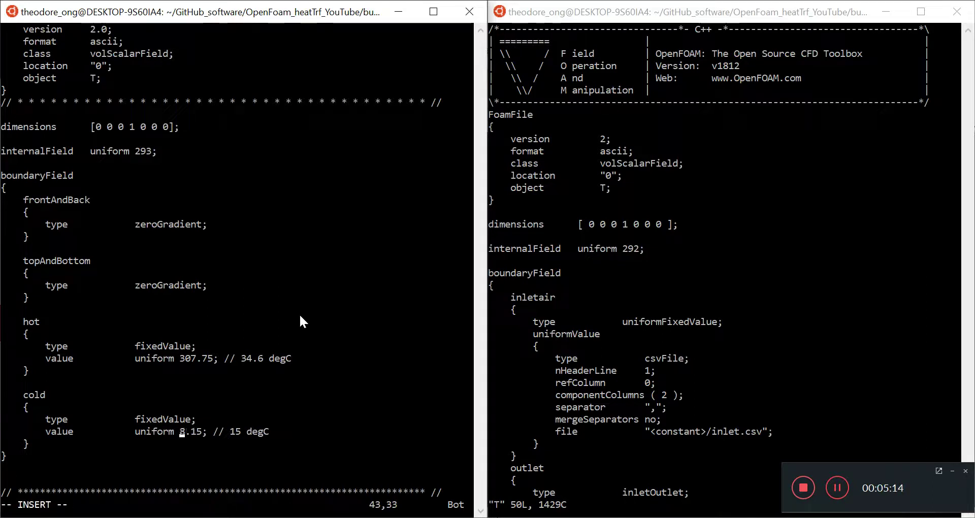
type("4")
key("BackSpace")
type("300.0")
Delete the cold wall's 15 degC comment and save the T file with :w
key("Right")
key("Right")
key("Delete")
key("Delete")
key("Delete")
key("Delete")
key("Delete")
key("Delete")
key("Delete")
key("Delete")
key("Delete")
key("Delete")
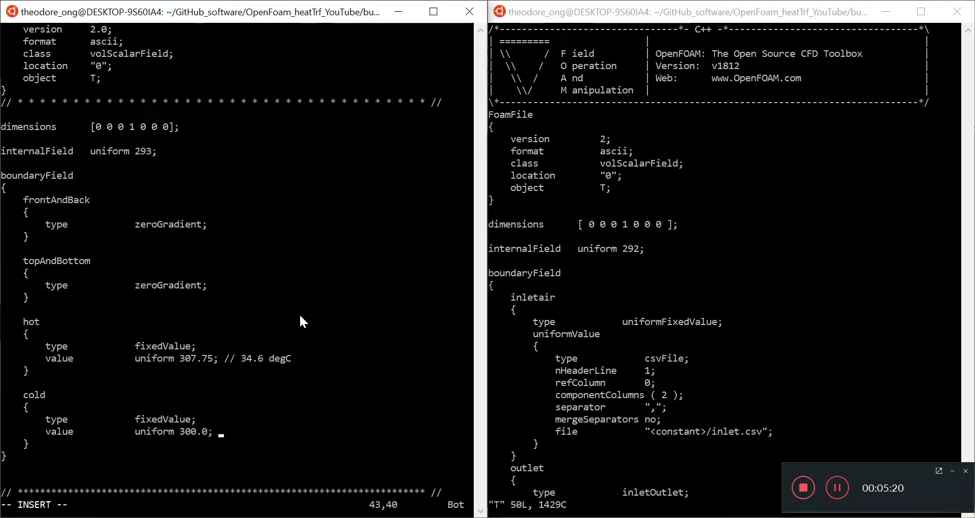
key("Escape")
type(":w")
key("Return")
Remove the 34.6 degC comment after the hot wall's 307.75 value
key("Up")
key("Up")
key("Up")
key("Up")
key("Up")
key("Up")
key("Right")
key("Right")
key("Delete")
key("Delete")
key("Delete")
key("Delete")
key("Delete")
key("Delete")
key("Delete")
key("Delete")
key("Delete")
key("Delete")
key("Delete")
key("Delete")
key("Delete")
key("Left")
key("Left")
key("Left")
key("Left")
key("Left")
key("Left")
key("Left")
key("Left")
key("Left")
key("Left")
key("Left")
key("Left")
key("Left")
key("Left")
key("Left")
key("Left")
key("Left")
key("Left")
key("Left")
key("Left")
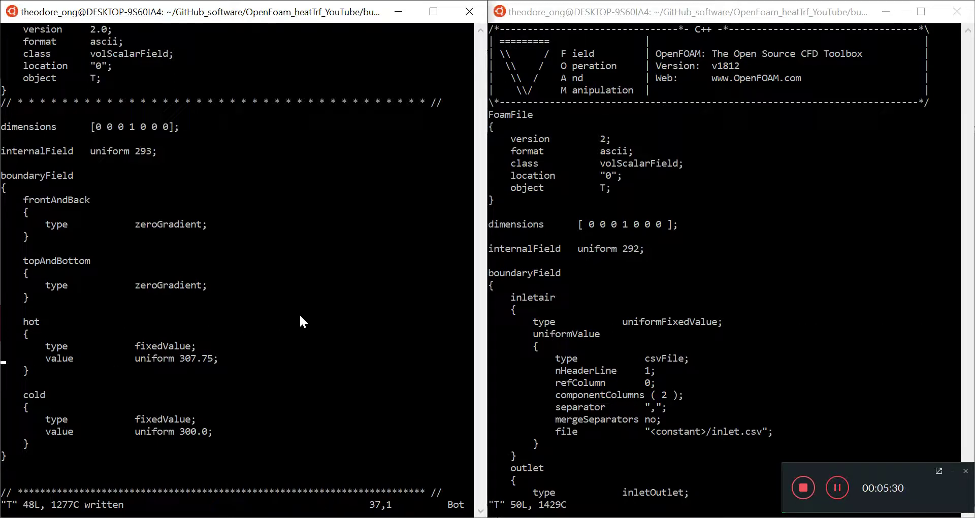
Replace the hot wall's fixedValue lines with 'type uniformFixedValue;'
key("d")
key("d")
key("Up")
key("d")
key("d")
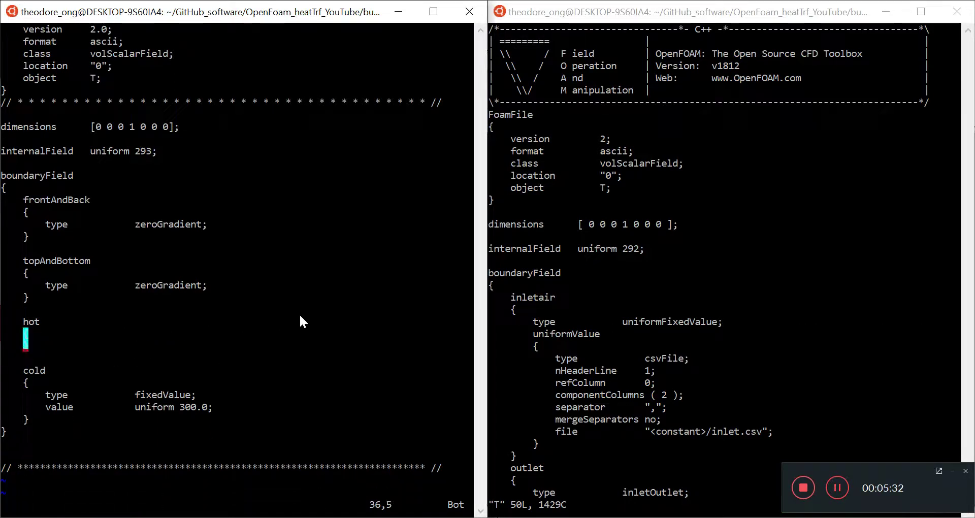
type("i{")
key("Return")
key("Tab")
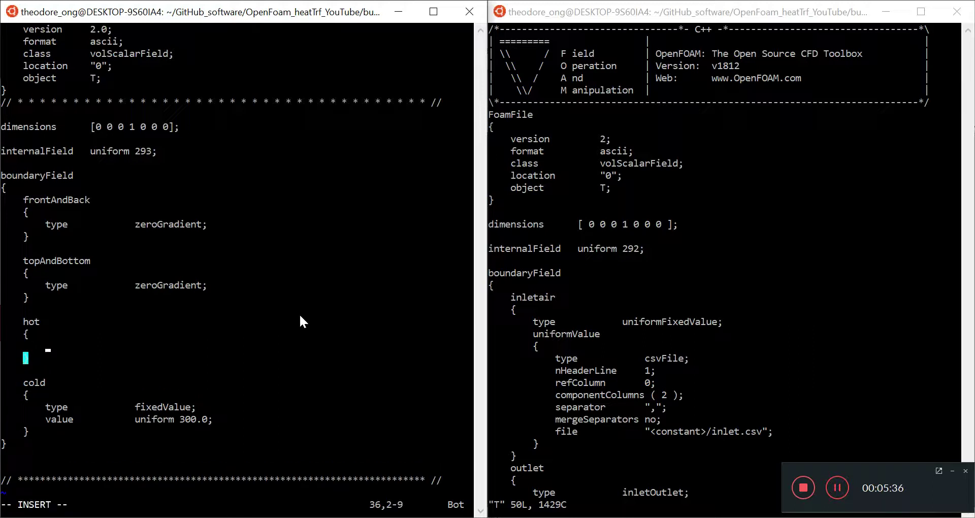
type("type")
key("Tab")
key("Tab")
type("unif")
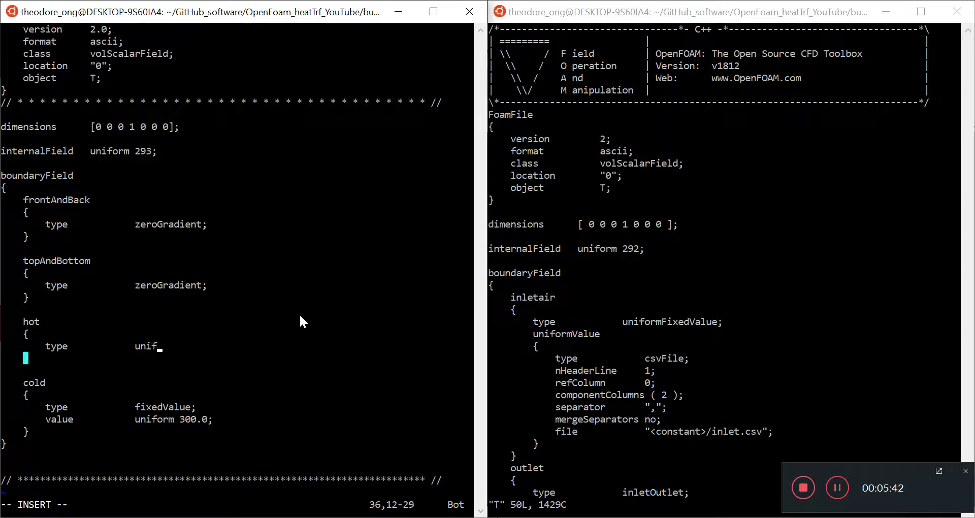
type("ormFixedV")
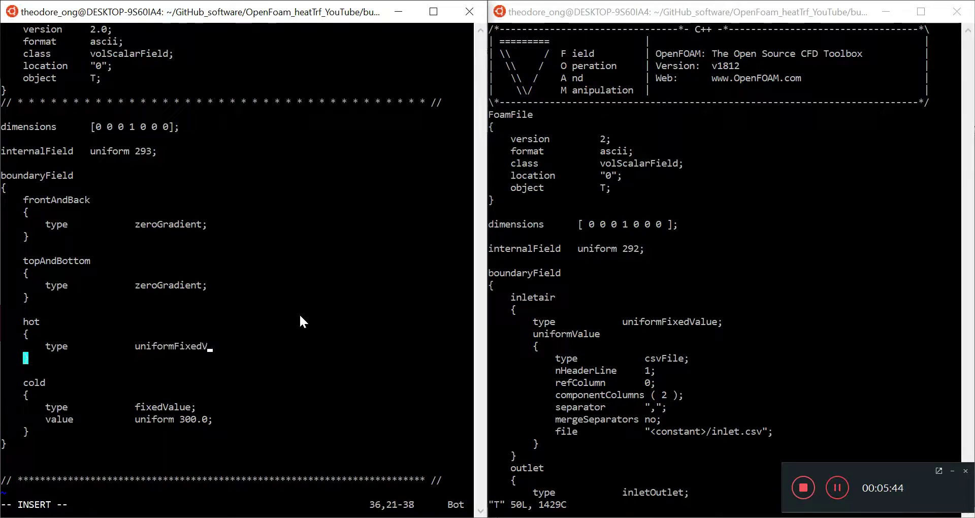
type("alue;")
key("Return")
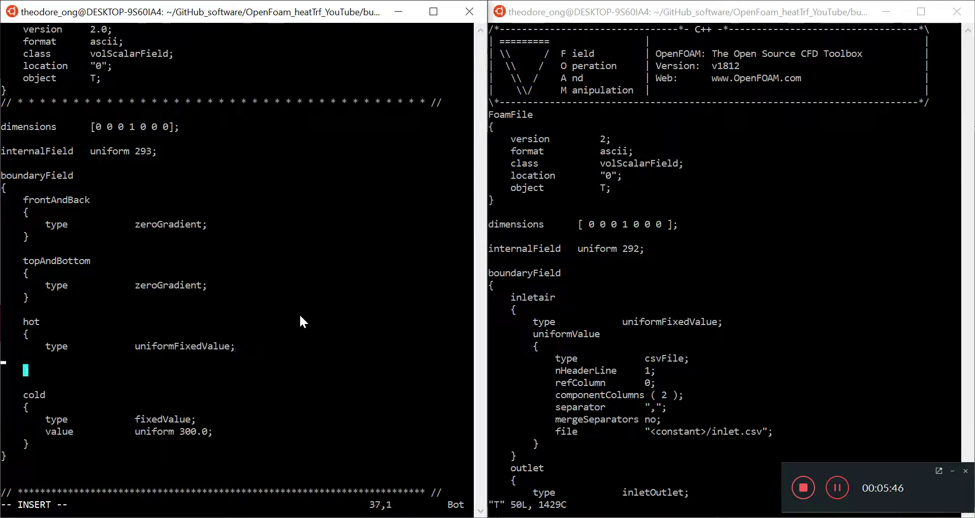
Add a uniformValue entry below the type line with room for the csv block
key("BackSpace")
type("uniformA")
key("BackSpace")
type("Value")
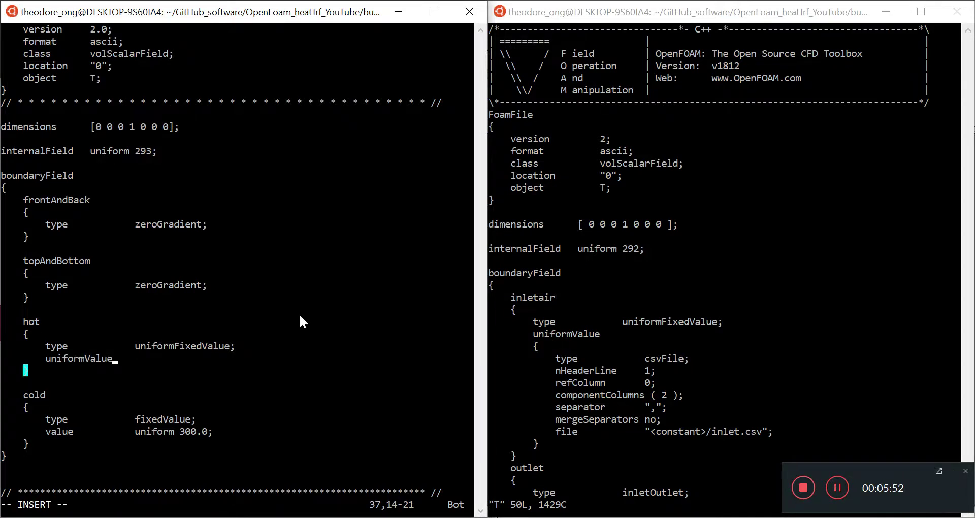
key("Return")
key("Return")
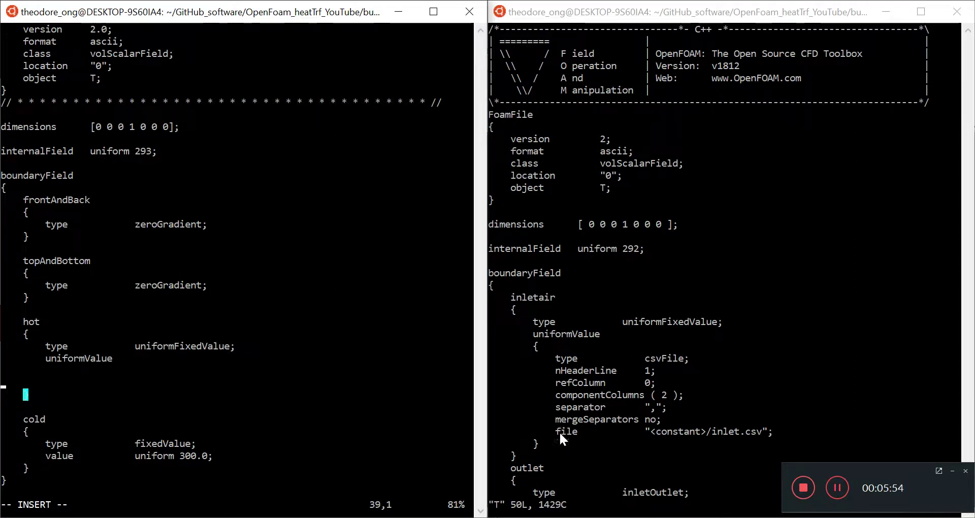
Copy the csvFile block from the nozzle file and paste it under uniformValue
left_click(499, 404)
left_click(533, 345)
left_click_drag(533, 345, 540, 439)
key("super+c")
right_click(540, 439)
left_click(155, 365)
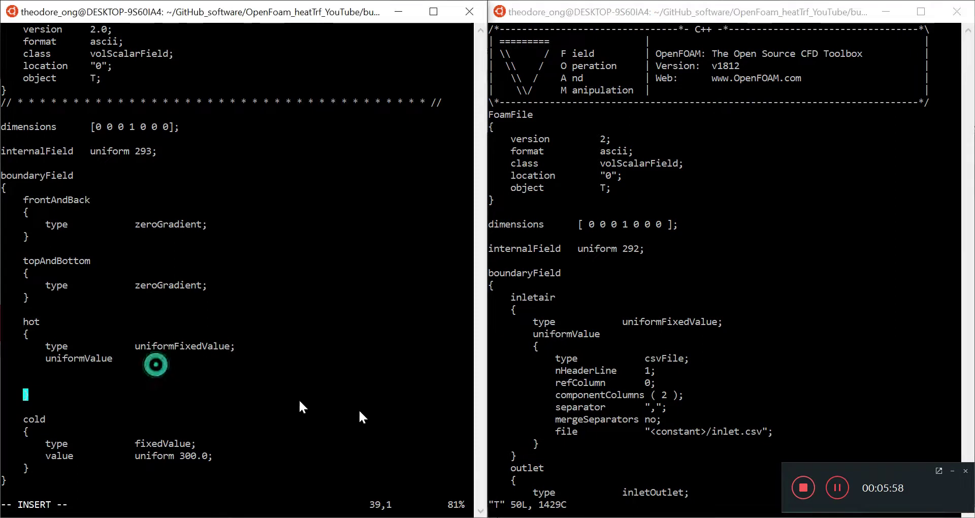
right_click(359, 411)
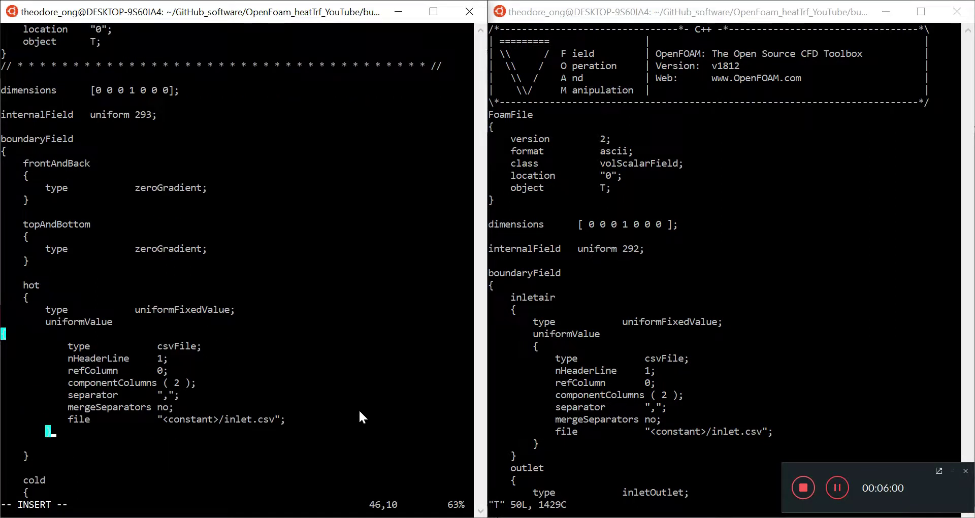
Indent the pasted block's opening brace and save the T file with :w
key("Up")
key("Up")
key("Up")
key("Up")
key("Up")
key("Up")
key("Up")
key("Up")
key("Up")
key("Up")
key("Down")
key("Down")
key("Tab")
key("Escape")
type(":w")
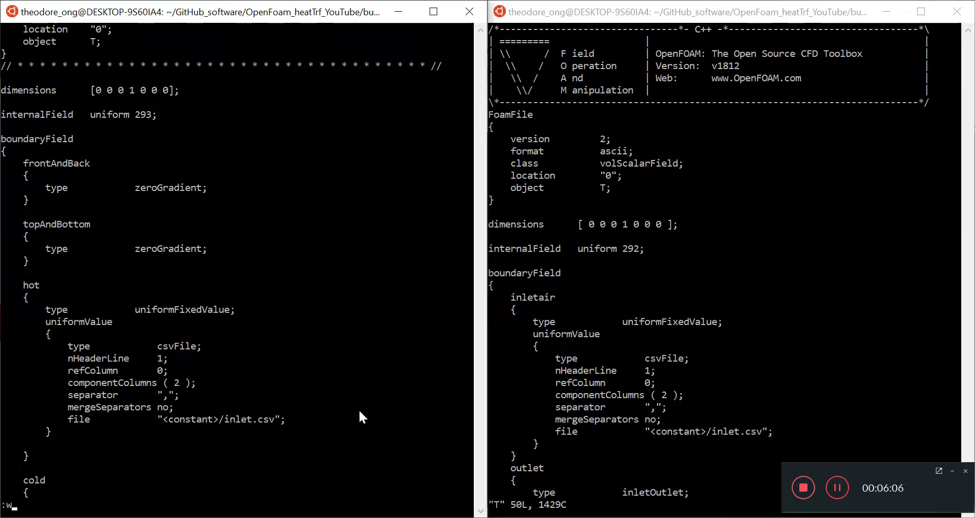
key("Return")
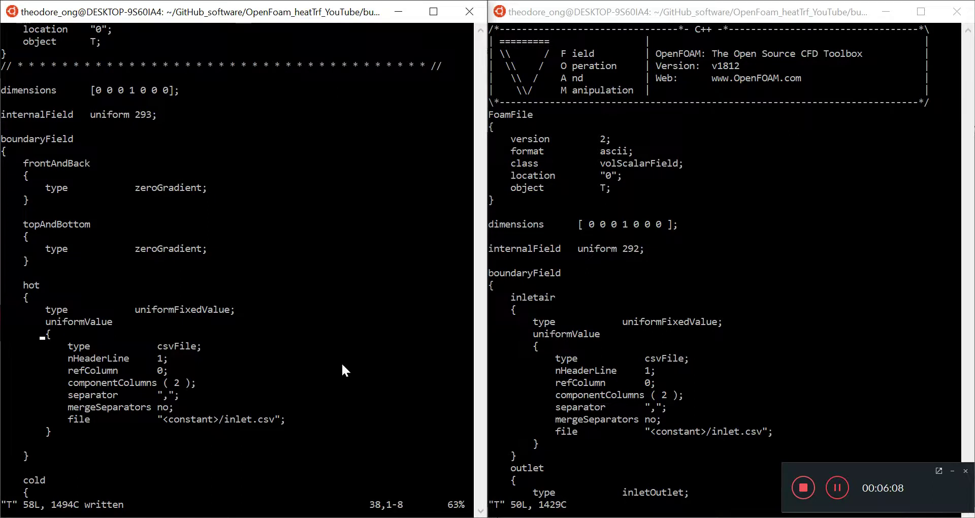
Change the hot wall's componentColumns from ( 2 ) to ( 1 )
left_click_drag(77, 345, 195, 342)
right_click(195, 342)
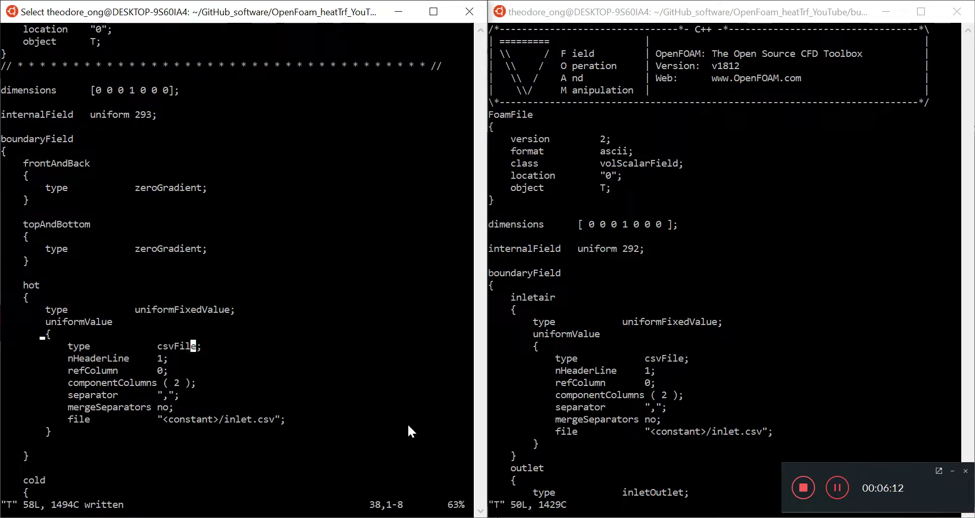
key("Down")
key("Down")
key("Down")
key("Right")
key("Right")
key("Right")
key("Right")
key("Right")
key("Right")
key("Right")
key("Right")
key("Right")
key("Right")
key("Right")
key("Right")
key("Right")
key("Right")
key("Right")
key("Right")
key("Right")
key("Right")
key("Right")
key("Right")
key("Right")
key("Right")
key("Down")
key("Right")
key("Right")
key("i")
key("Delete")
type("1")
key("Down")
key("Down")
key("Down")
key("Right")
key("Right")
key("Right")
key("Right")
key("Right")
key("Right")
key("Right")
key("Right")
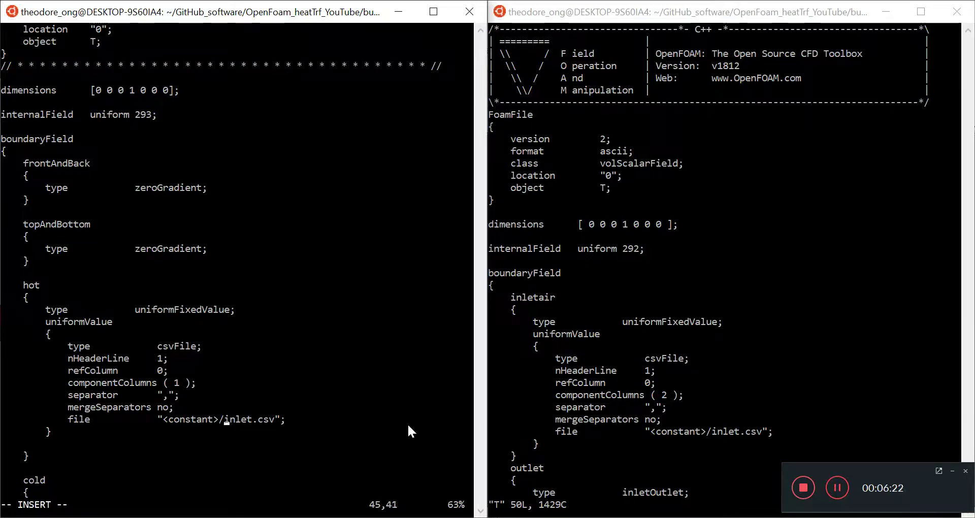
Rename inlet.csv to temp_profile.csv in the csv file path and save with :w
key("Delete")
key("Delete")
key("Delete")
key("Delete")
key("Delete")
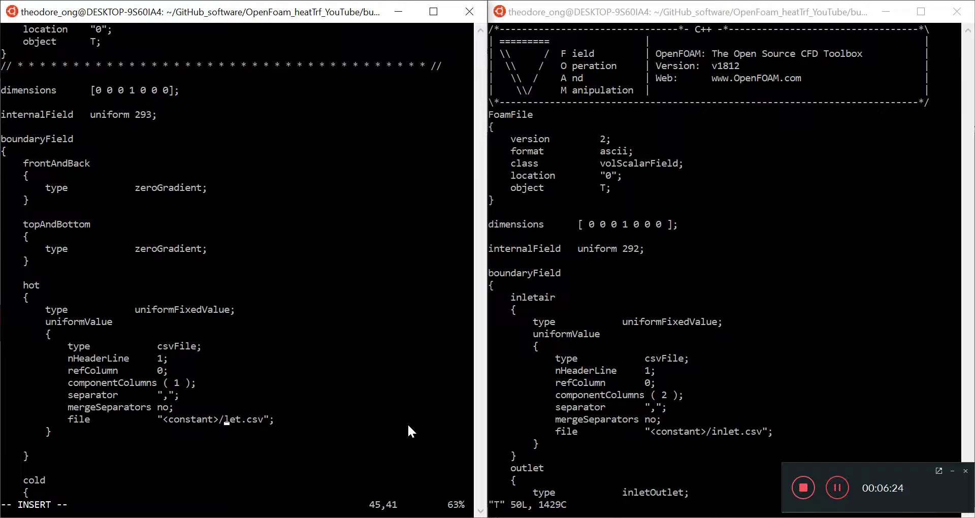
type("temp_profile")
key("Escape")
type(":w")
key("Return")
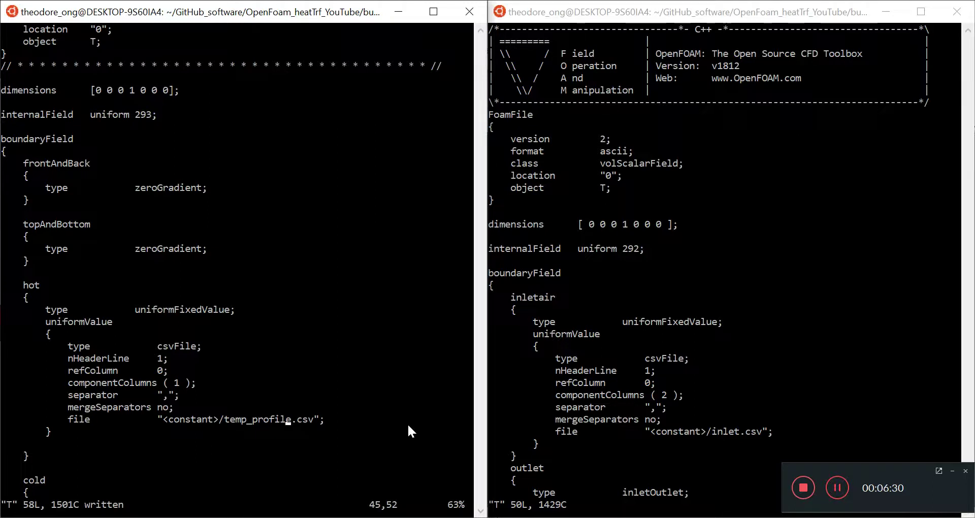
key("j")
key("j")
key("j")
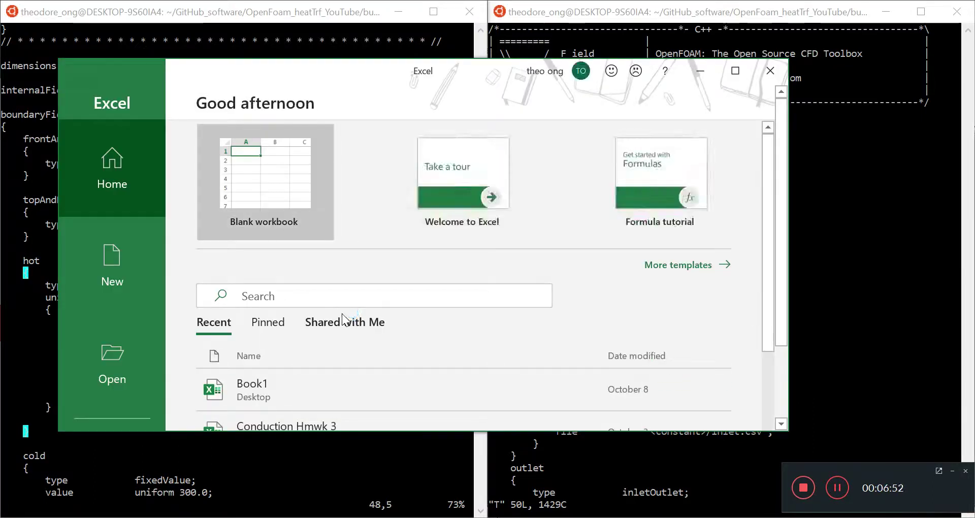
Create a maximised blank workbook with headers time(s) in A1 and Temp (K) in B1, then open Save As
left_click(296, 219)
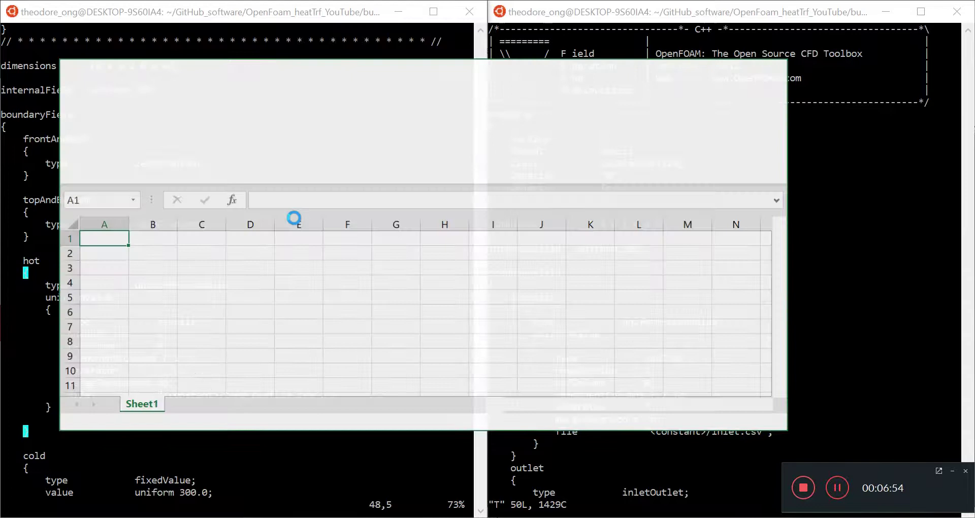
double_click(741, 60)
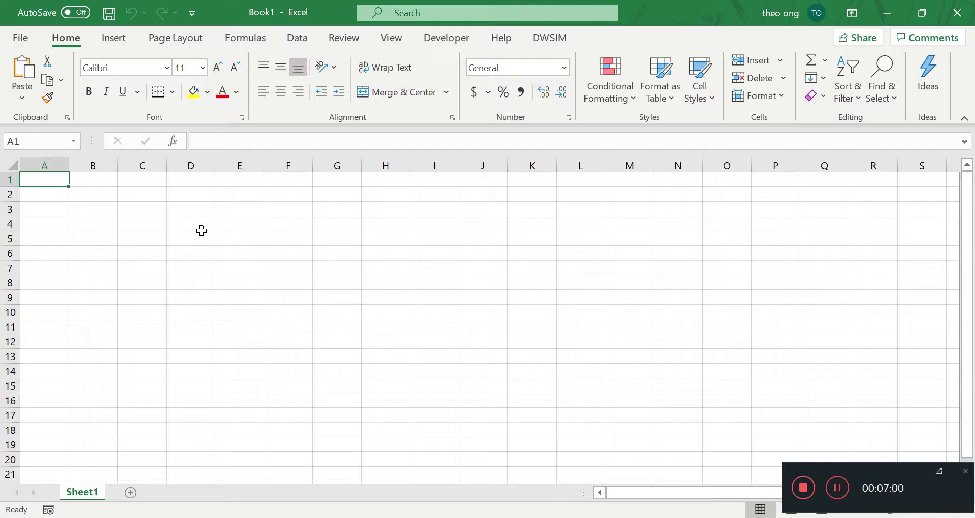
type("time(s)")
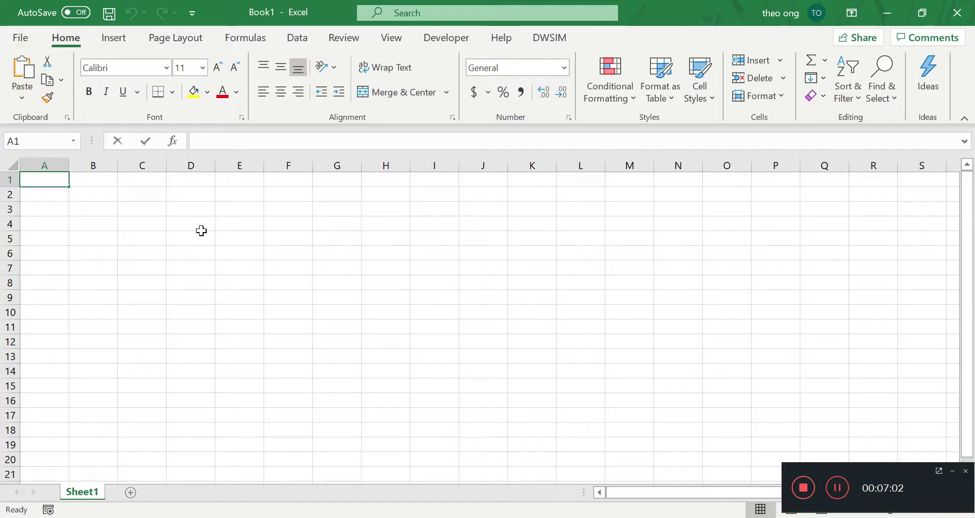
key("Tab")
type("Temp (K)")
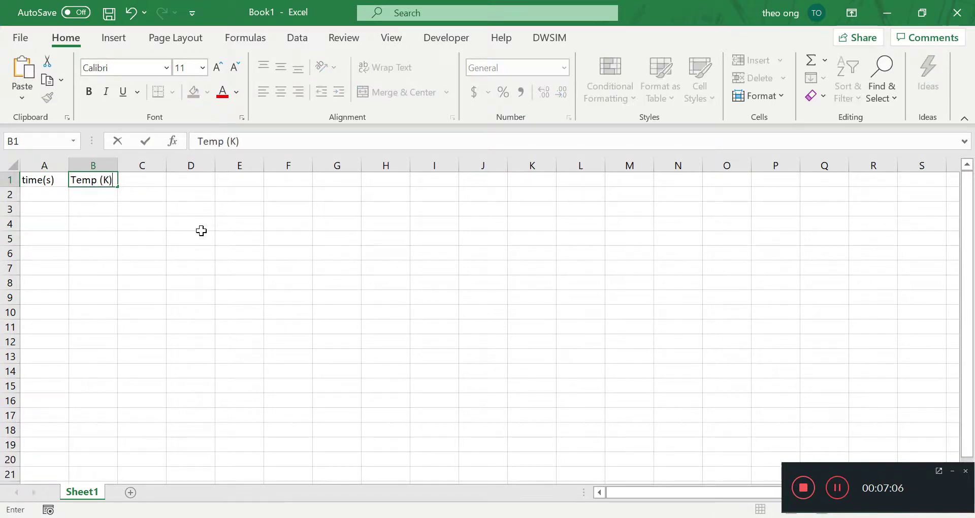
key("Return")
key("ctrl+s")
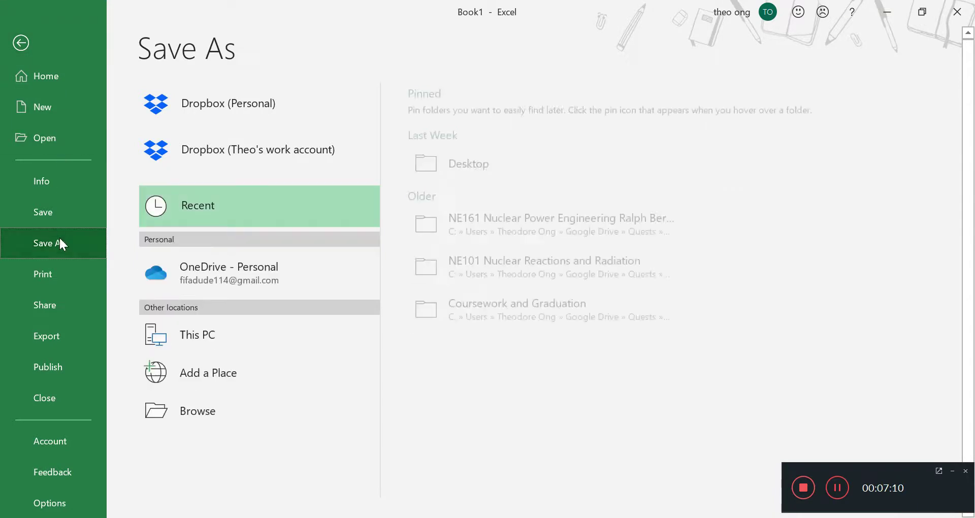
Save the workbook to the Desktop as temp_profile with type CSV UTF-8 (Comma delimited)
left_click(494, 160)
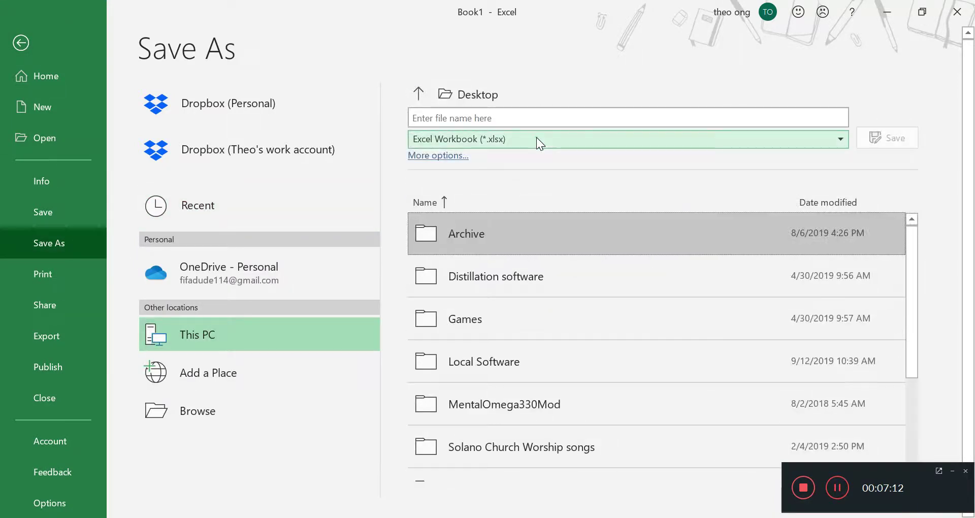
left_click(537, 140)
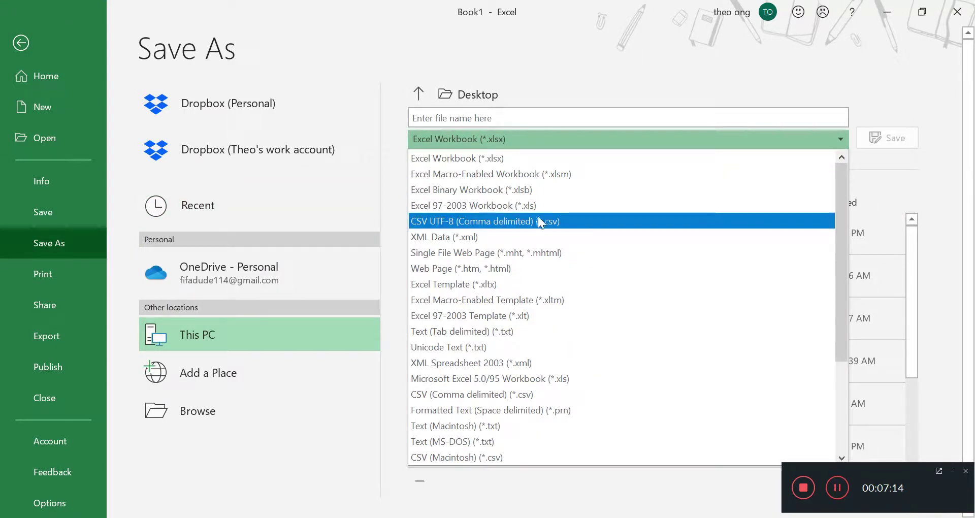
left_click(537, 224)
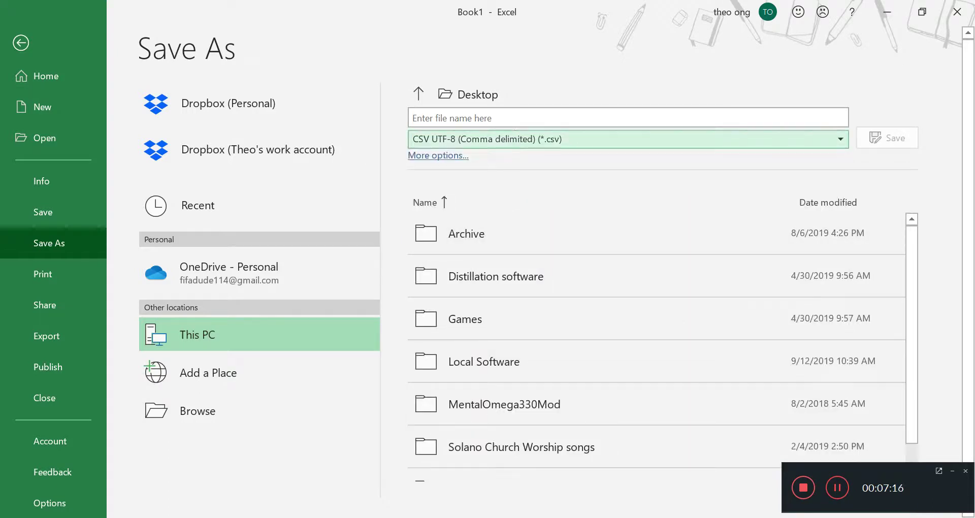
left_click(521, 118)
type("temp_profile")
key("Return")
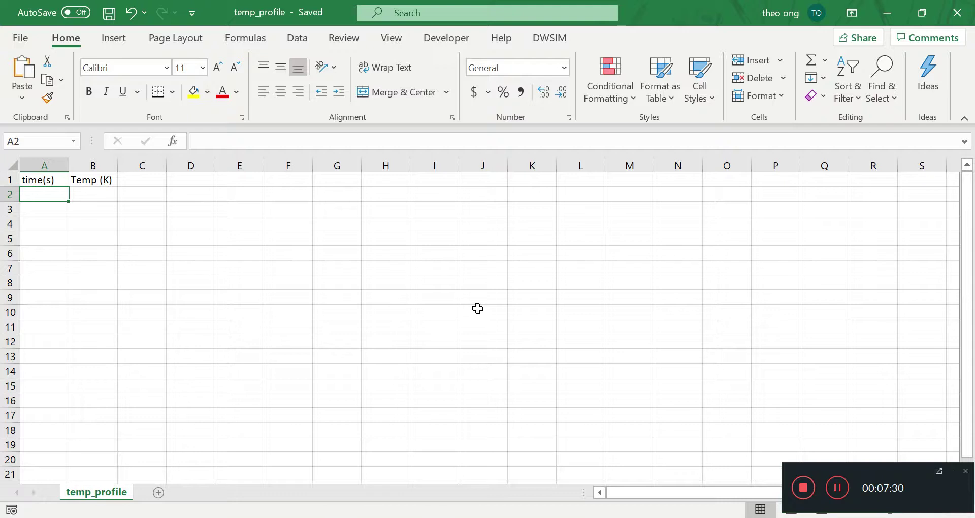
Write the notes sin (2*pi*t/T) in D2 and sin (omega*t) in D1
key("Right")
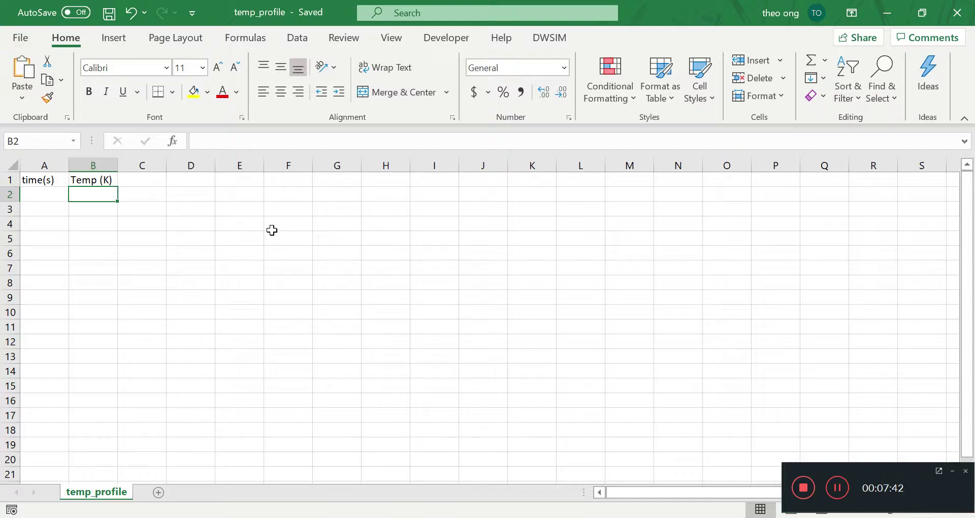
key("Right")
key("Right")
key("Right")
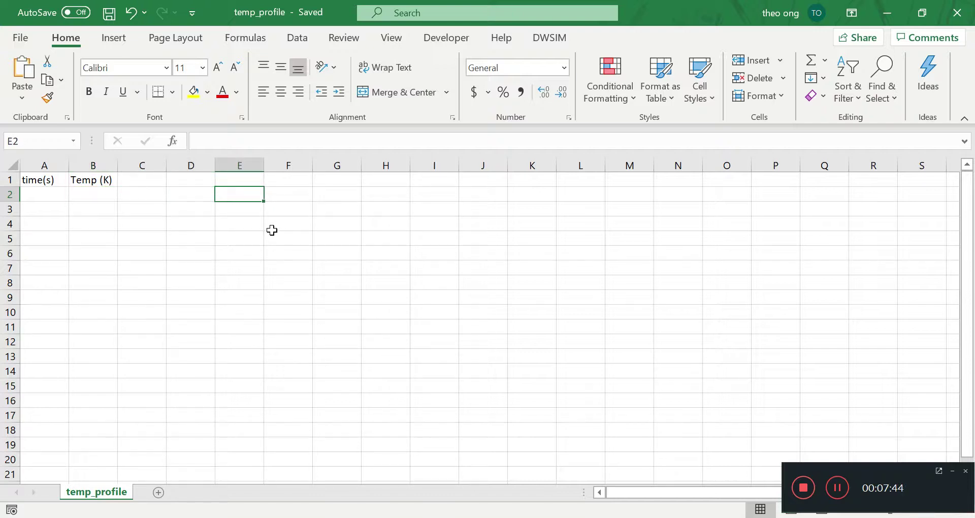
left_click(858, 488)
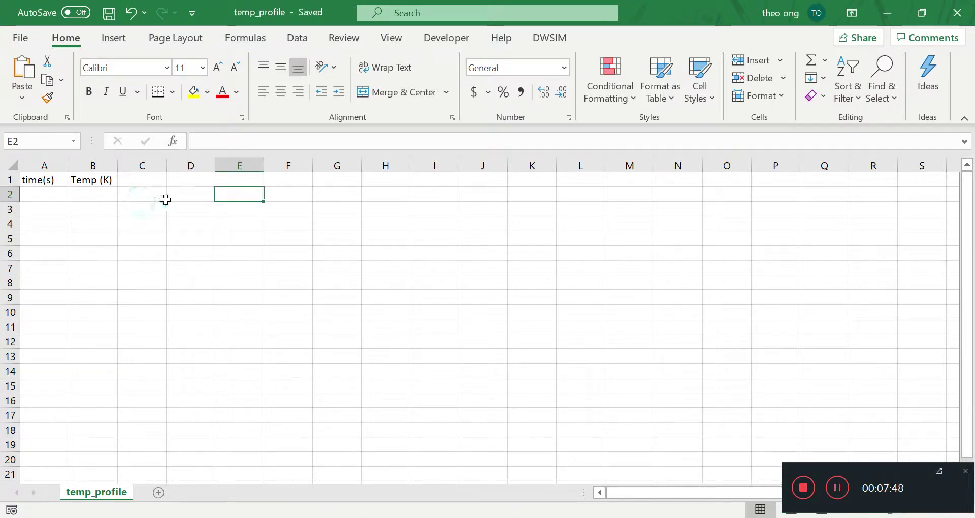
left_click_drag(163, 199, 191, 209)
key("Right")
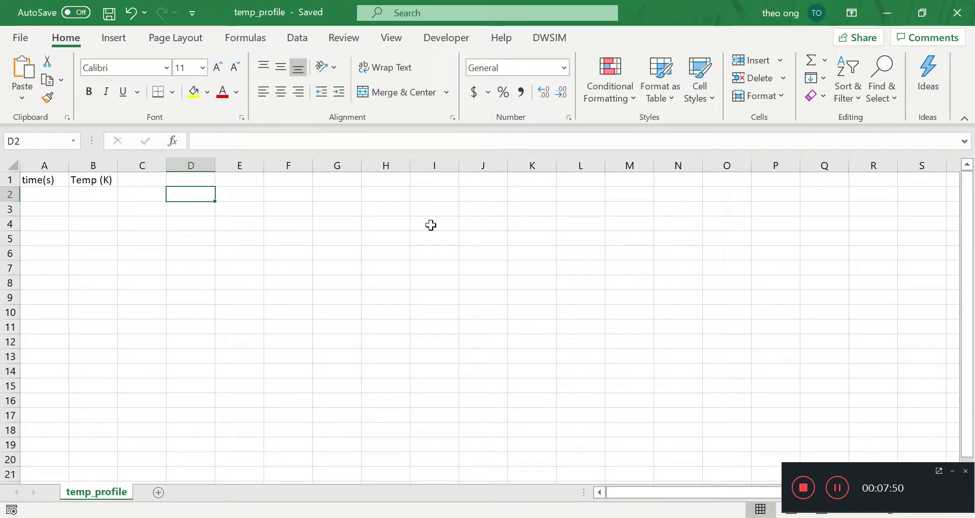
type("sin (")
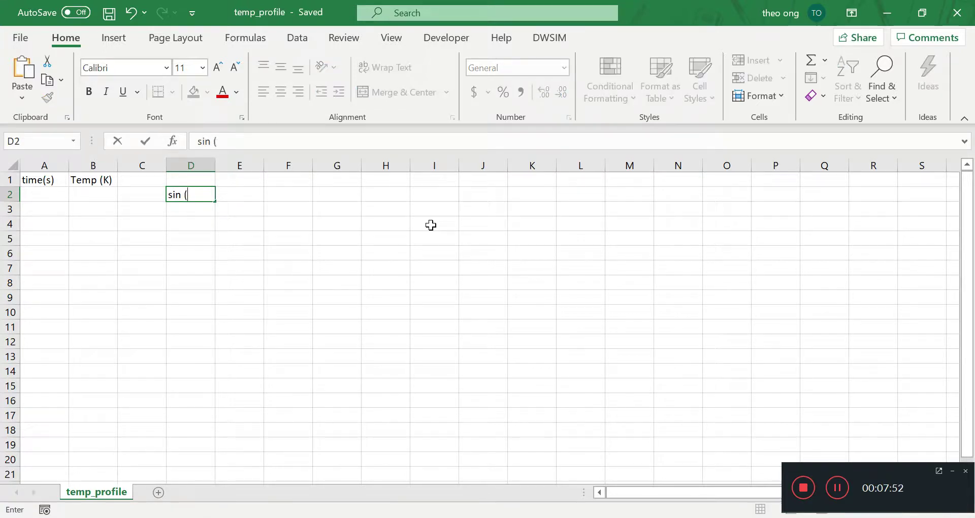
type("2*pi*f")
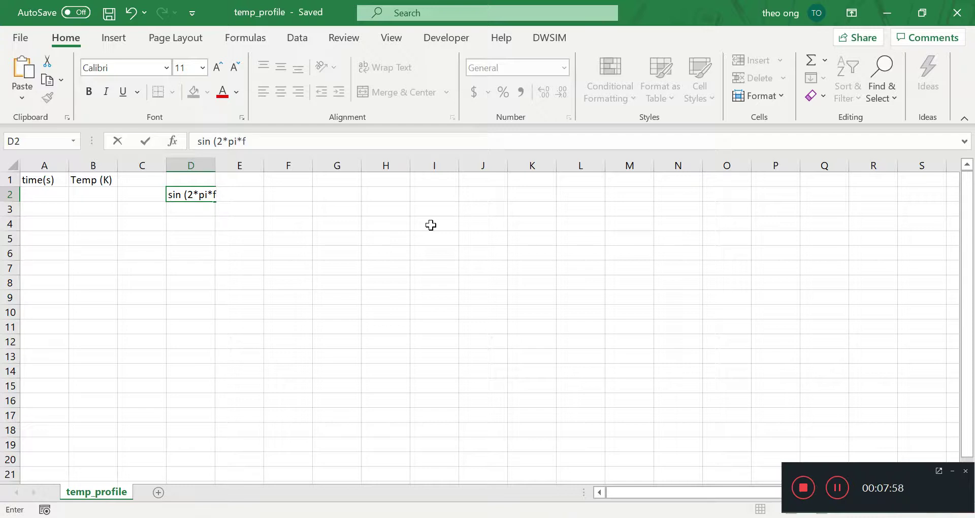
type("*")
key("BackSpace")
key("BackSpace")
type("t/T)")
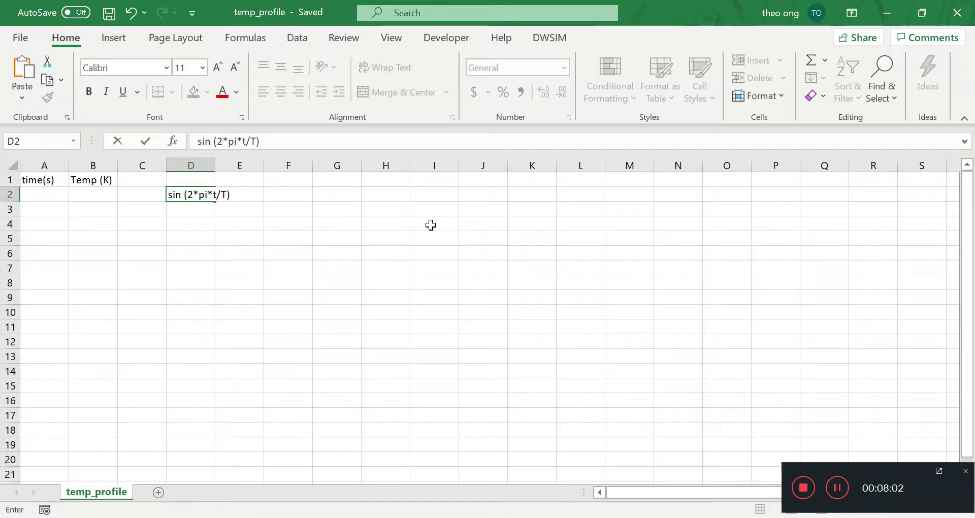
key("Return")
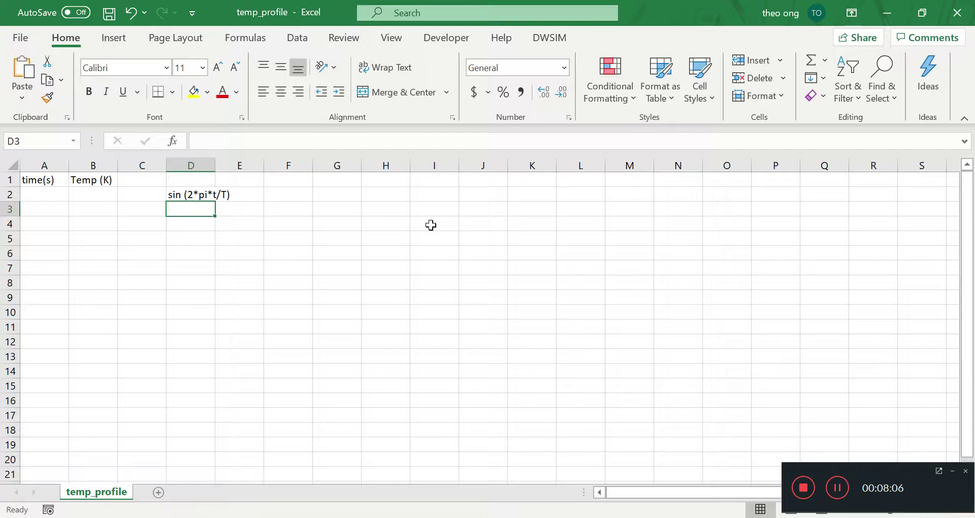
key("Up")
key("Up")
type("sin ")
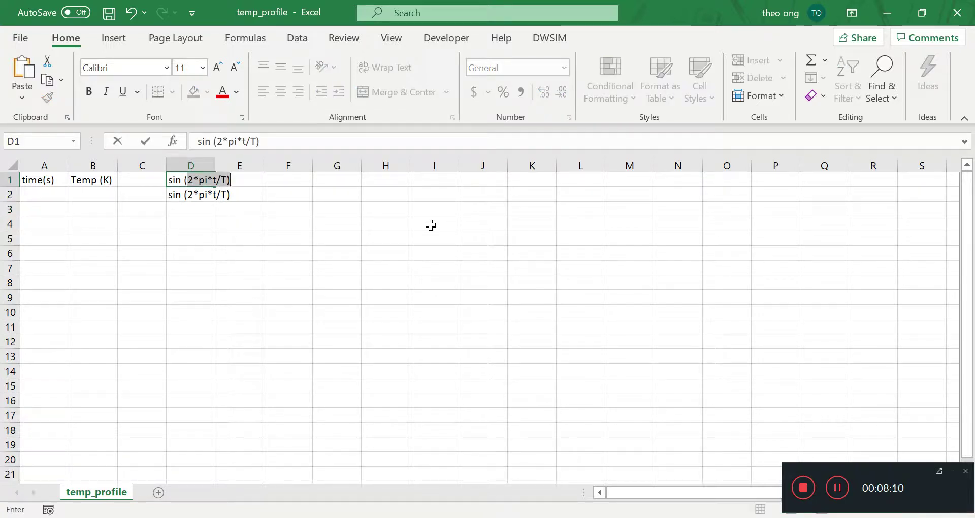
type("(omega")
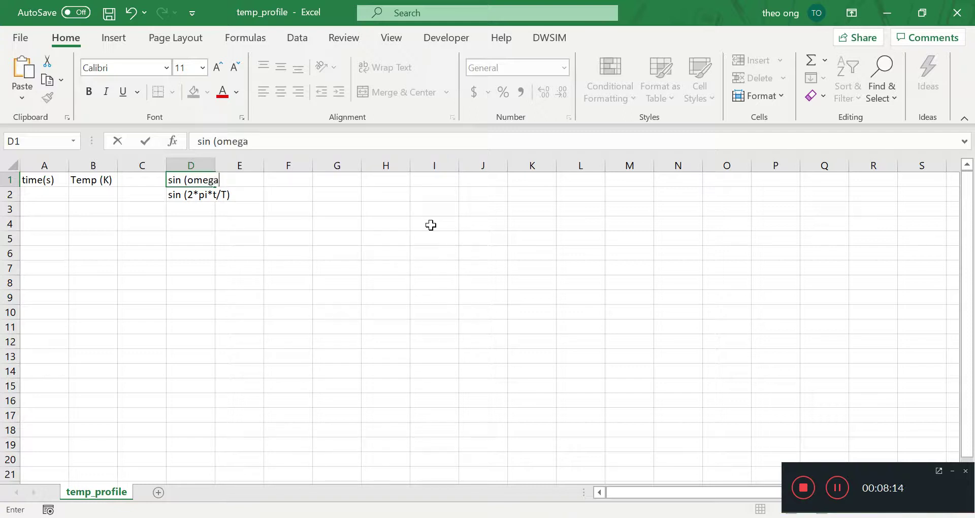
type("*t)")
key("Return")
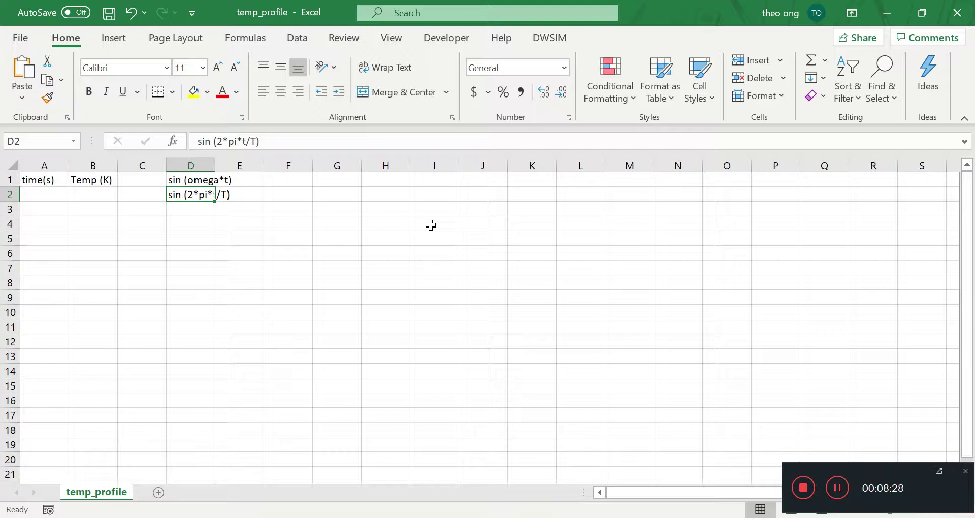
Enter time values 0 in A2 and 0.1 in A3, then save the file
key("Left")
key("Left")
key("Left")
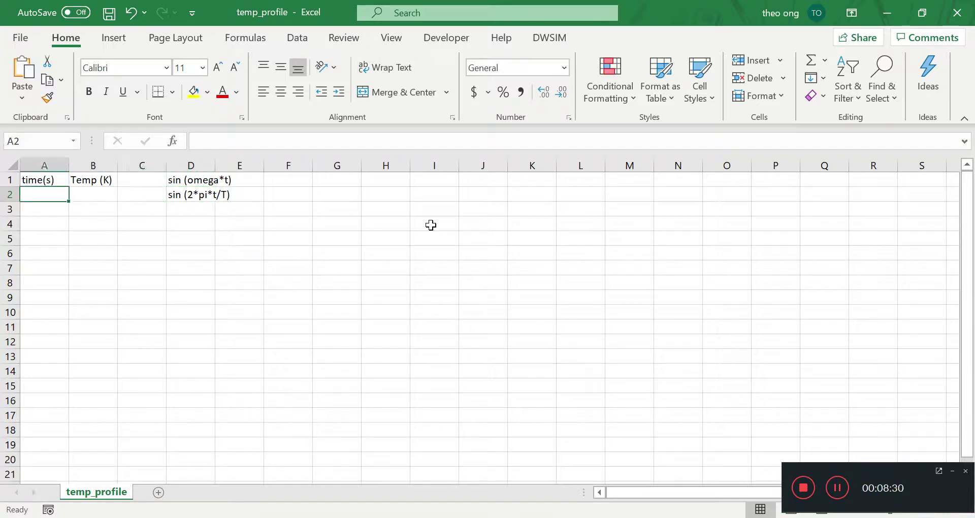
type("0.0")
key("Return")
type("0.")
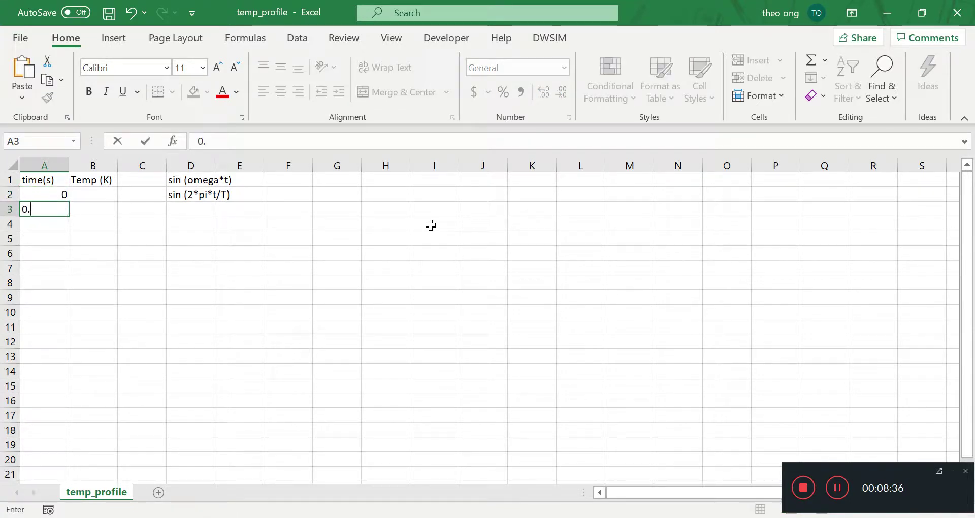
type("0")
key("BackSpace")
type("1")
key("Return")
key("ctrl+s")
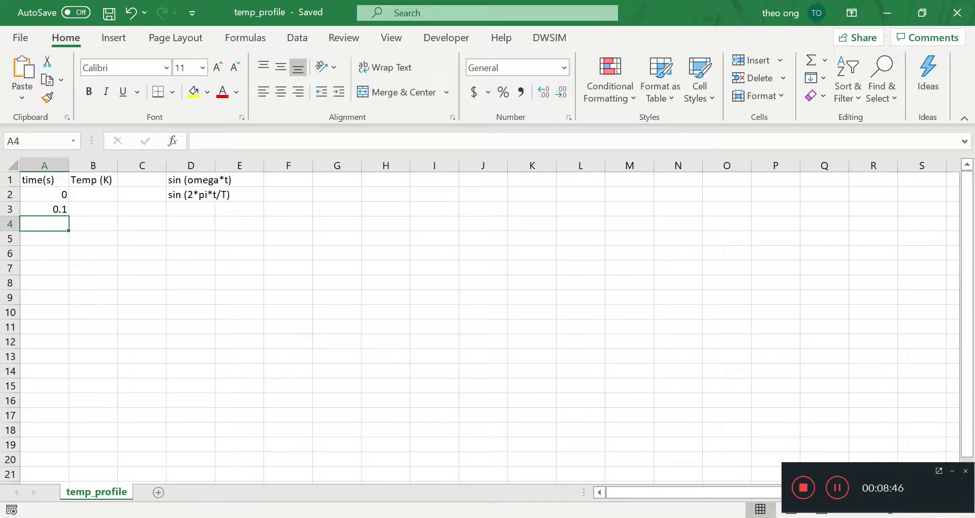
mouse_move(631, 450)
left_click(536, 478)
left_click(210, 370)
type(":q")
key("Return")
type("cd ..")
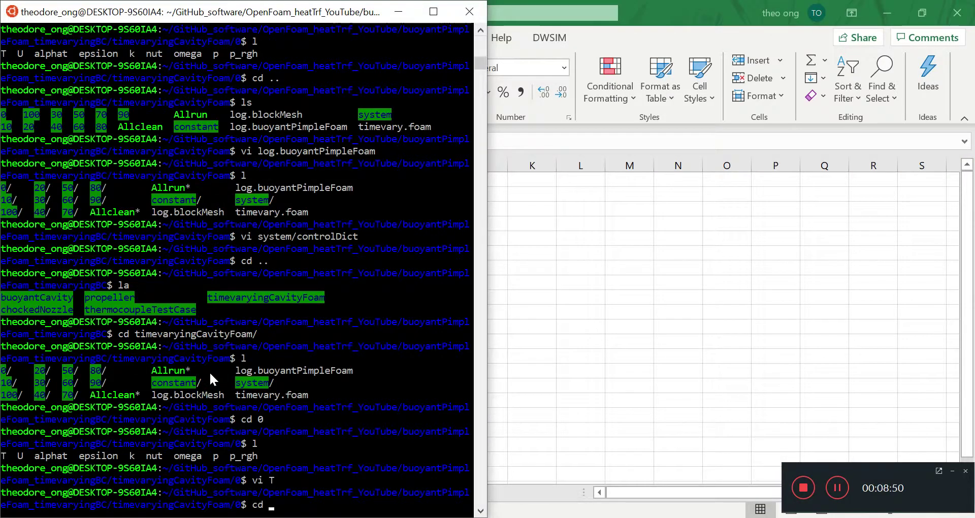
key("Return")
type("ls")
key("Return")
type("vi log.buo")
key("Tab")
key("Return")
key("k")
key("k")
key("k")
key("k")
key("k")
key("k")
key("k")
key("k")
key("k")
key("k")
key("k")
key("k")
key("k")
key("k")
key("k")
key("k")
key("k")
key("k")
key("k")
key("k")
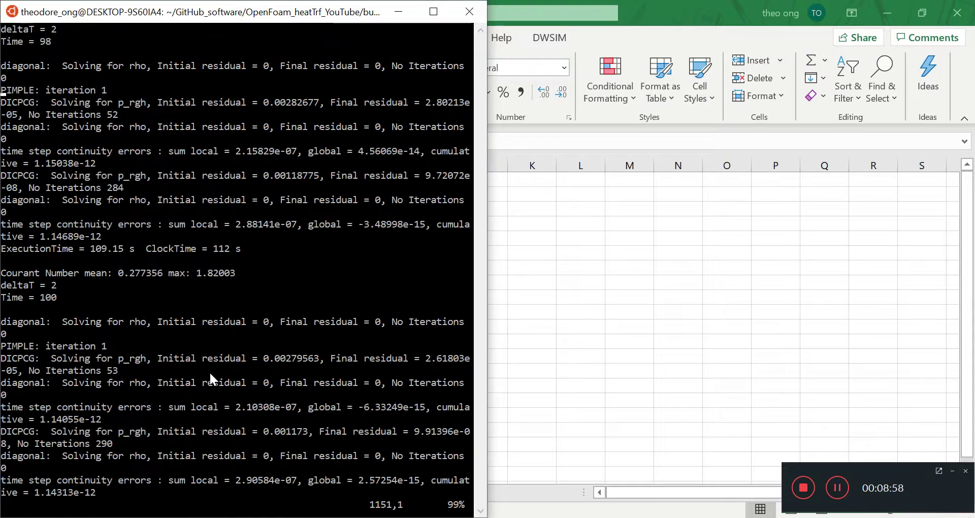
key("k")
key("k")
left_click_drag(57, 319, 11, 324)
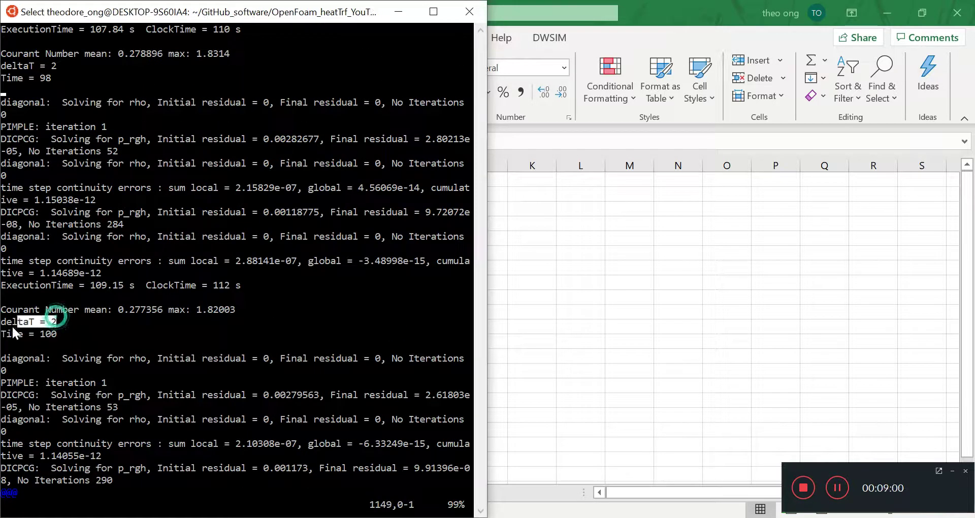
left_click(126, 381)
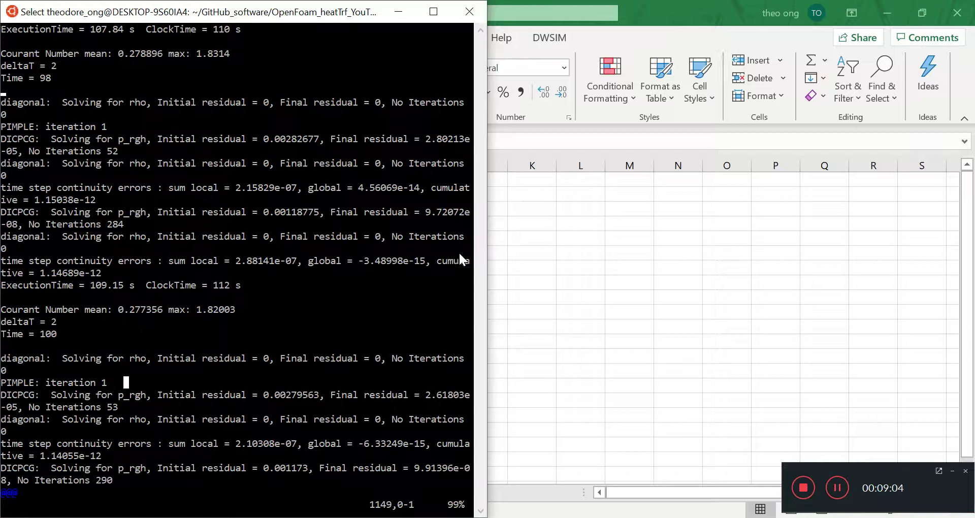
key("alt+Tab")
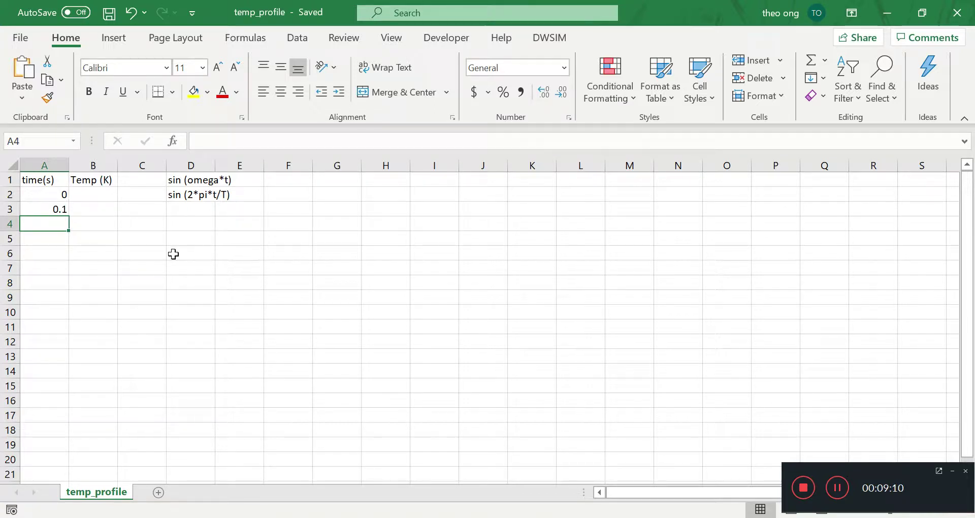
Label D4 'omega' and compute omega in D5 as =2*pi()*1/5
key("Right")
key("Up")
key("Up")
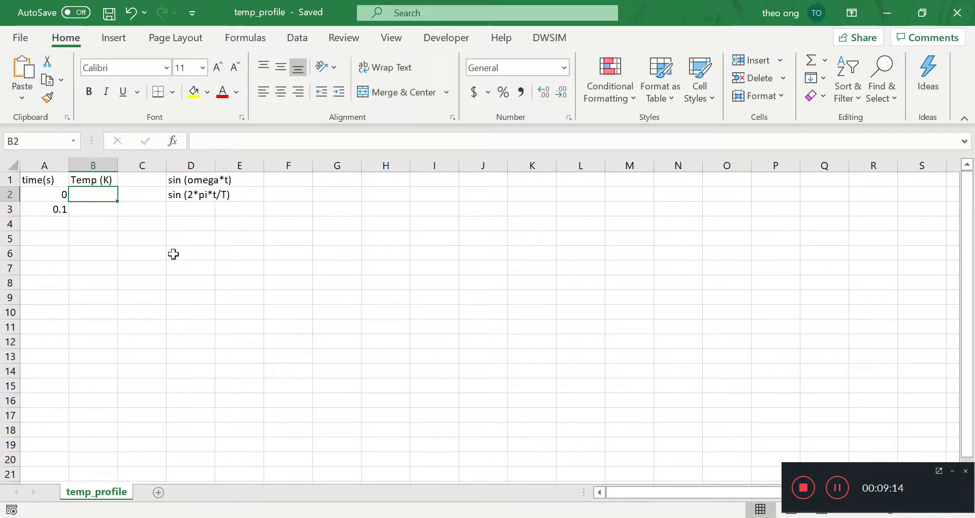
key("Down")
key("Right")
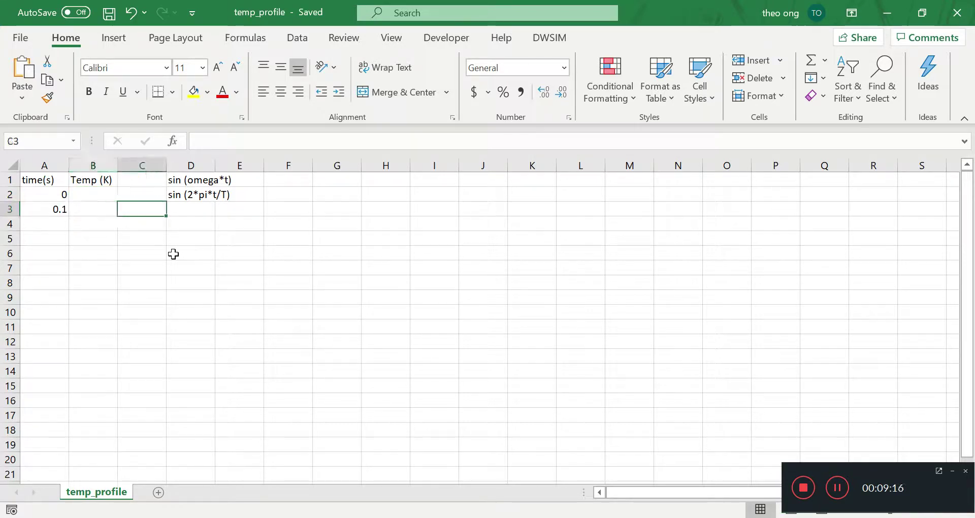
key("Right")
key("Down")
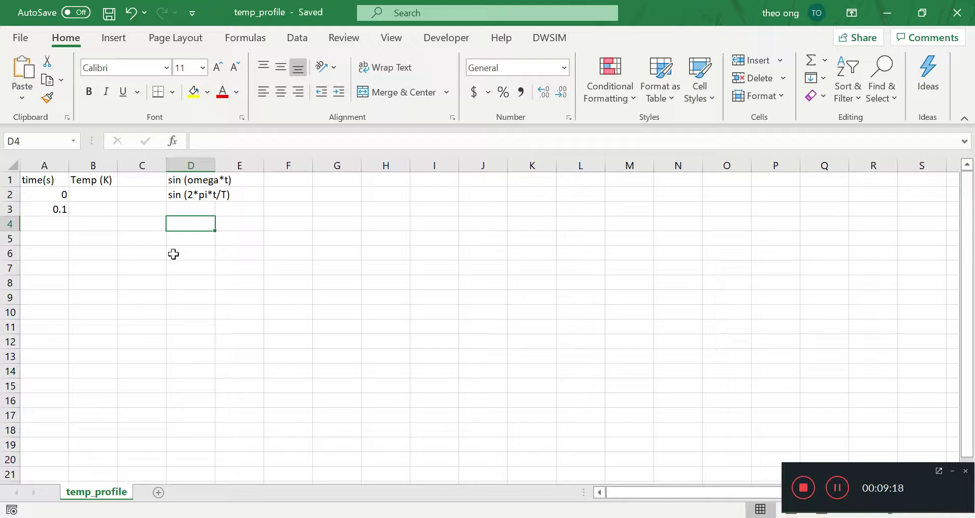
type("=")
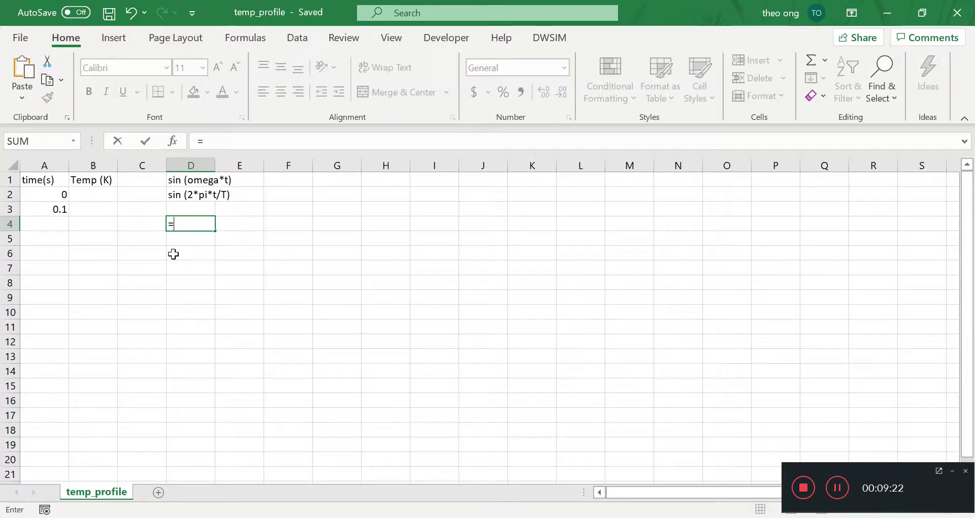
key("BackSpace")
type("omega")
key("Return")
type("=2*pi()*")
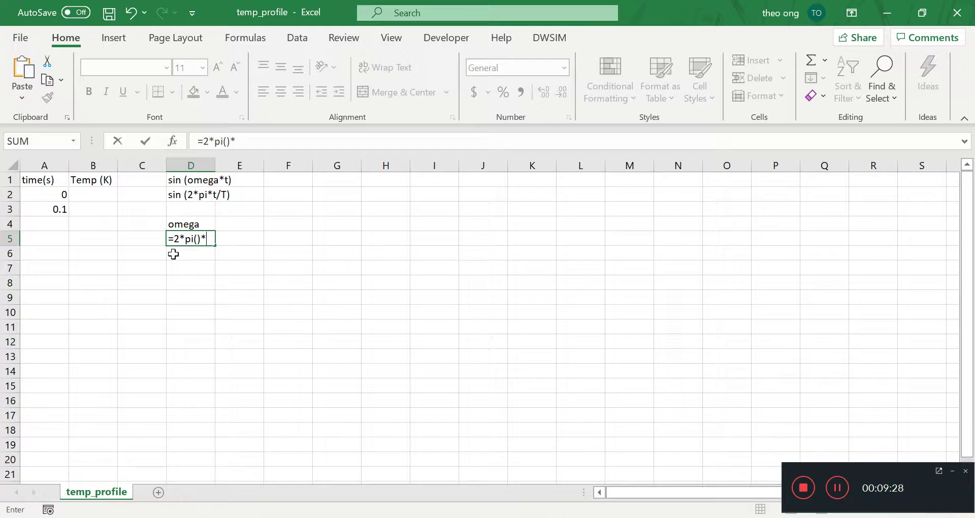
type("1/5")
key("Return")
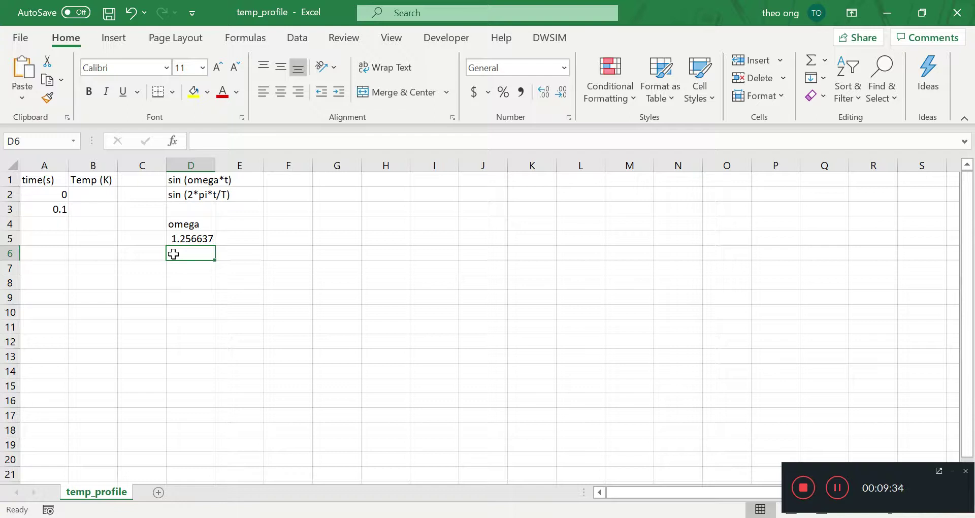
Enter =sin($D$5*A2) in B2 using an absolute reference to D5
key("Left")
key("Left")
key("Up")
key("Up")
key("Up")
key("Up")
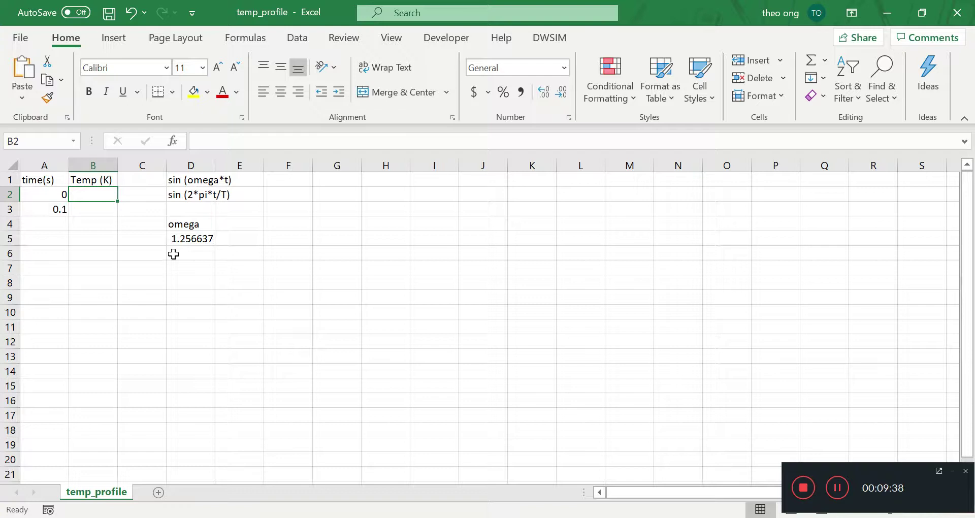
type("=sin(")
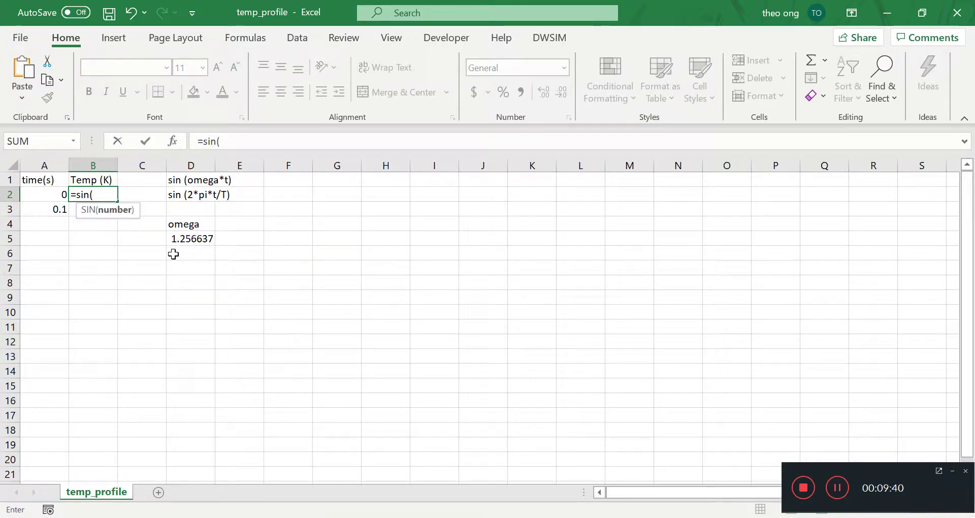
left_click(201, 237)
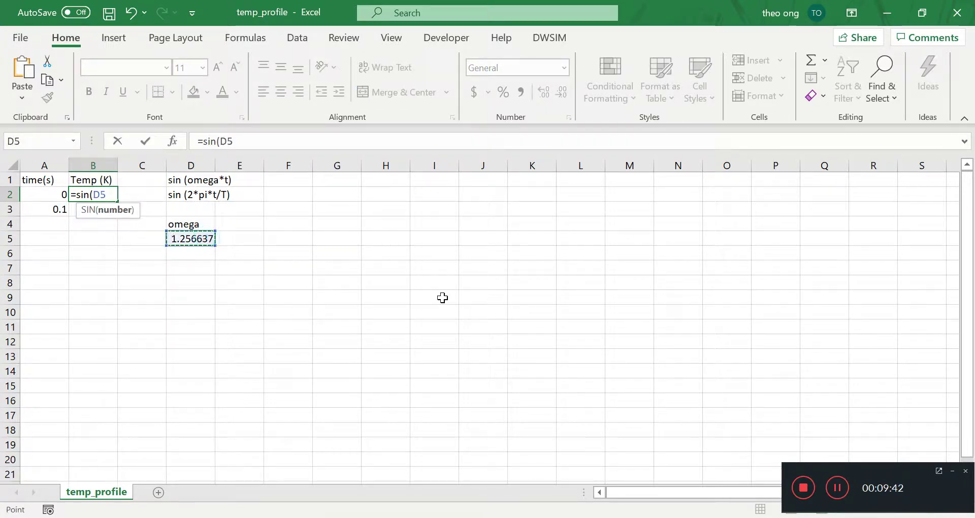
key("F4")
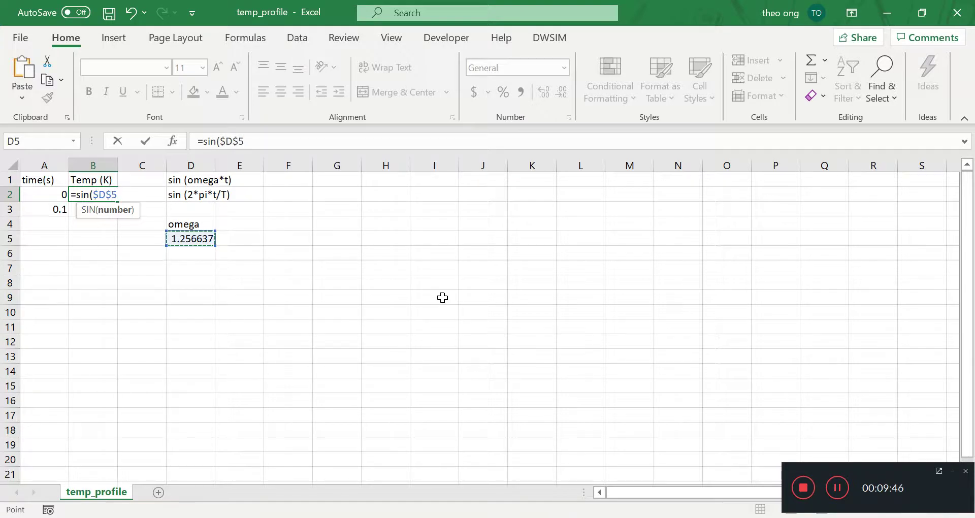
key("F4")
key("F4")
key("F4")
key("F4")
key("F4")
key("F4")
key("F4")
key("F4")
type("*")
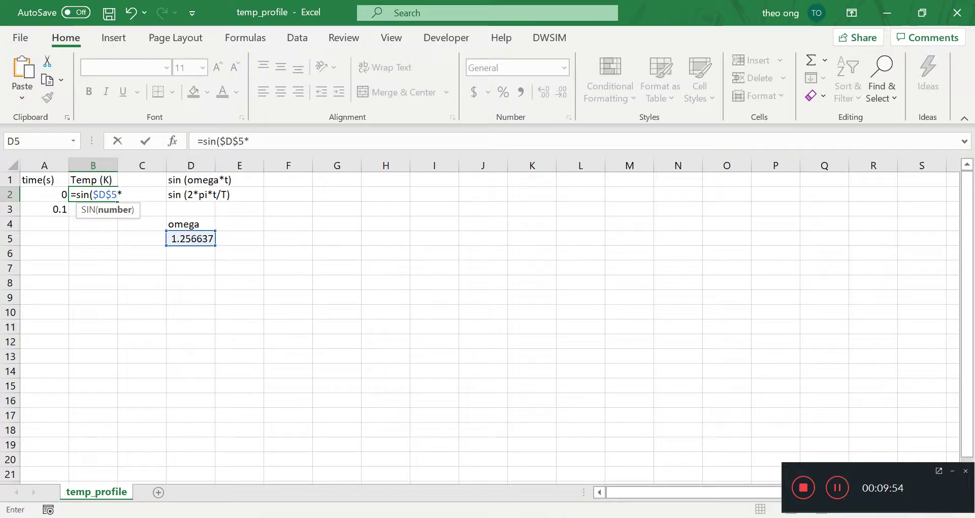
left_click(40, 194)
type(")")
key("Return")
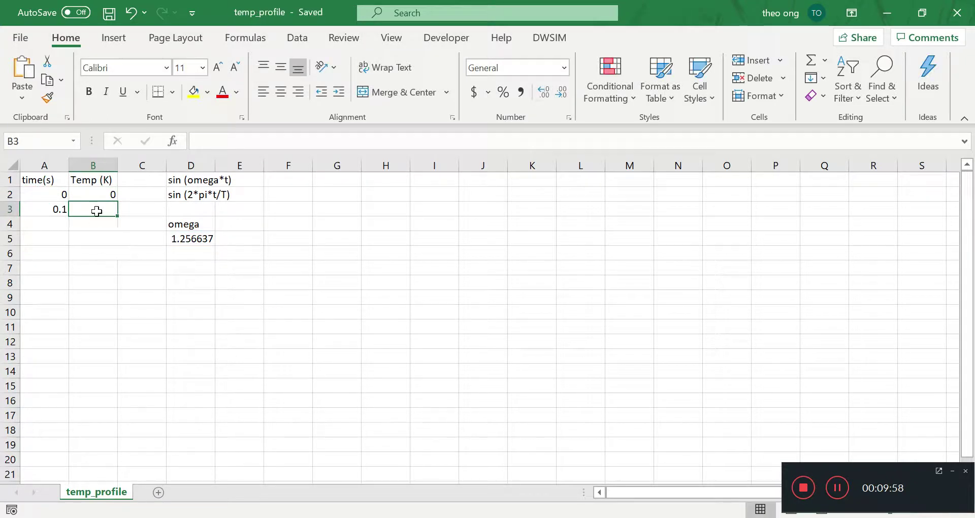
Copy B2's formula into B3, then fill the time and temperature series from row 3 down to row 845
left_click(112, 194)
left_click_drag(116, 203, 114, 216)
left_click(136, 294)
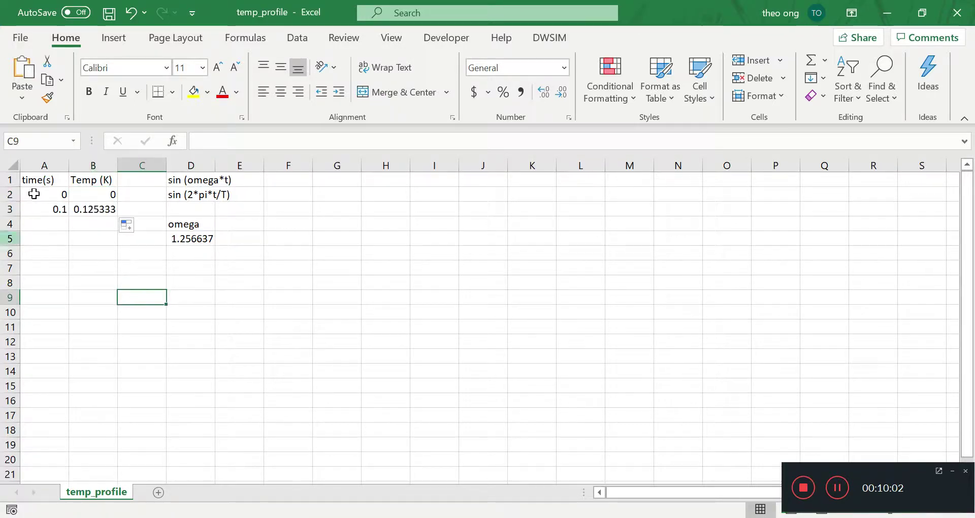
left_click_drag(53, 209, 109, 210)
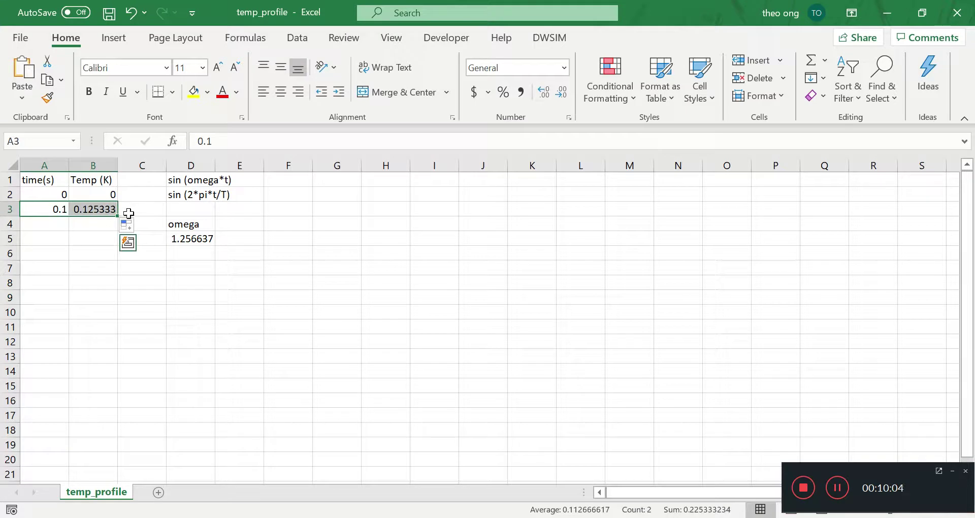
left_click_drag(115, 217, 102, 482)
left_click_drag(93, 479, 102, 461)
left_click(168, 312)
scroll(134, 394, "up", 20)
scroll(136, 394, "up", 20)
left_click_drag(967, 416, 966, 178)
Move the omega notes from D1:D8 to column H starting at H1, and save
left_click(180, 279)
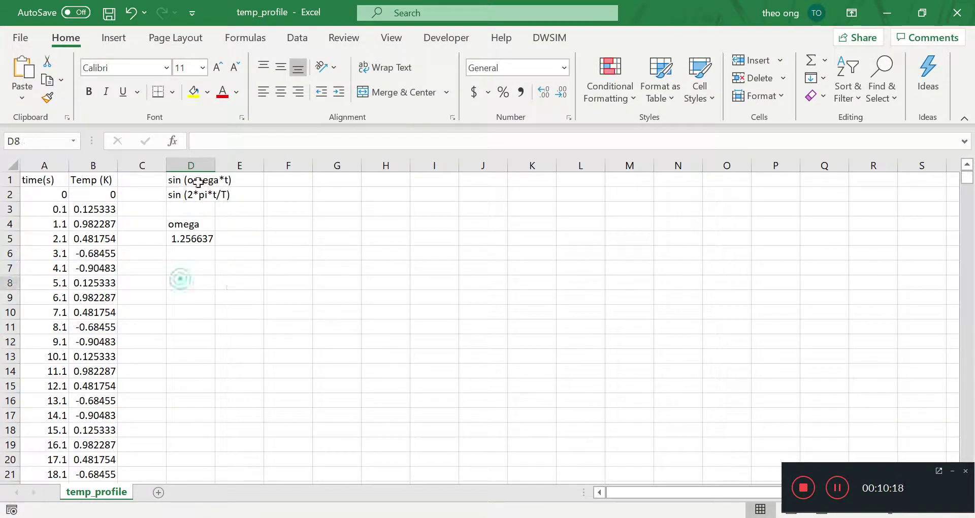
left_click(198, 181, "shift")
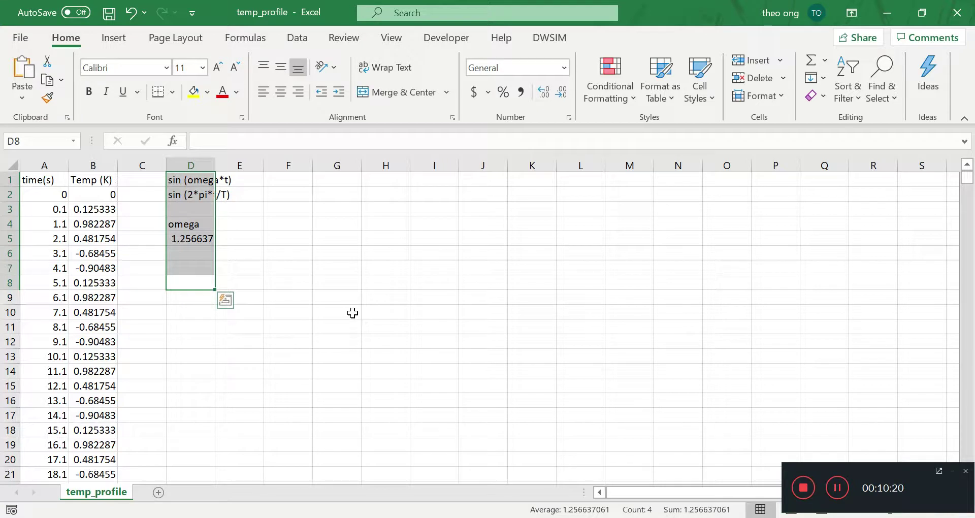
key("ctrl+x")
key("Right")
key("Right")
key("Right")
key("Right")
key("Right")
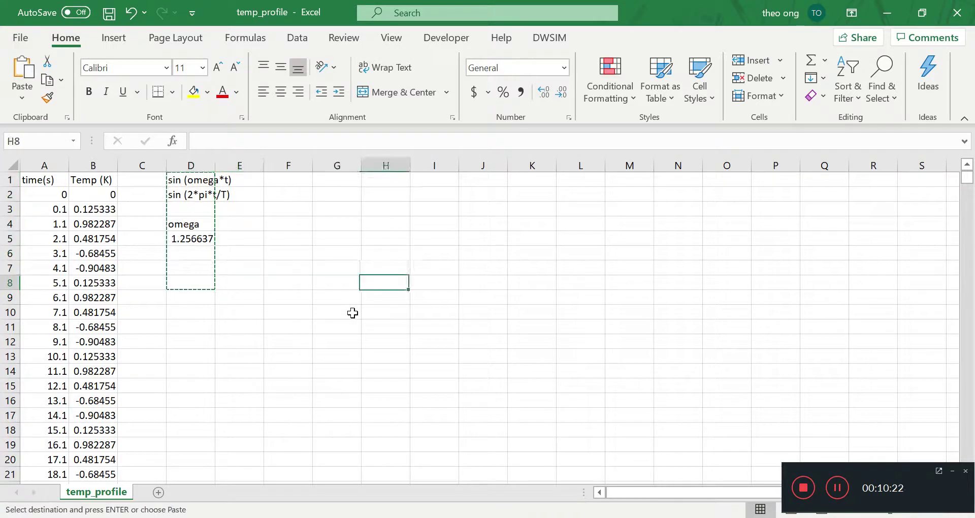
key("Return")
key("ctrl+z")
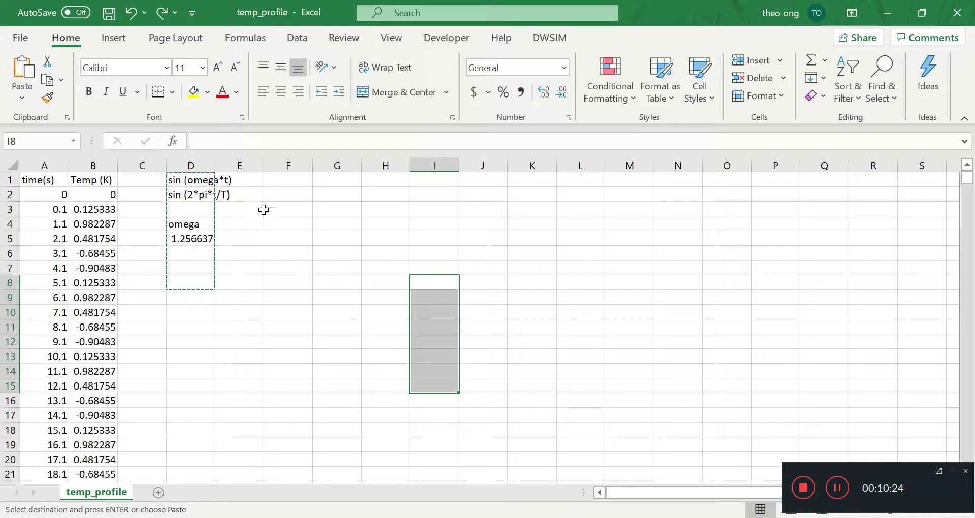
left_click(406, 177)
key("Return")
left_click(533, 281)
key("ctrl+s")
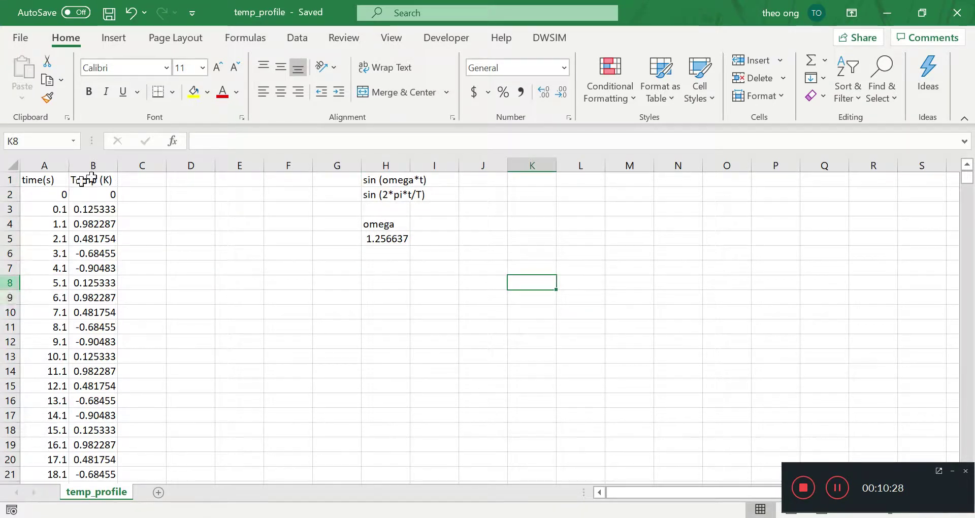
left_click(94, 195)
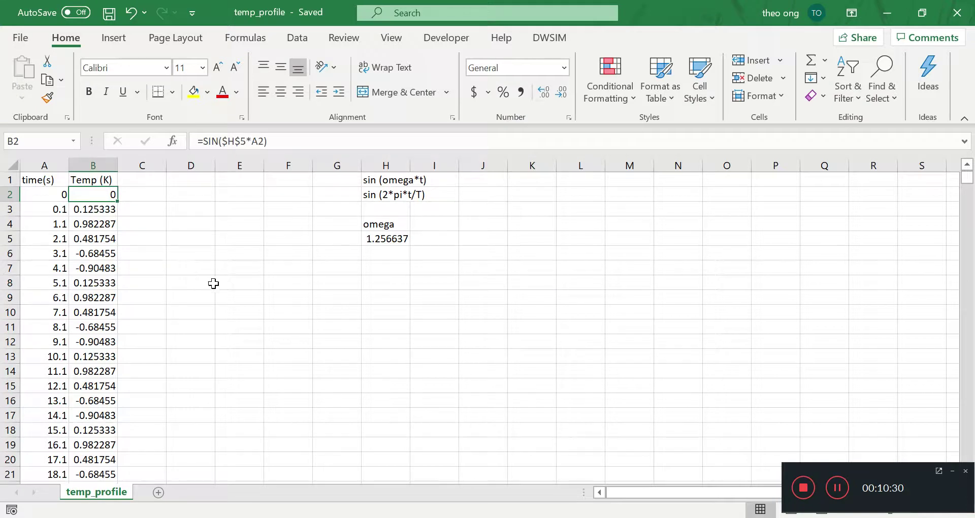
Save temp_profile as an Excel Workbook on the Desktop
left_click(23, 37)
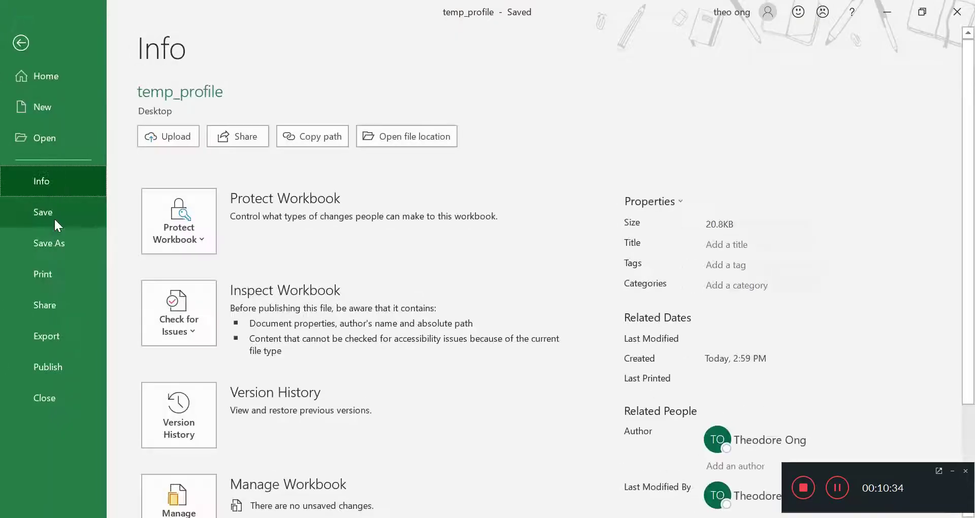
left_click(58, 243)
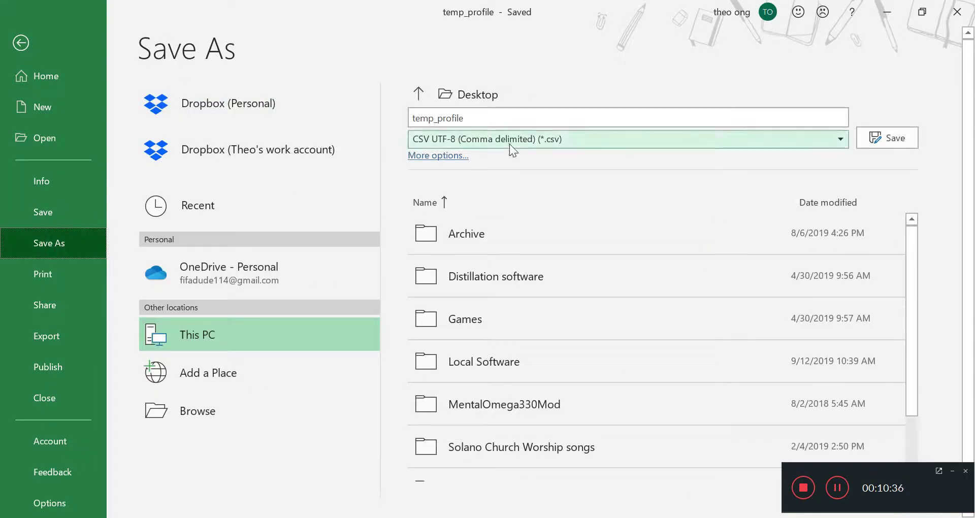
left_click(509, 143)
left_click(476, 157)
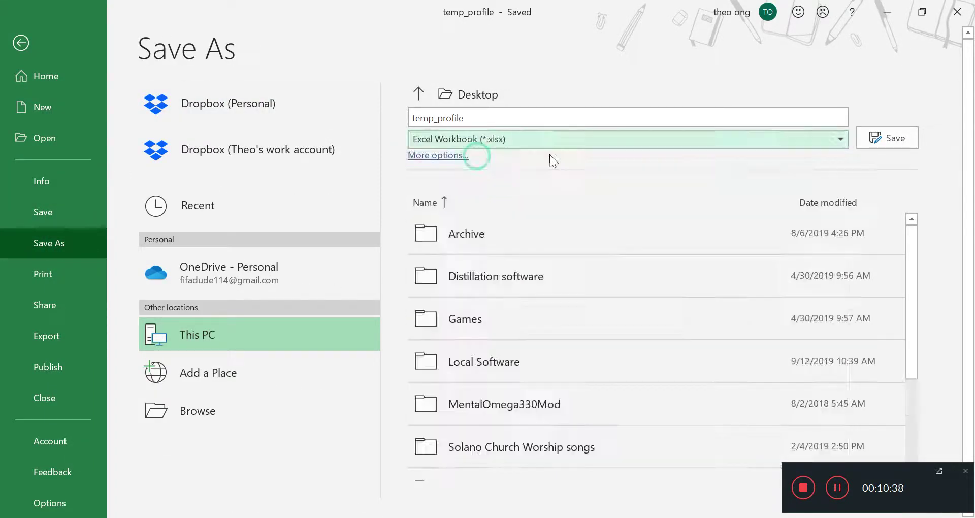
left_click(877, 140)
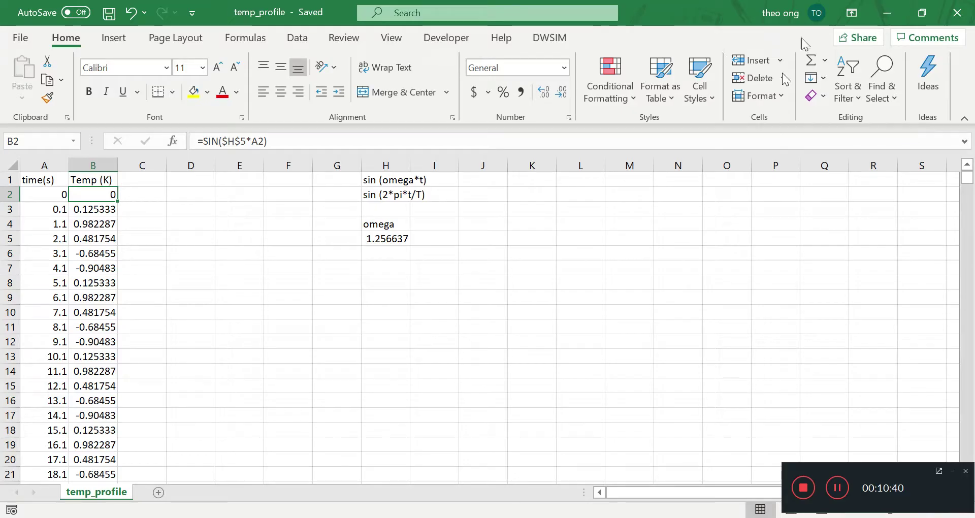
mouse_move(387, 180)
left_mouse_down()
mouse_move(402, 239)
mouse_move(394, 181)
left_mouse_up()
left_click(391, 311)
left_click(449, 284)
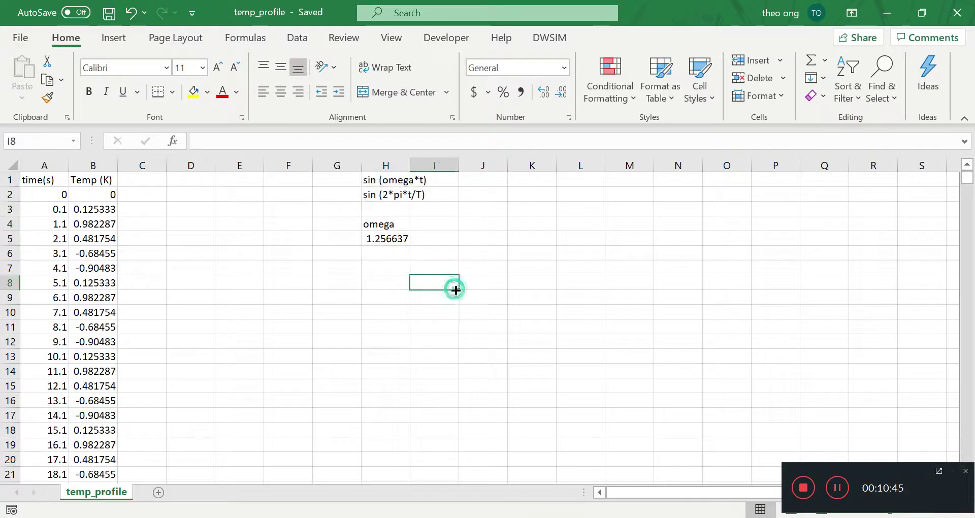
Minimise Excel, the terminal, ParaView and the browser to reveal the desktop
left_click(888, 14)
left_click(890, 10)
left_click(890, 14)
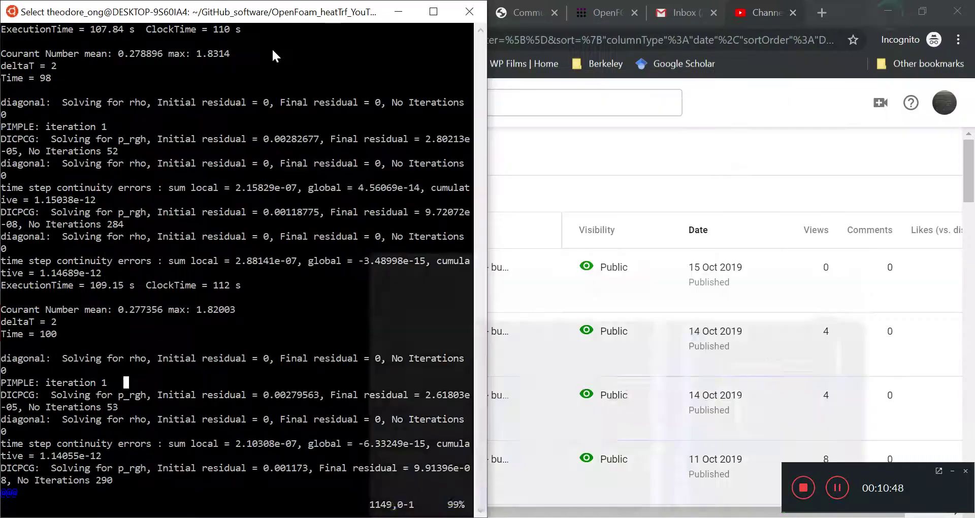
left_click(787, 19)
left_click(888, 10)
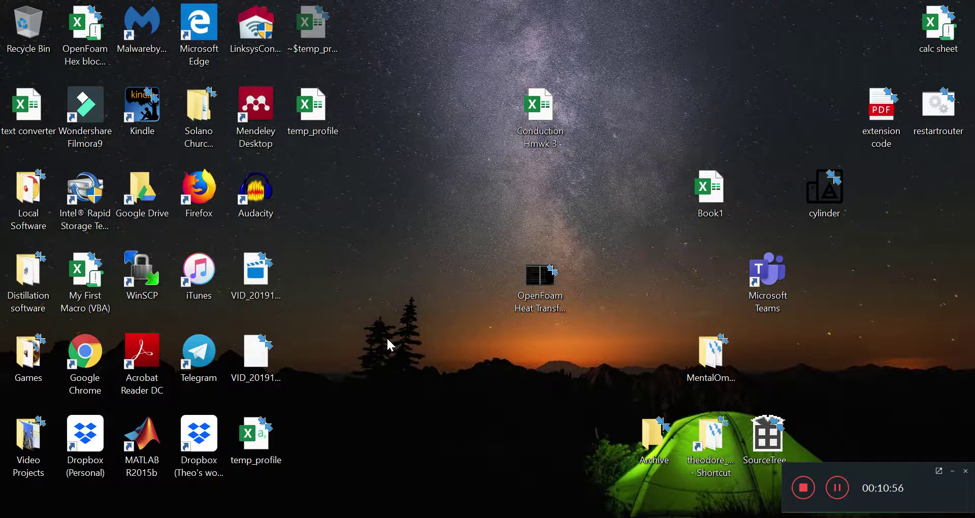
Open temp_profile from the desktop in Excel, then close Excel again
double_click(254, 449)
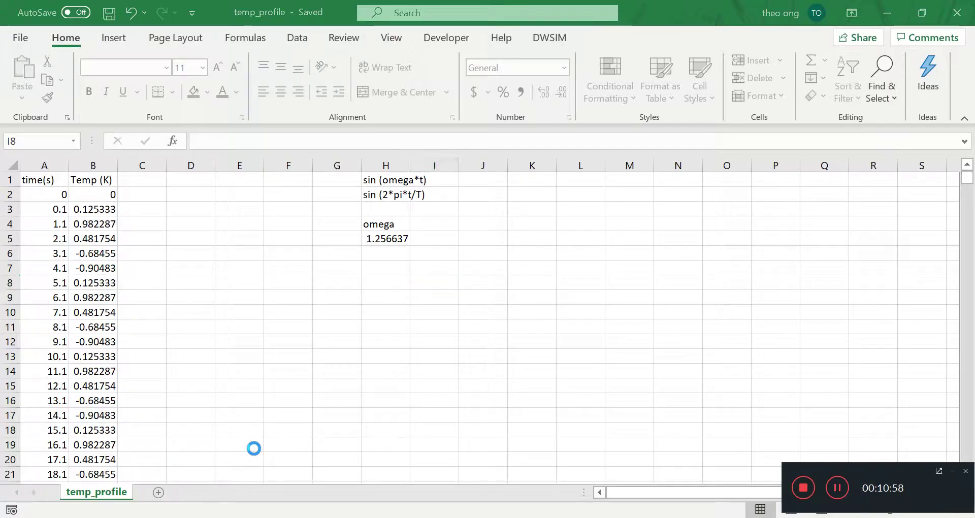
right_click(253, 449)
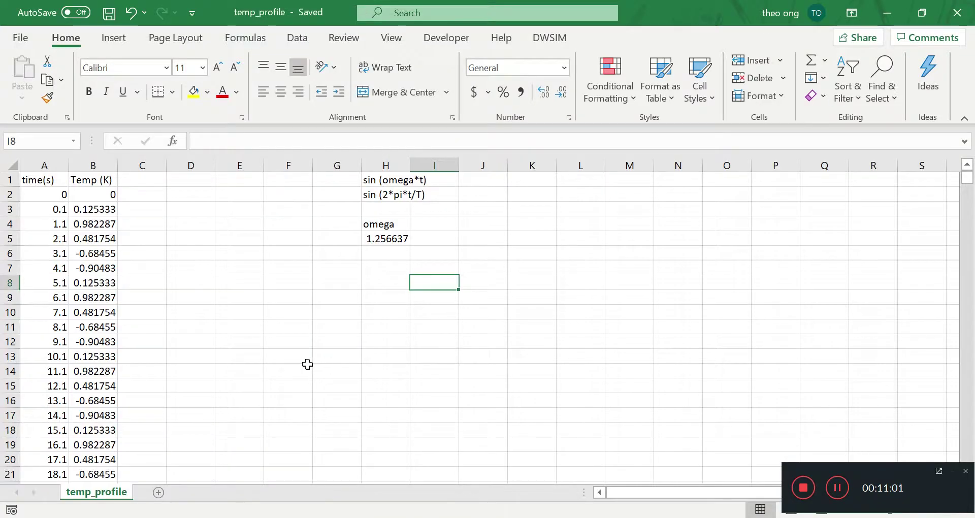
left_click(957, 13)
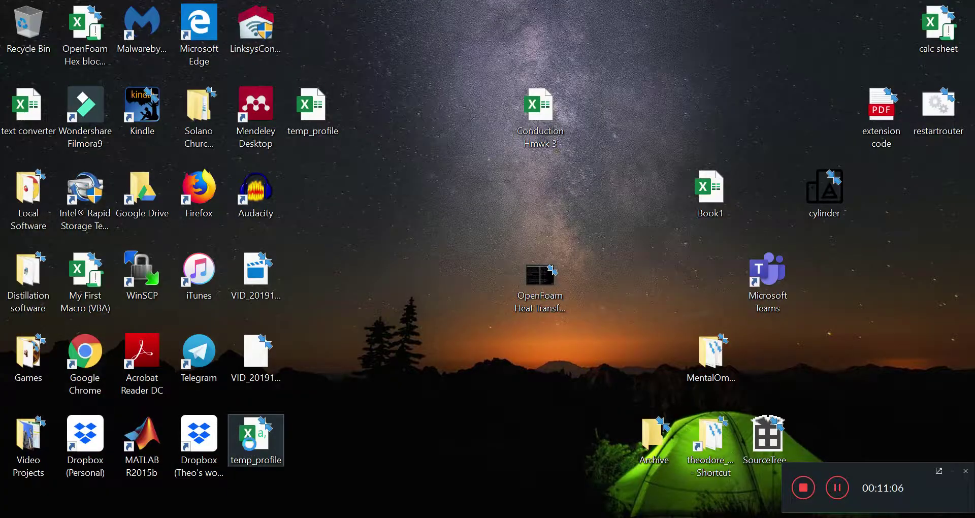
Confirm in Properties that temp_profile is a comma-separated values file, then reopen it in Excel
right_click(254, 441)
left_click(283, 431)
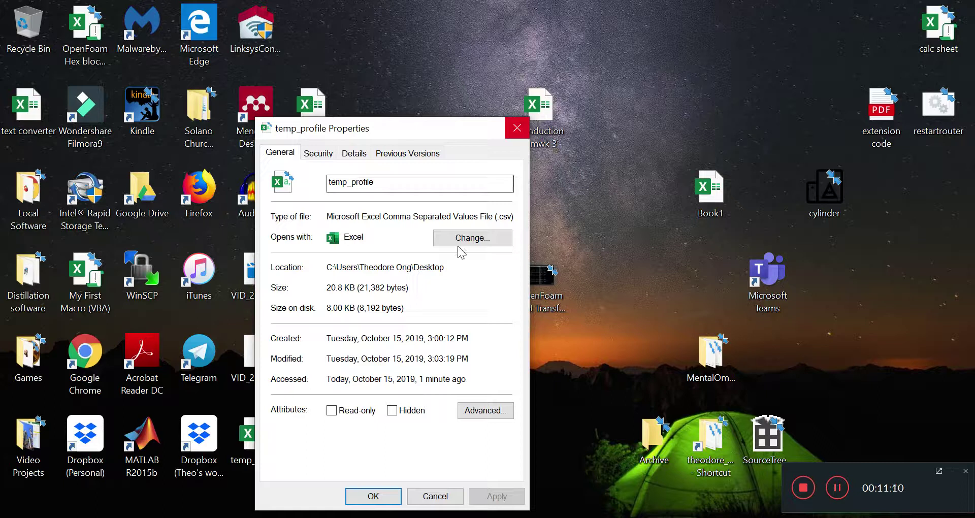
left_click(402, 214)
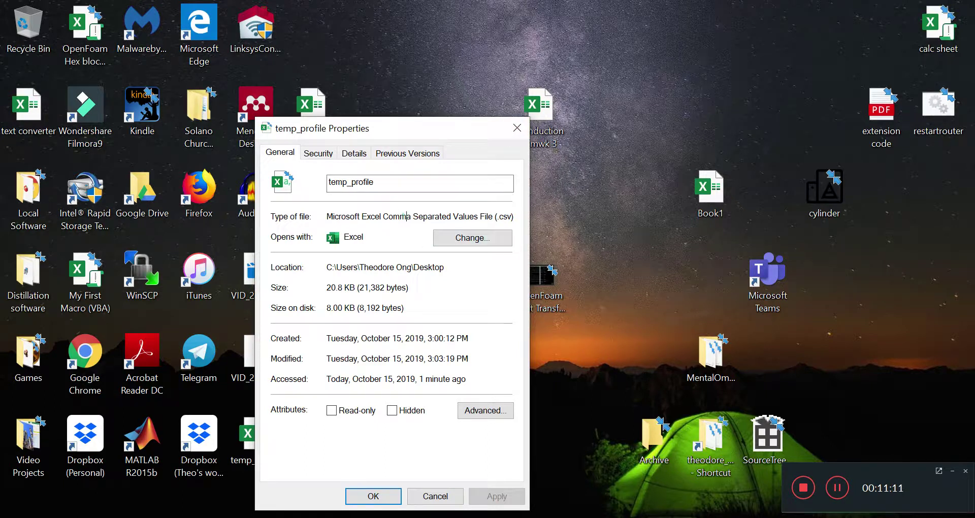
left_click(517, 128)
double_click(256, 441)
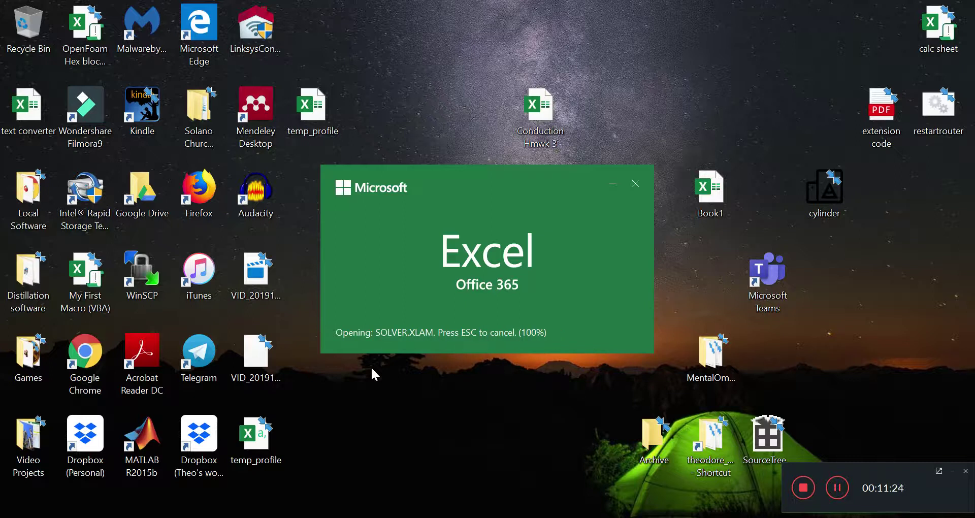
Replace column B's temperature formulas down to row 845 with plain values, and save
key("Down")
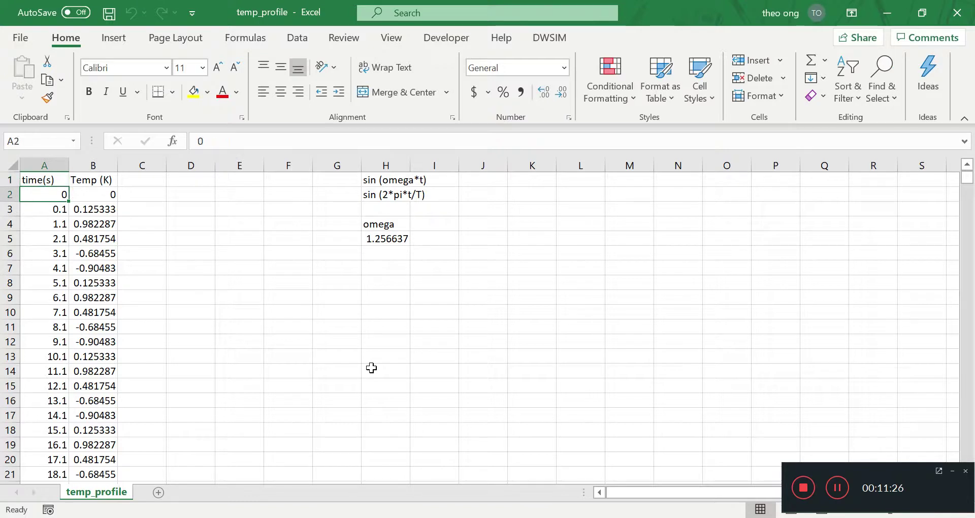
key("Right")
key("ctrl+shift+Down")
key("ctrl+c")
key("ctrl+Up")
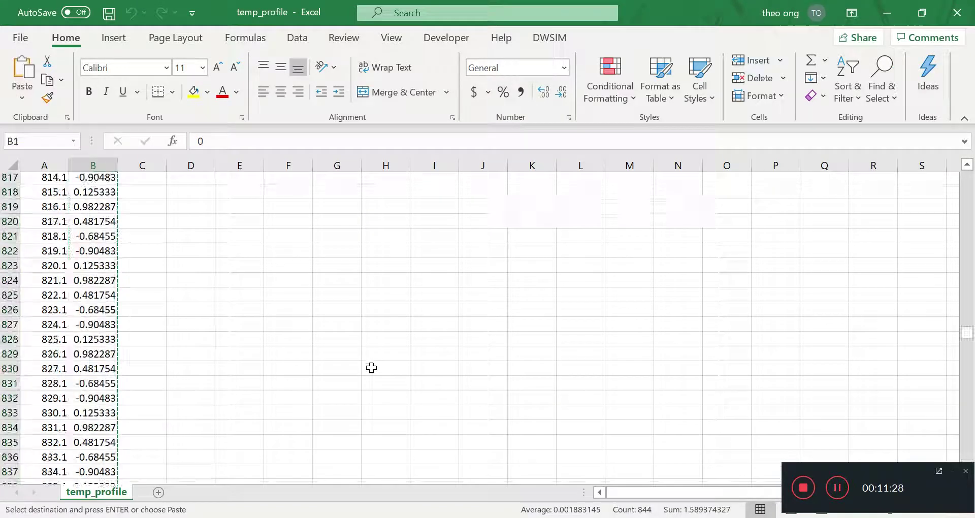
key("Down")
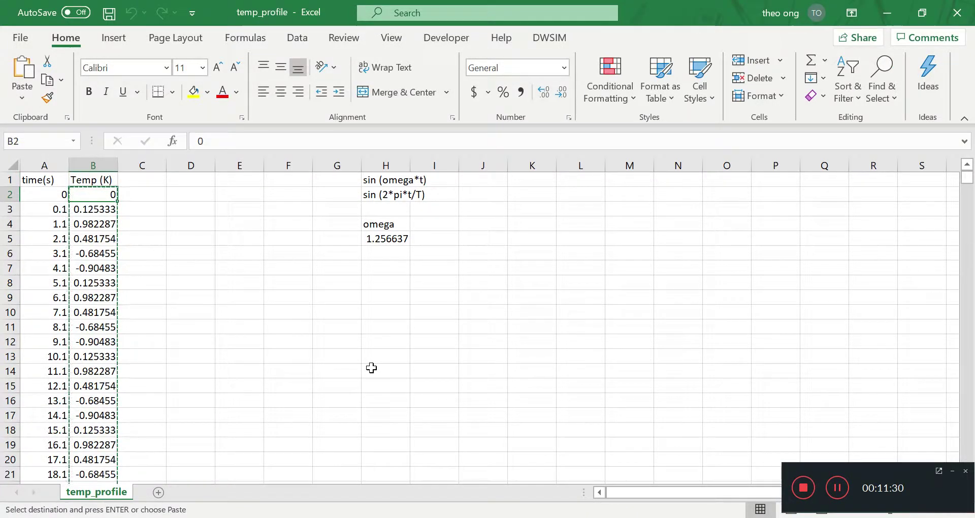
key("ctrl+v")
key("ctrl")
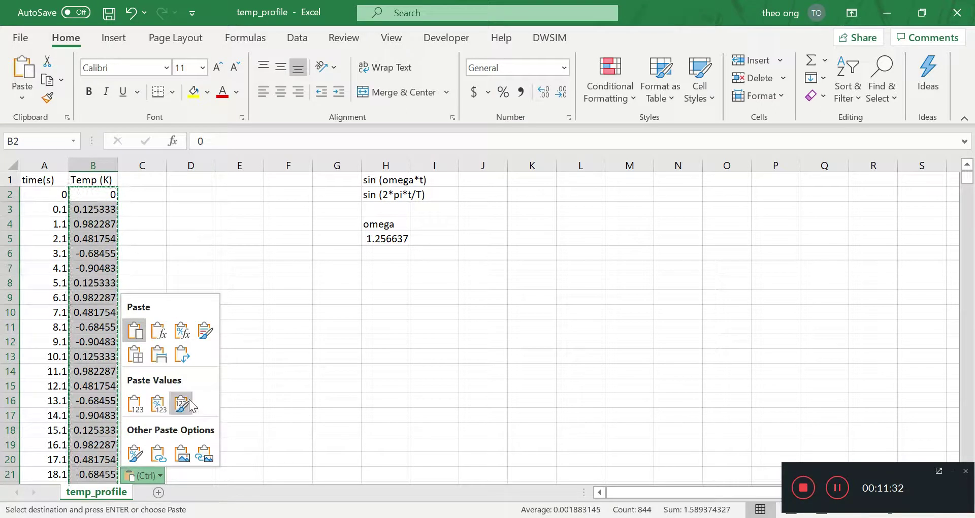
left_click(135, 405)
left_click(239, 253)
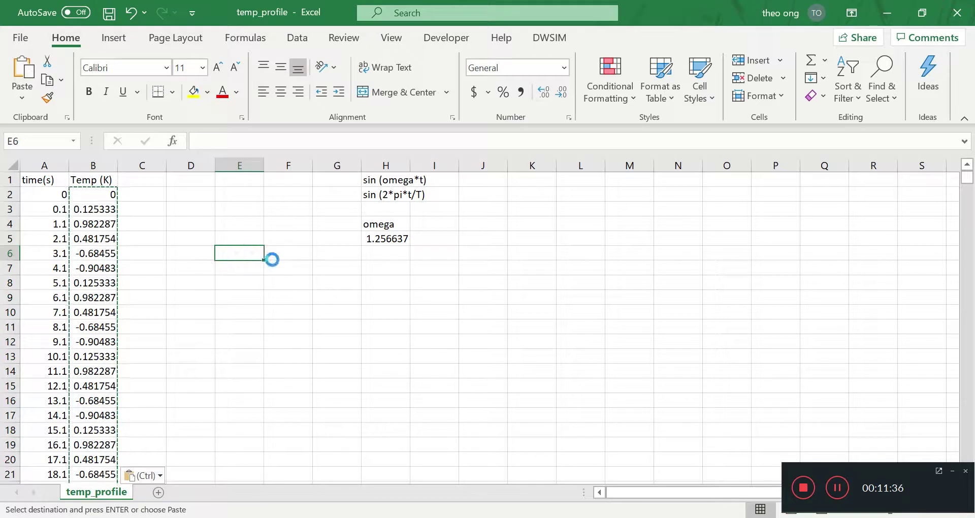
key("ctrl+s")
Delete the omega notes in H1:I7
left_click_drag(366, 267, 426, 157)
key("Delete")
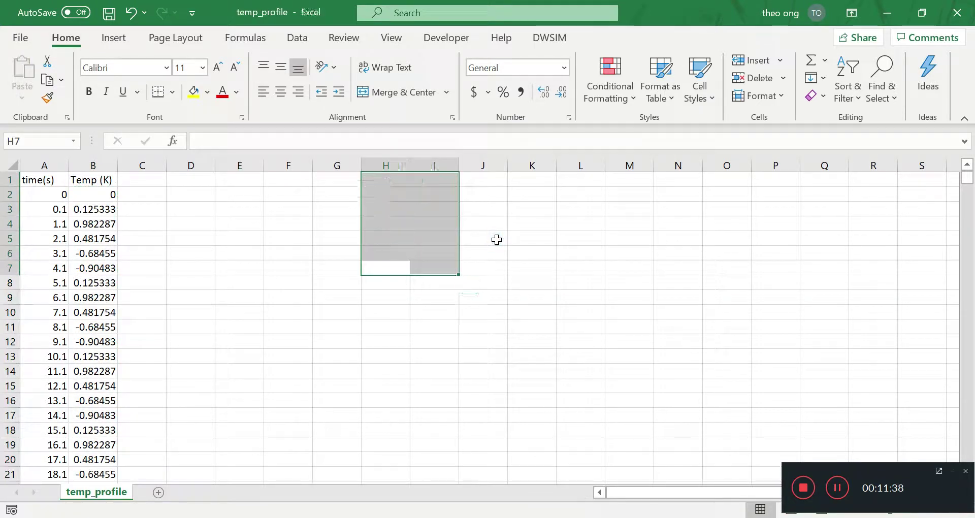
key("Return")
left_click(323, 294)
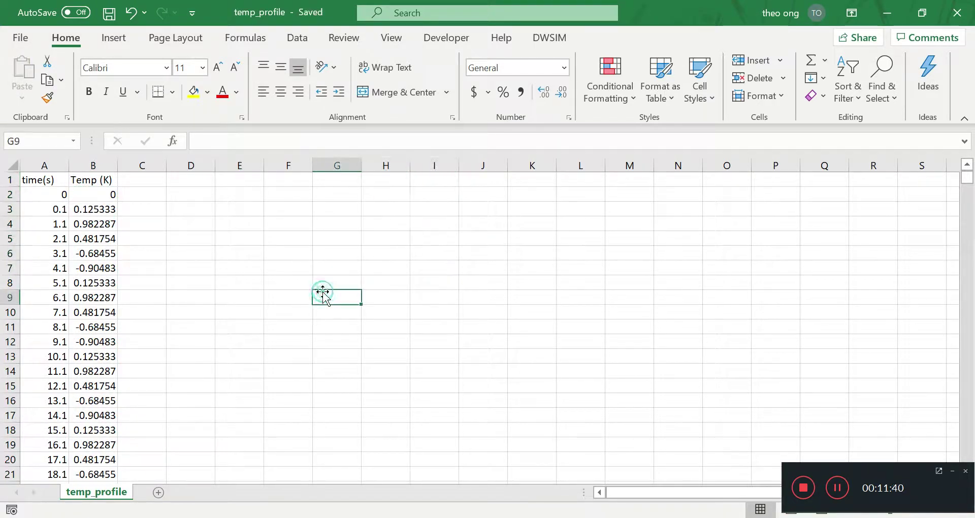
Select the time and Temp (K) data from A1 down to row 845
left_click(41, 182)
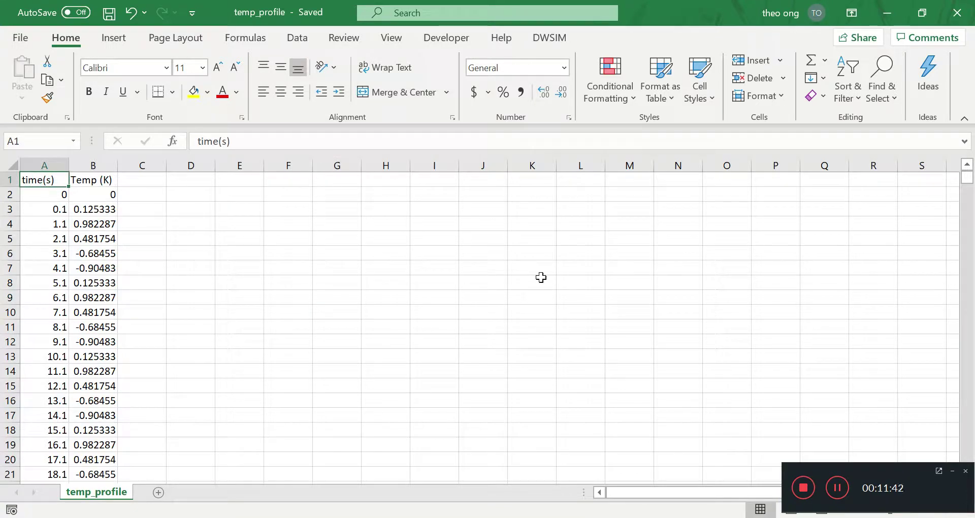
key("ctrl+shift+Right")
key("ctrl+shift+Down")
scroll(649, 311, "up", 20)
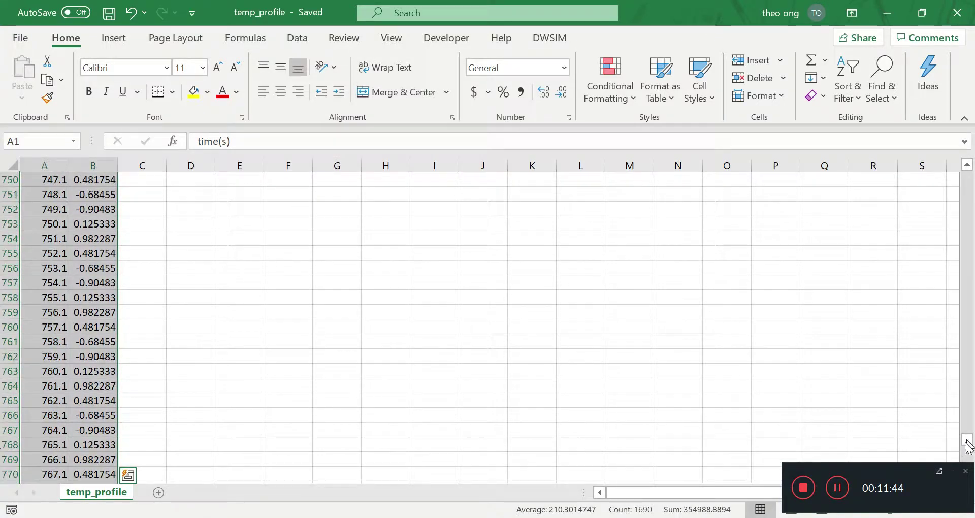
left_click_drag(966, 440, 966, 175)
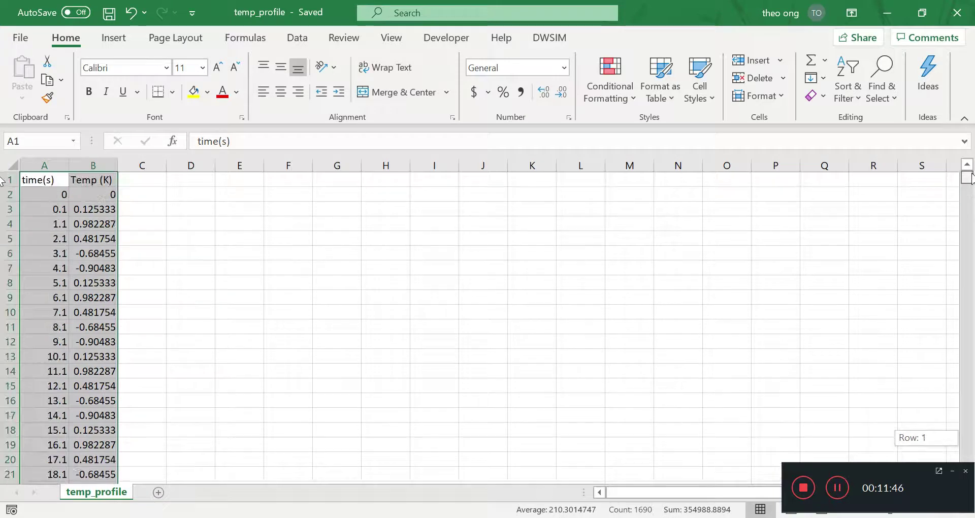
Insert a Scatter with Smooth Lines chart of all the temperature data and widen it
left_click(114, 37)
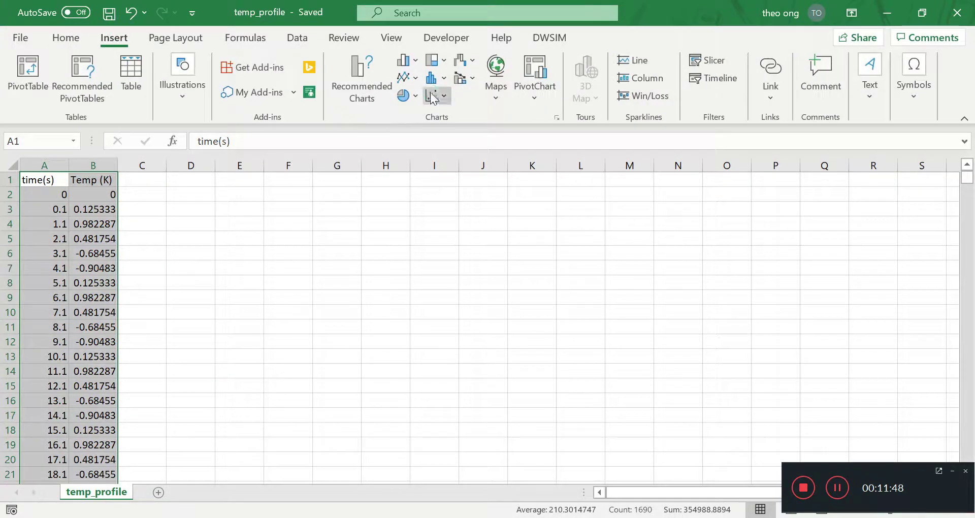
left_click(436, 95)
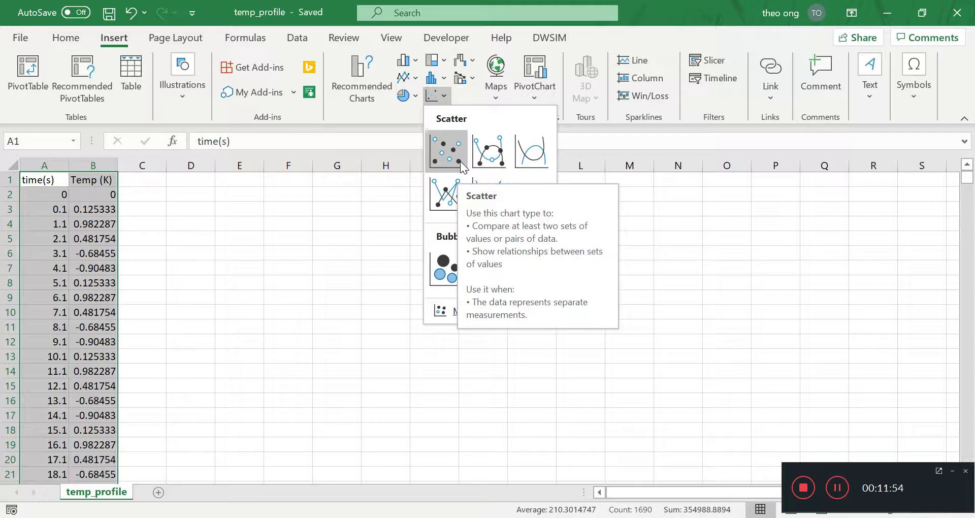
left_click(530, 153)
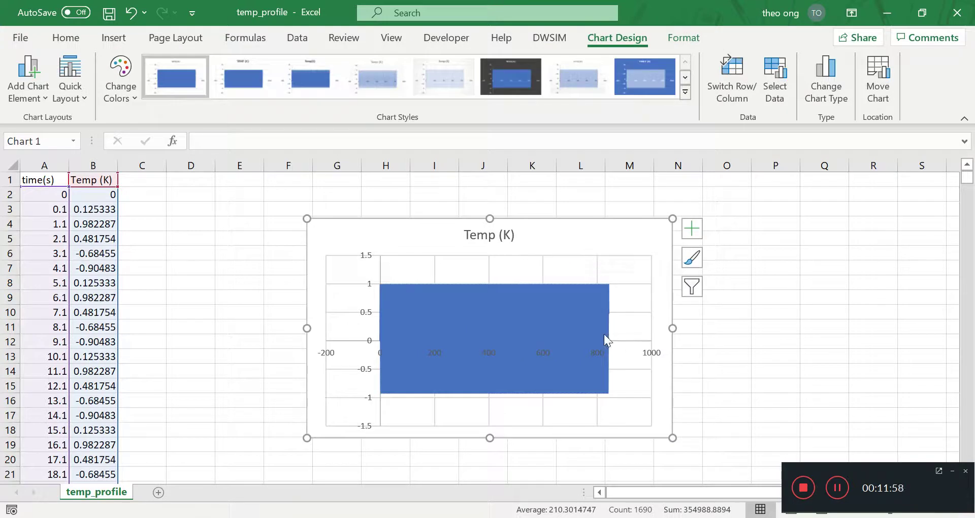
left_click_drag(673, 325, 835, 325)
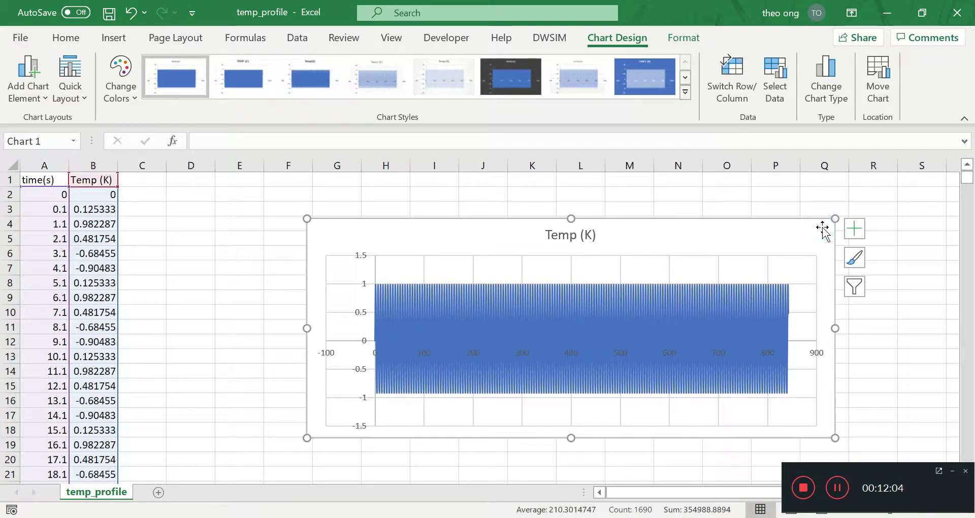
Delete the chart, select B2, and minimise Excel to the desktop
key("Delete")
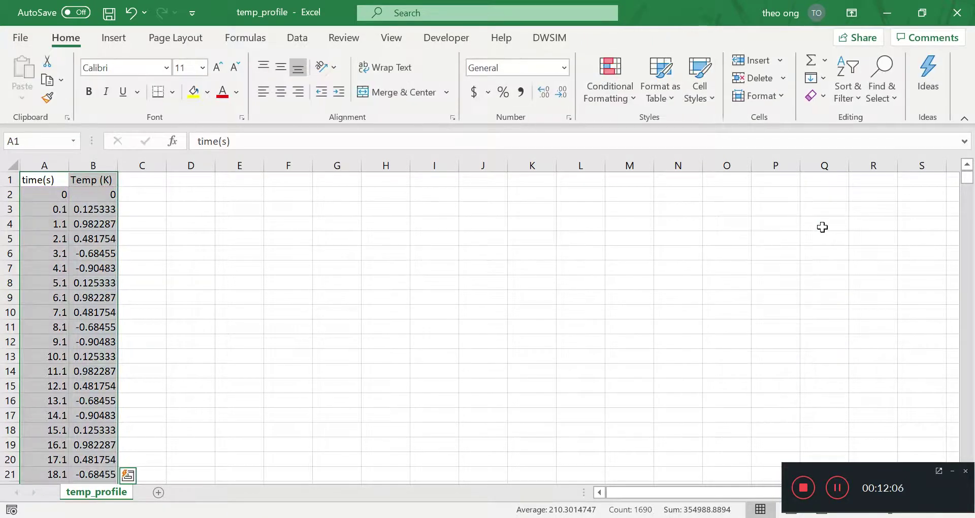
left_click(502, 265)
left_click(108, 194)
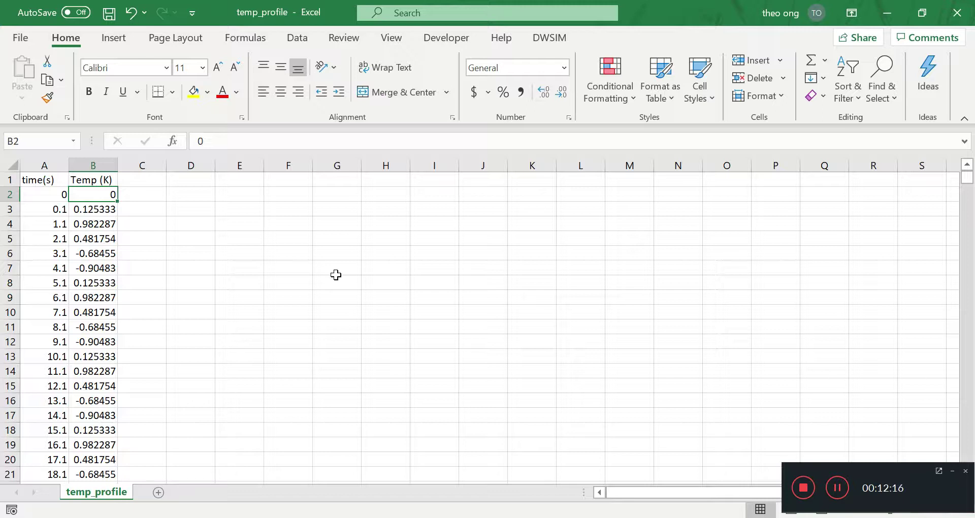
left_click(887, 12)
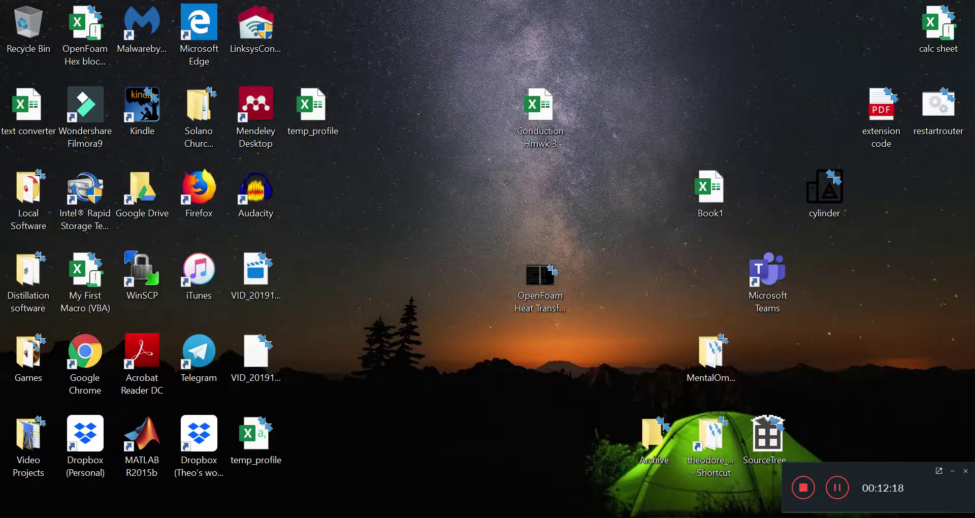
Close the sheet saving it as CSV UTF-8 over temp_profile.csv, then reopen temp_profile
left_click(451, 514)
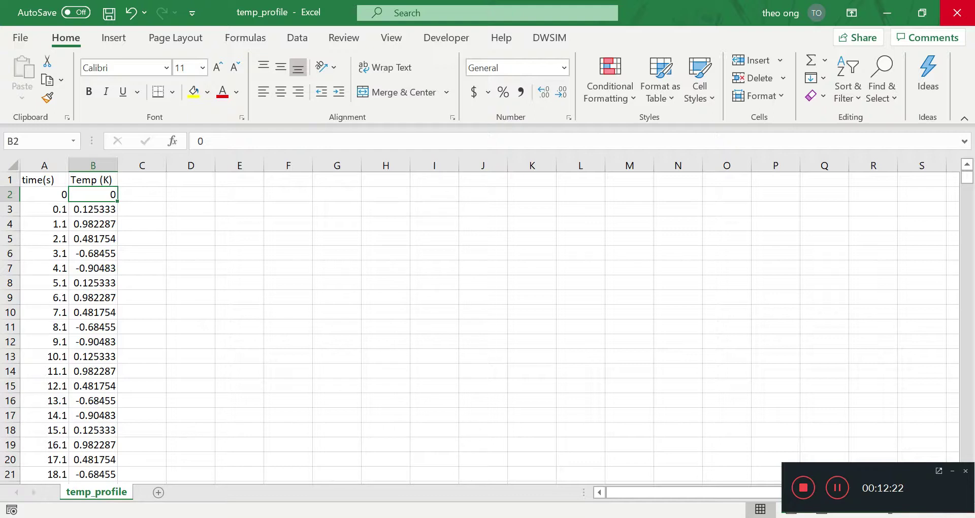
key("alt+F4")
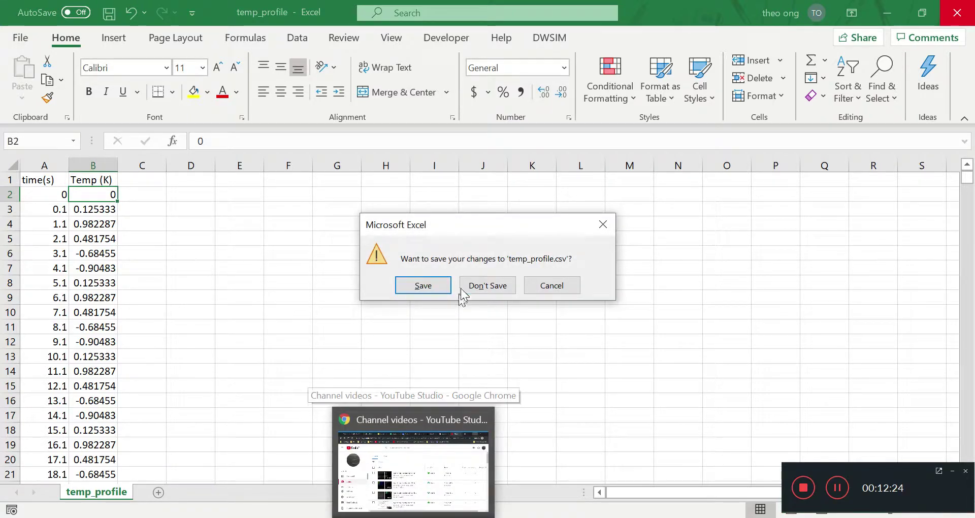
left_click(437, 283)
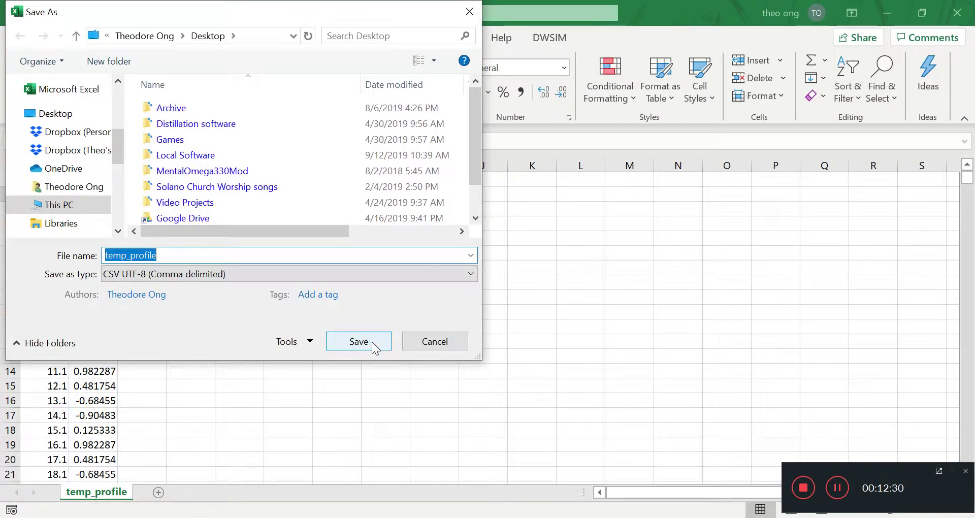
left_click(358, 341)
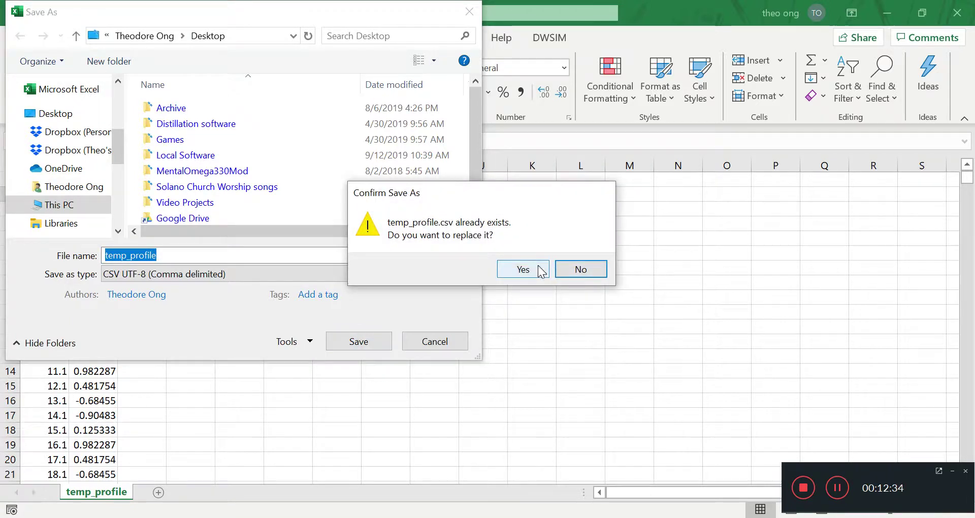
left_click(539, 267)
key("super+d")
double_click(325, 128)
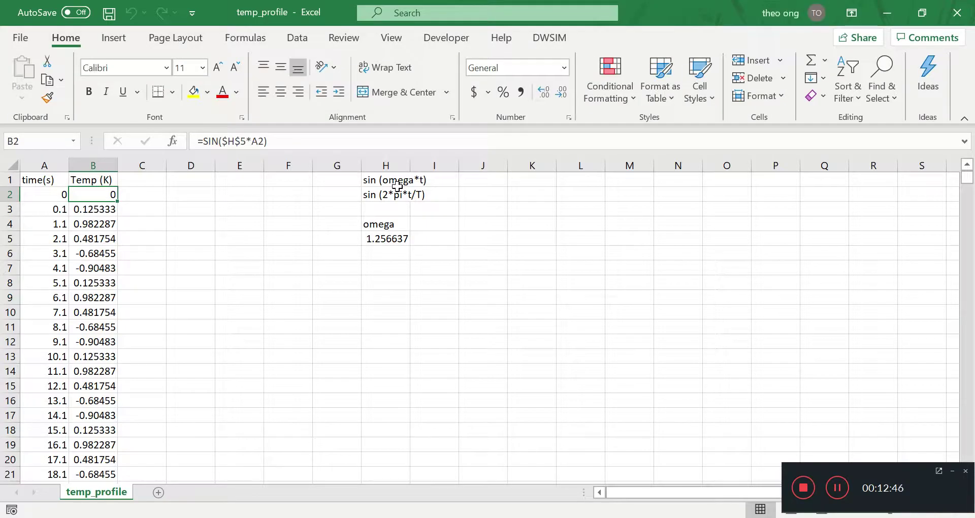
Change B2's formula to =100*SIN($H$5*A2)+500
left_click(202, 141)
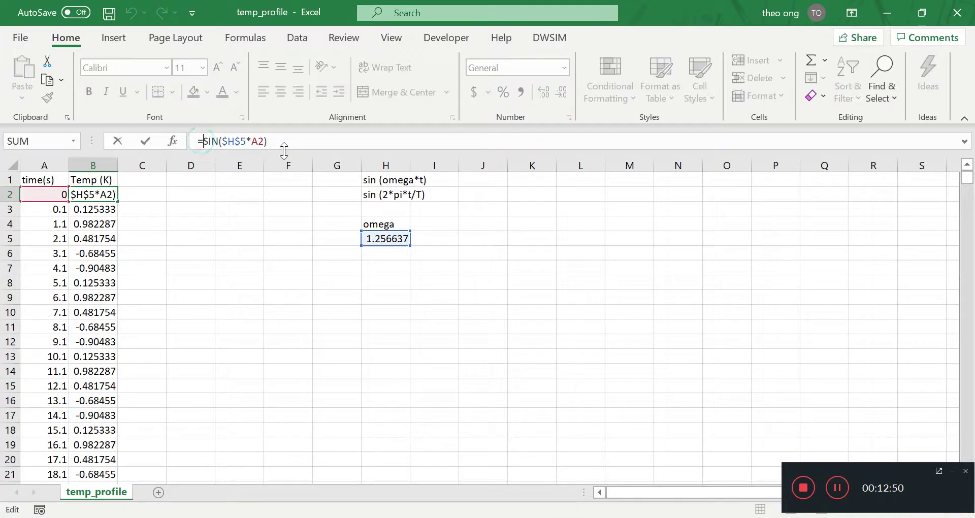
type("100*")
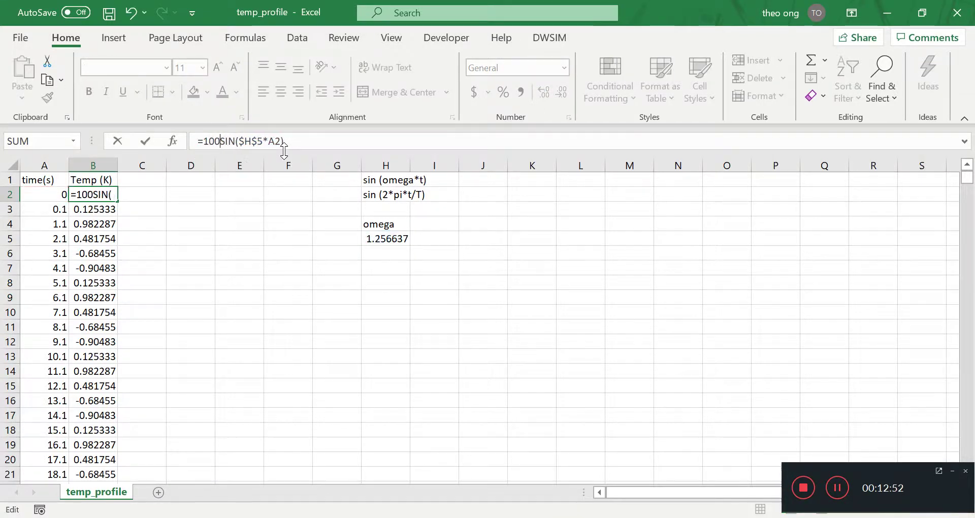
key("Right")
key("Right")
key("Right")
key("Right")
key("Right")
key("Right")
key("Right")
key("Right")
key("Right")
key("Right")
key("Right")
key("Right")
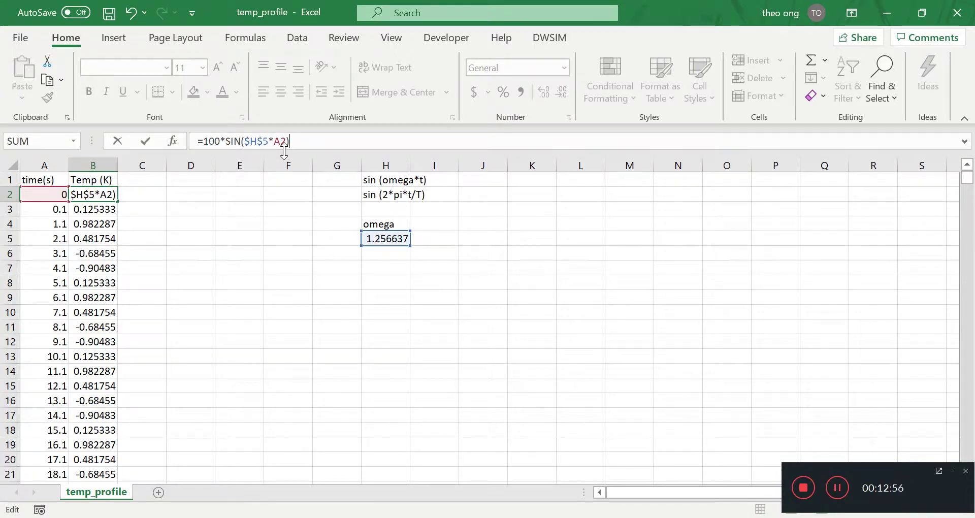
type("+500")
key("Return")
key("ctrl+s")
Fill the new formula down column B, save, and select the time and Temp header rows A1:B15
left_click(112, 189)
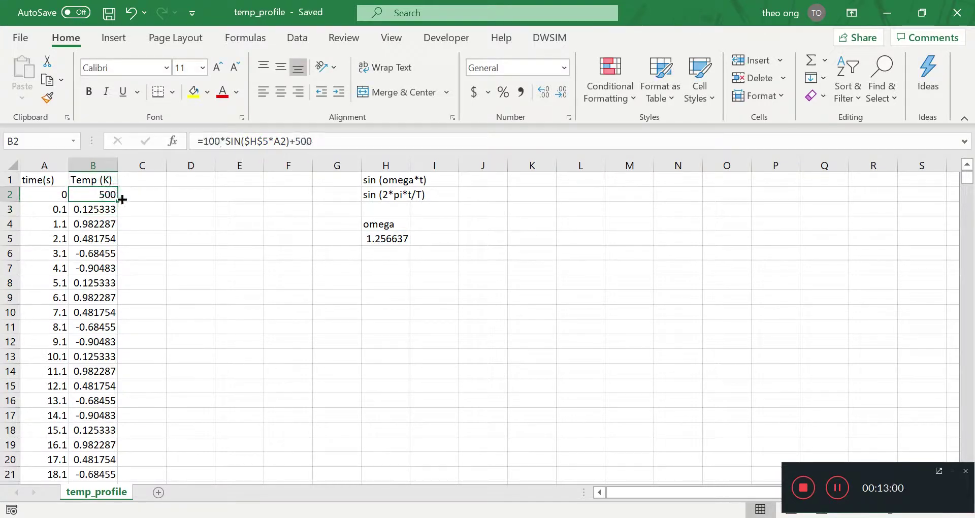
double_click(122, 199)
left_click(197, 194)
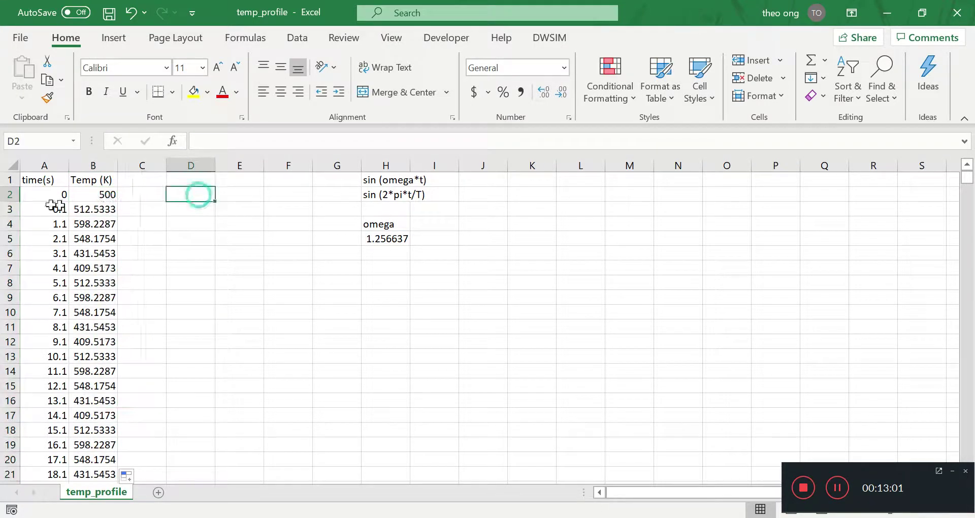
key("ctrl+s")
left_click(51, 179)
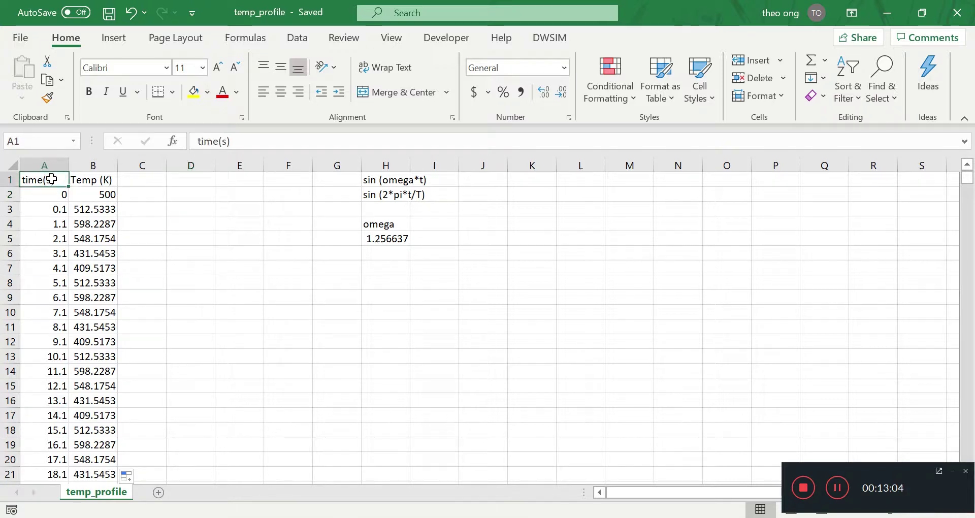
key("shift+Down")
key("shift+Down")
key("shift+Down")
key("shift+Down")
key("shift+Down")
key("shift+Down")
key("shift+Down")
key("shift+Down")
key("shift+Down")
key("shift+Down")
key("shift+Down")
key("shift+Down")
key("shift+Down")
key("shift+Down")
key("shift+Right")
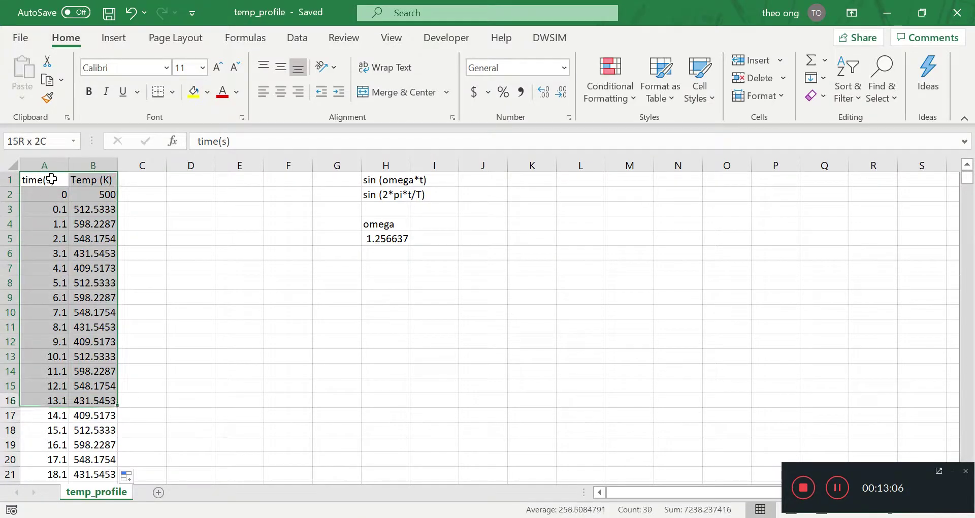
Preview the first rows as a Scatter with Smooth Lines chart, then delete it
left_click(113, 38)
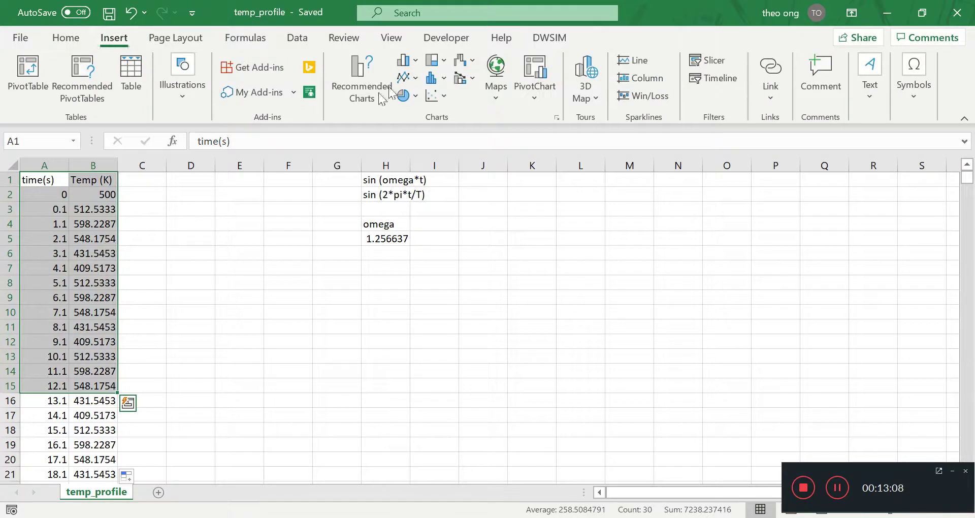
left_click(437, 97)
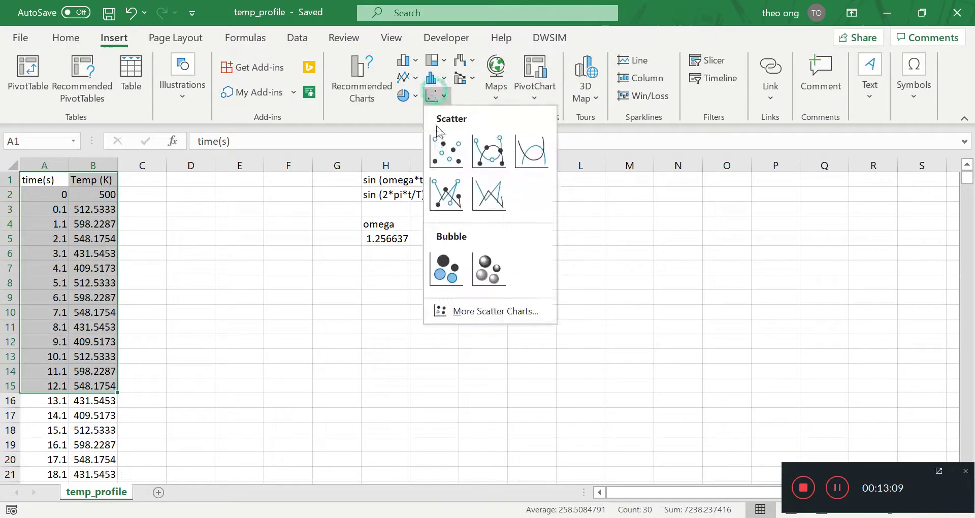
left_click(530, 150)
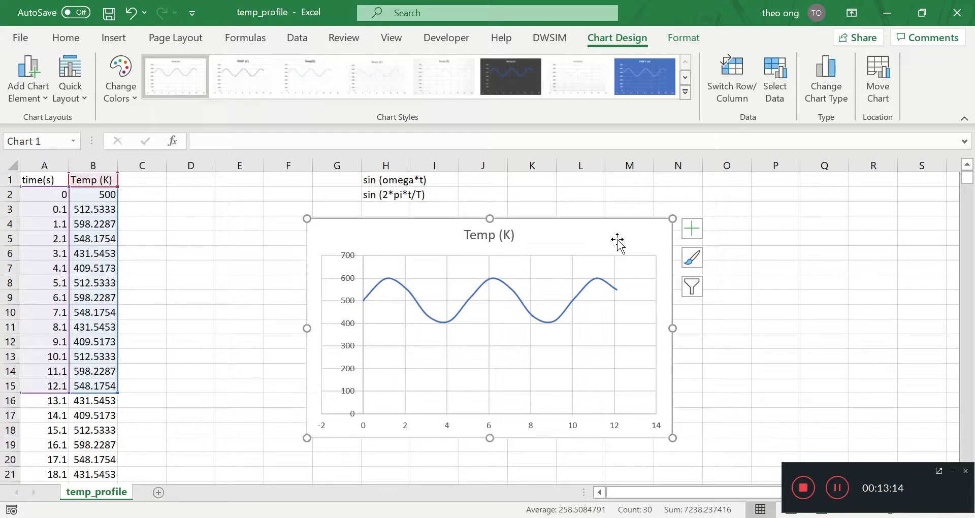
key("Delete")
left_click(245, 315)
Copy A2:B845, minimise Excel, and open temp_profile from the desktop
left_click_drag(49, 194, 93, 194)
key("ctrl+shift+Down")
key("ctrl+c")
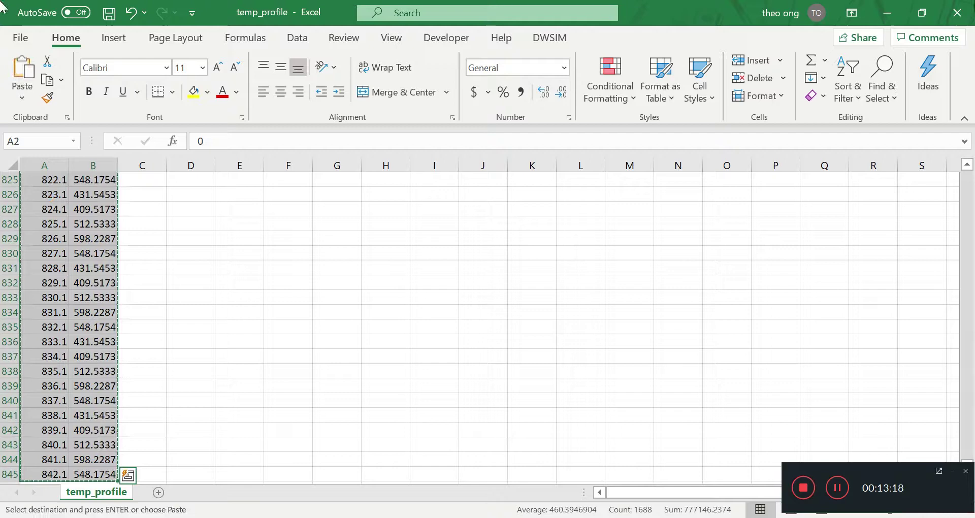
left_click(889, 14)
double_click(249, 441)
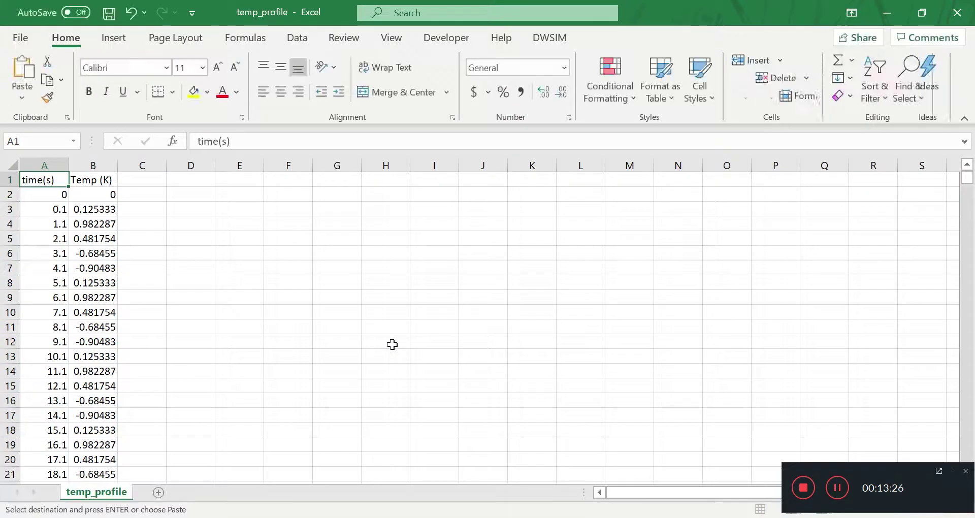
Paste the copied time and temperature block at A2 as values and save
key("Down")
key("ctrl+v")
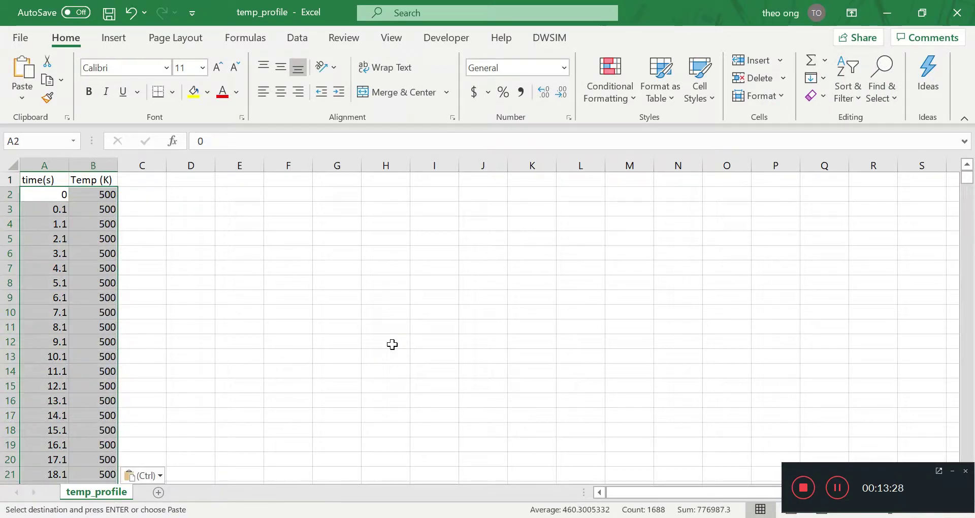
key("ctrl")
key("ctrl+s")
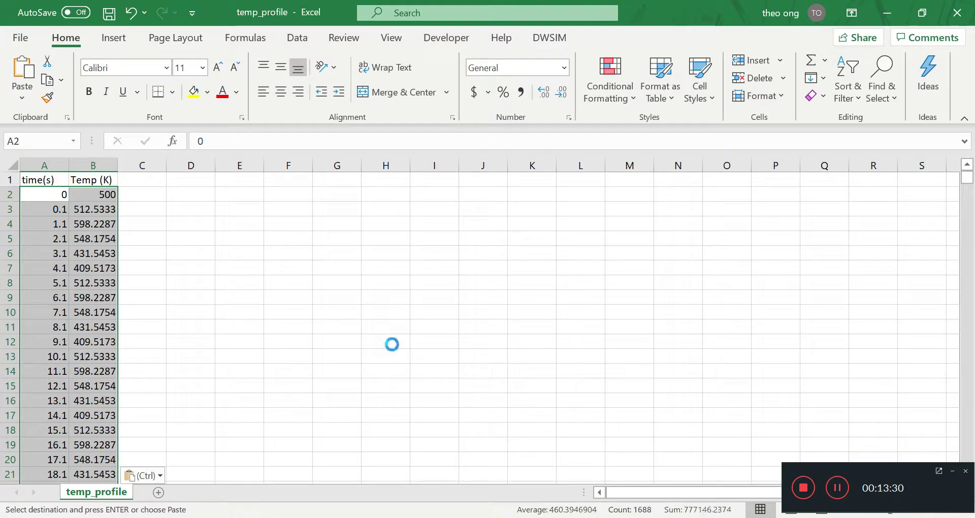
left_click(346, 237)
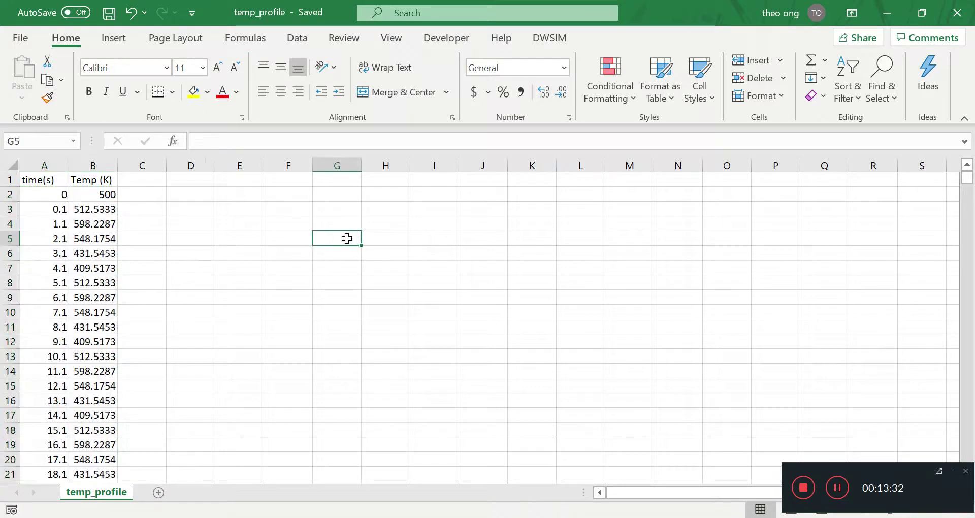
Check the pasted time and temperature values further down, then close the workbook saving changes
scroll(64, 329, "down", 7)
scroll(65, 330, "down", 20)
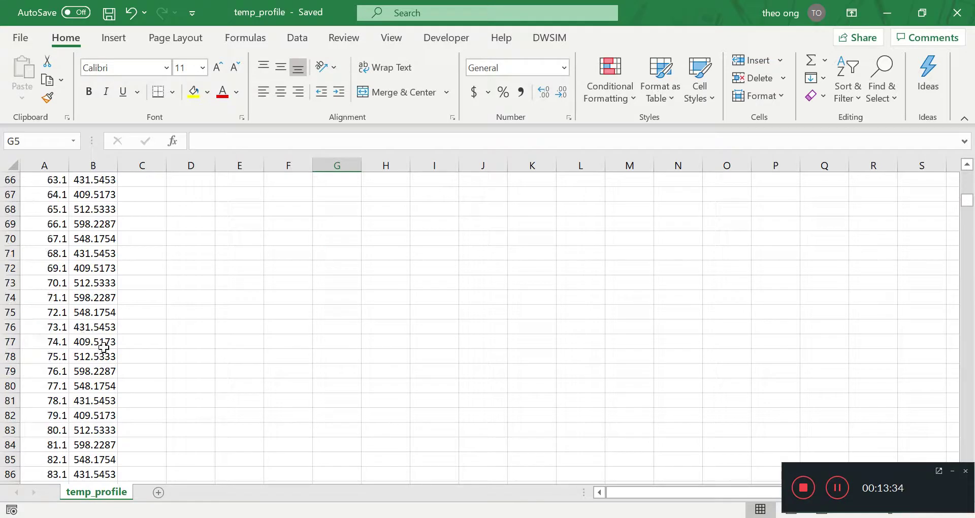
left_click(103, 342)
key("Left")
key("Down")
key("Down")
key("Down")
key("Down")
key("Down")
key("Down")
key("Down")
key("Down")
key("Down")
key("Down")
key("Down")
key("Down")
key("Down")
key("Down")
key("Down")
key("Down")
key("Down")
key("Down")
key("Down")
key("Down")
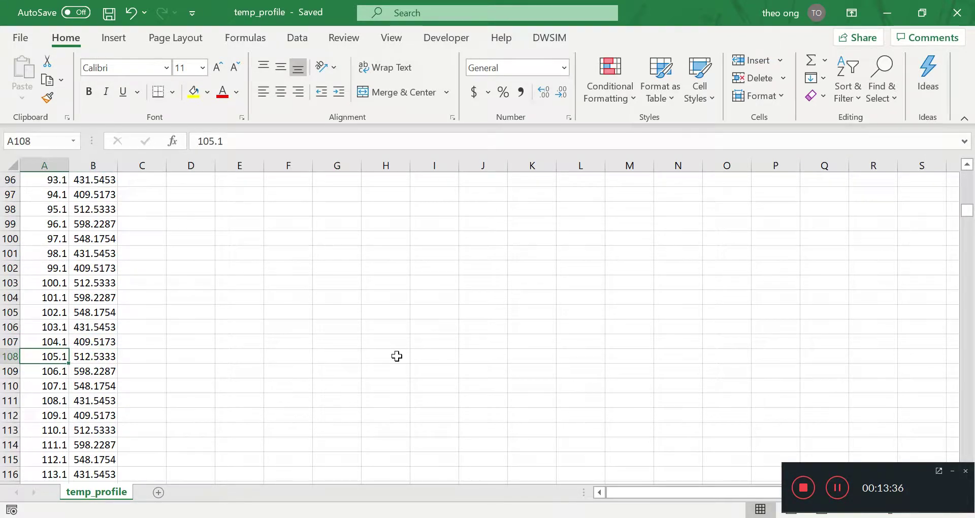
key("Down")
key("Down")
key("Down")
key("Down")
key("Down")
key("Down")
key("Down")
key("Down")
key("Down")
key("Down")
key("Down")
key("Down")
key("Down")
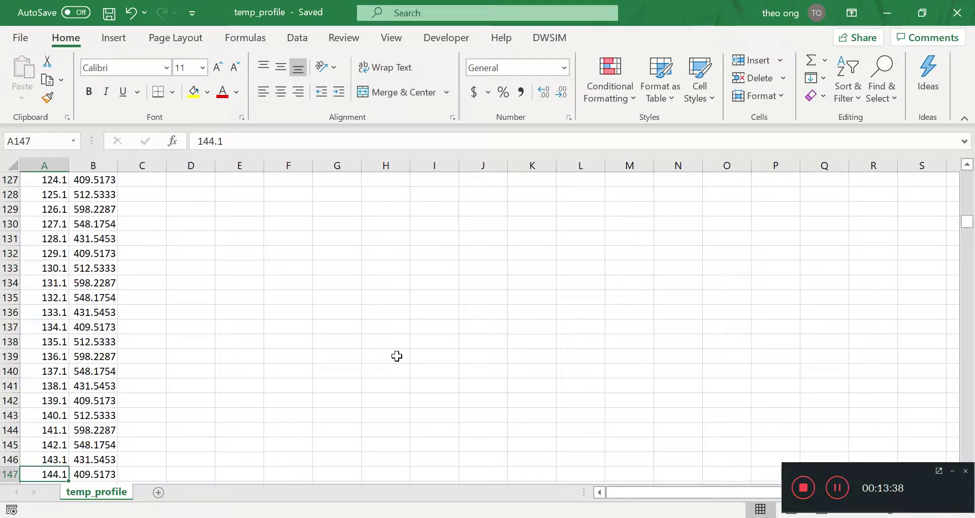
key("Right")
key("Down")
key("Down")
key("Down")
key("Down")
key("Down")
key("Down")
key("Down")
key("Down")
key("Down")
key("Down")
key("Down")
key("Down")
key("Down")
key("Down")
key("Down")
key("Down")
key("Down")
key("Down")
key("Down")
key("Down")
key("Down")
key("Down")
key("Down")
key("Down")
key("Down")
key("Down")
key("Down")
key("Down")
key("Down")
key("Down")
key("Down")
key("Down")
key("Down")
key("Down")
key("Down")
key("Down")
key("Down")
key("Down")
key("Down")
key("Down")
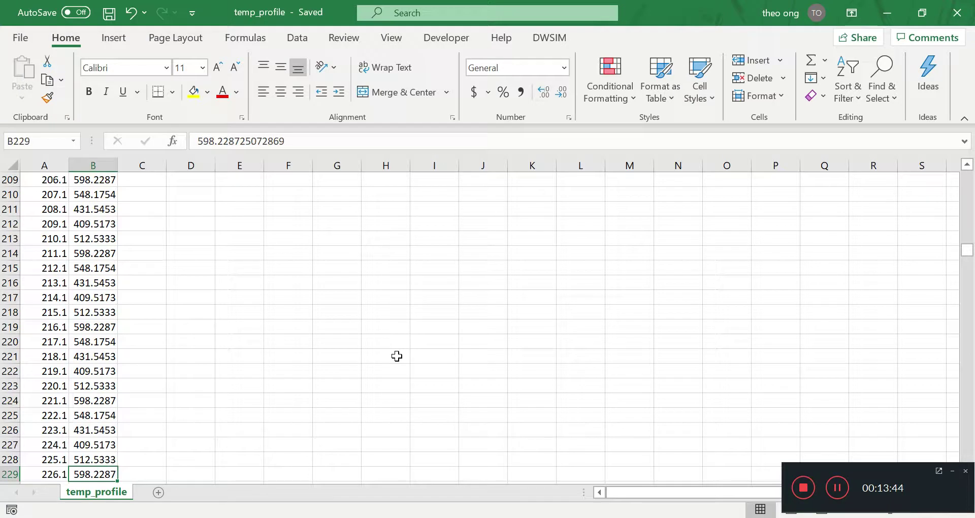
left_click(115, 326)
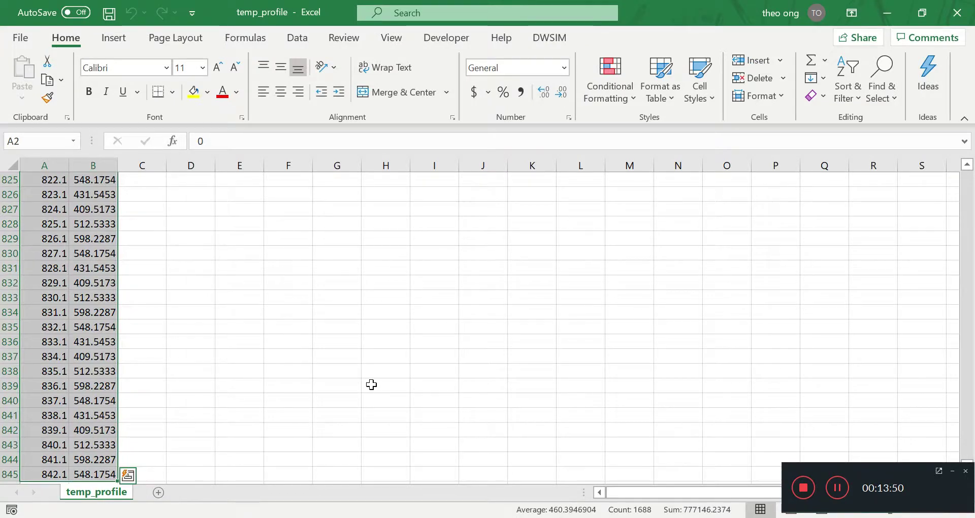
left_click(957, 12)
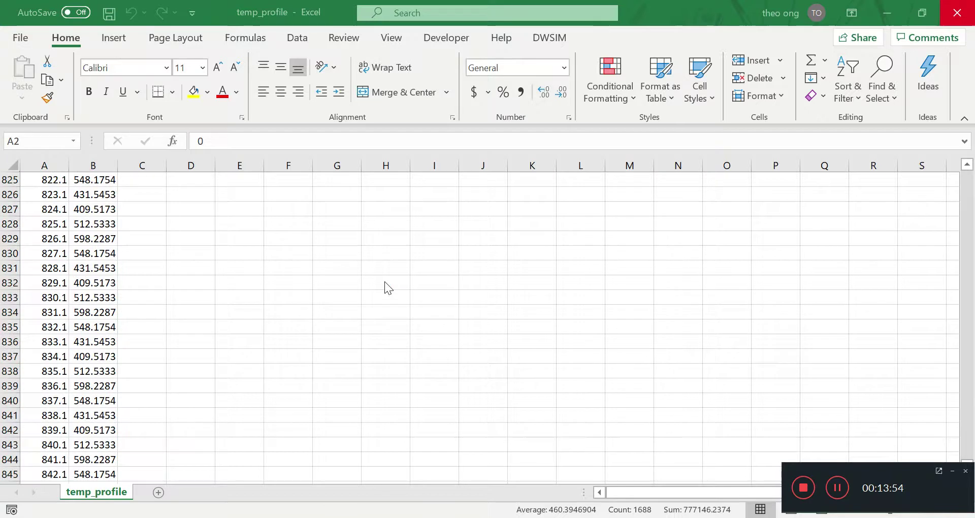
left_click(439, 287)
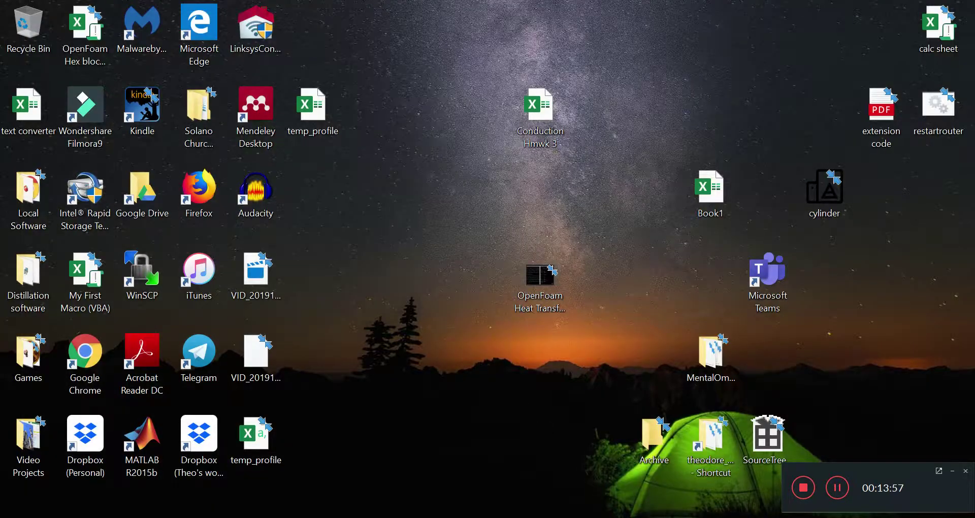
Quit the vi solver log, list the case folder, then enter and list the constant folder
left_click(541, 496)
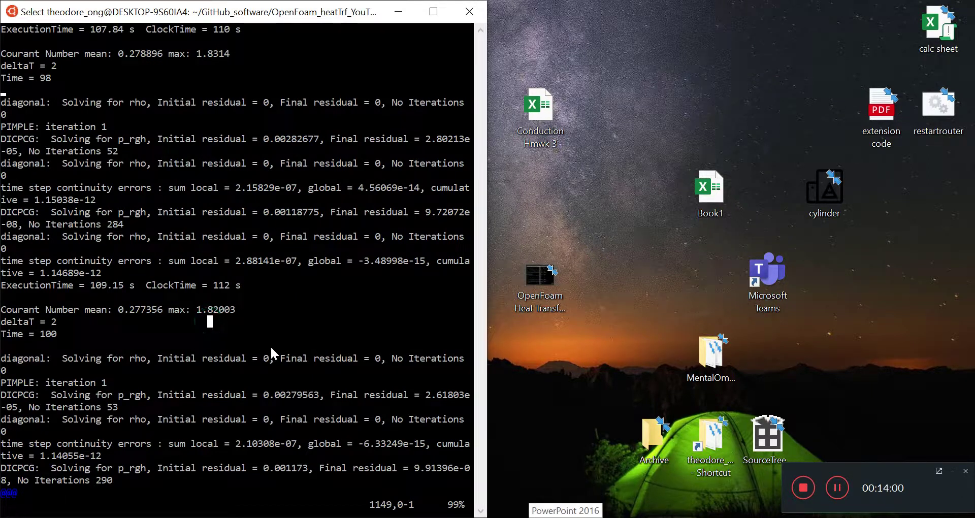
key("Escape")
type(":q")
key("Return")
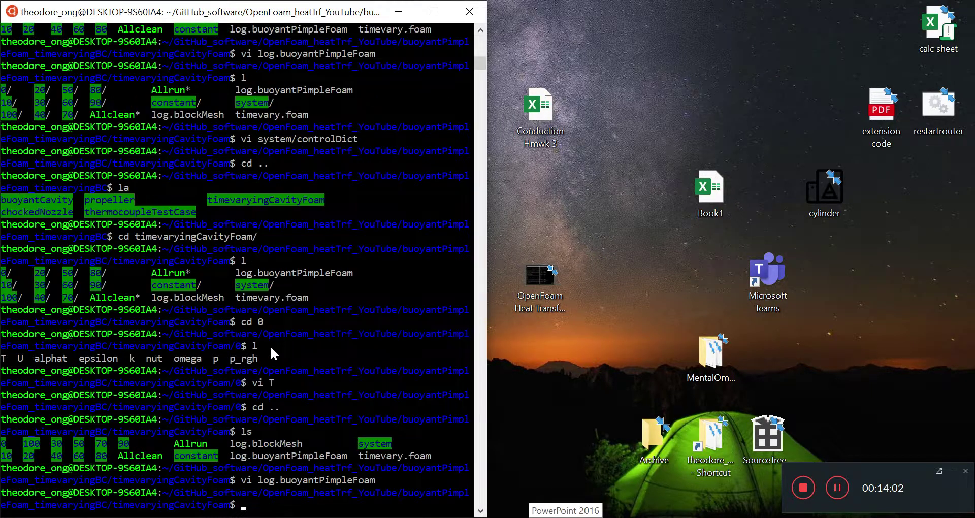
type("l")
key("Return")
type("cd constan")
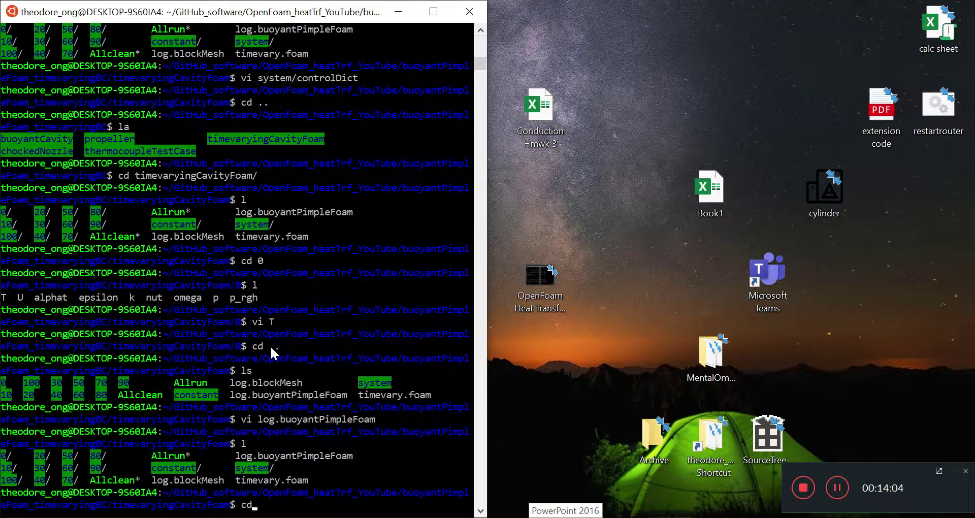
type("t")
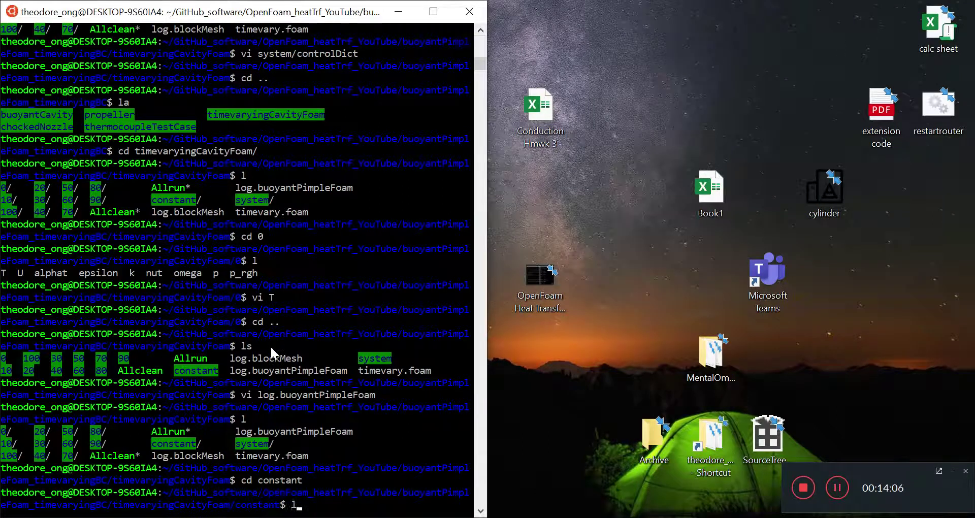
key("Return")
type("ls")
key("Return")
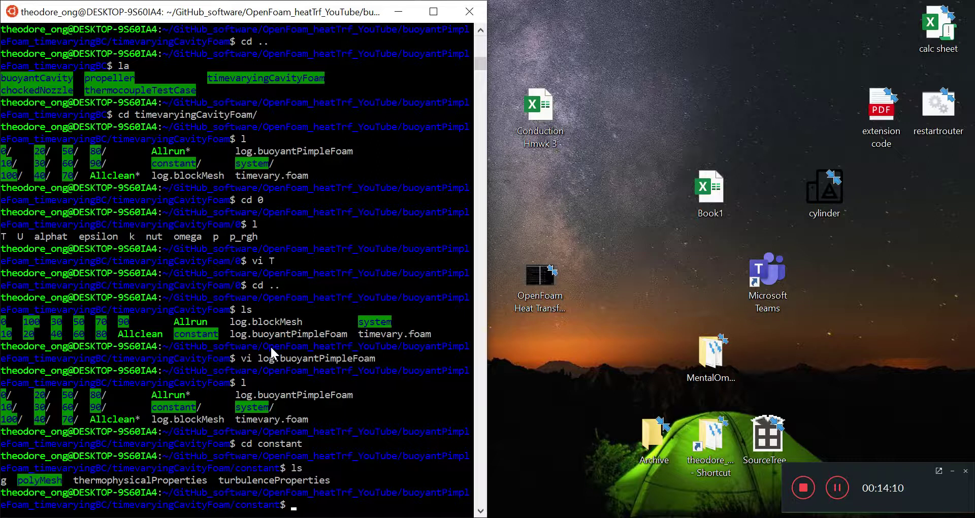
In the second terminal, quit vi and move into the Windows C drive at /mnt/c
left_click(574, 451)
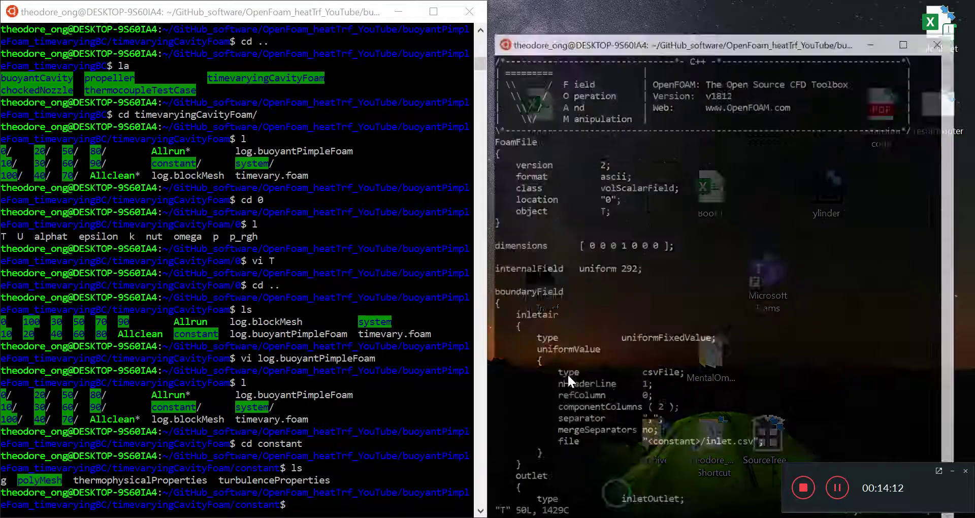
type(":q")
key("Return")
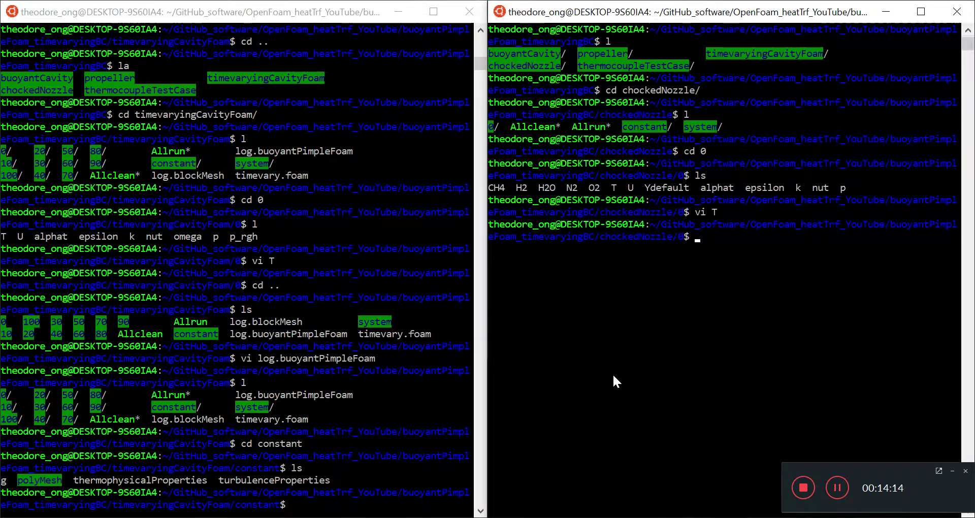
type("cd mnt/c")
key("Return")
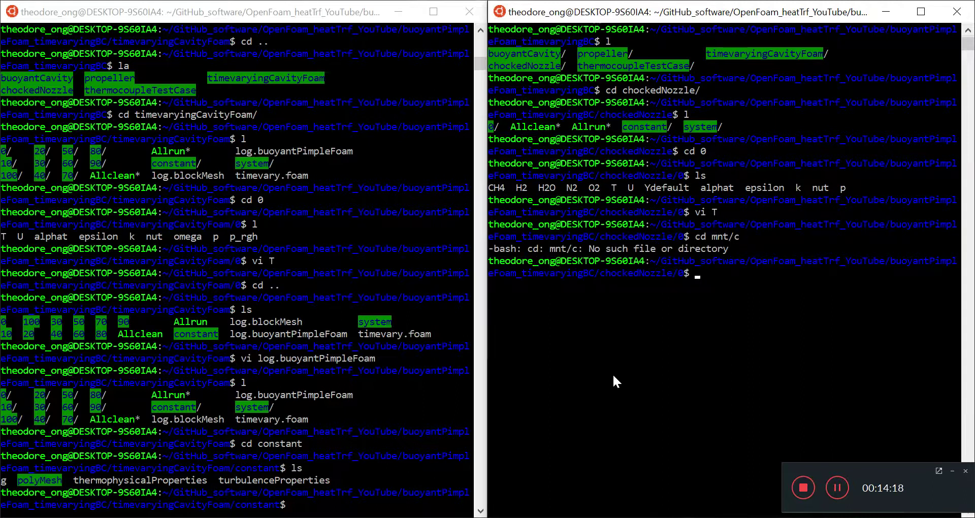
type("cd /mnt/c")
key("Return")
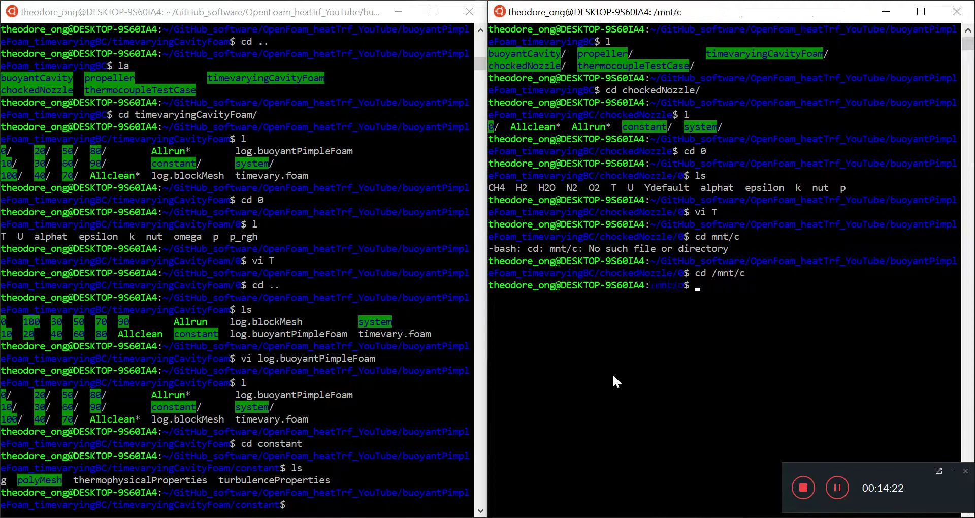
type("ls")
key("Return")
Enter the Users folder, list the user folders, and clear the screen
type("cd ")
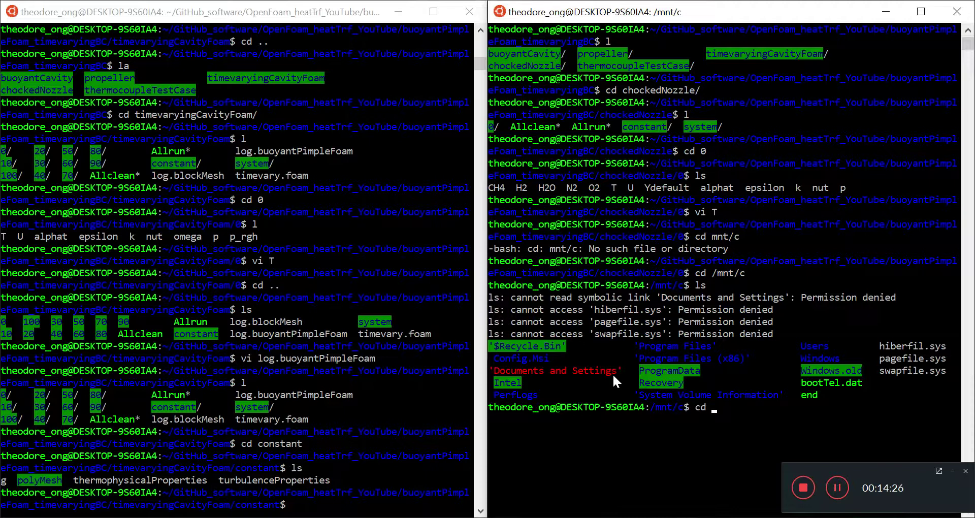
type("Users/")
key("Return")
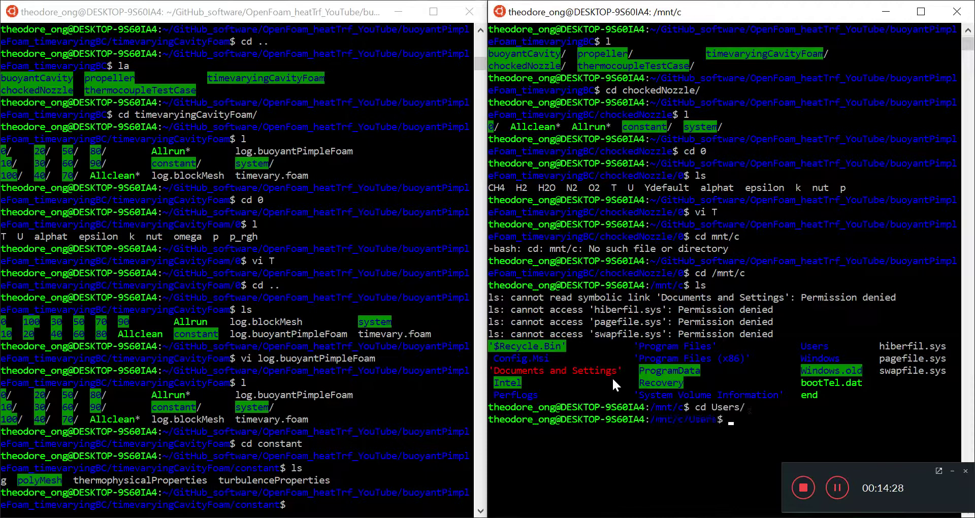
type("ls")
key("Return")
type("clear")
key("Return")
Enter the Windows user's home folder and then its Desktop folder
type("cd 'Theodore Ong'/")
key("Tab")
key("Return")
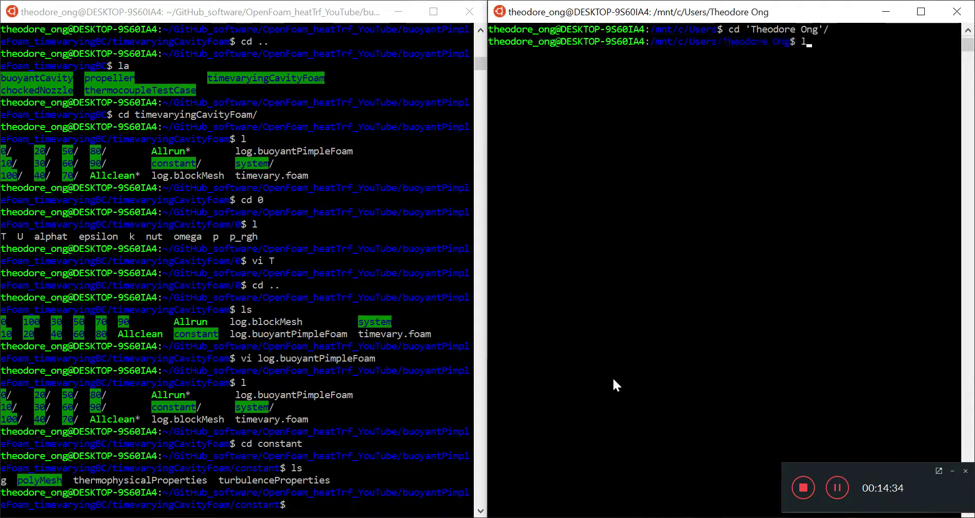
type("l")
key("Return")
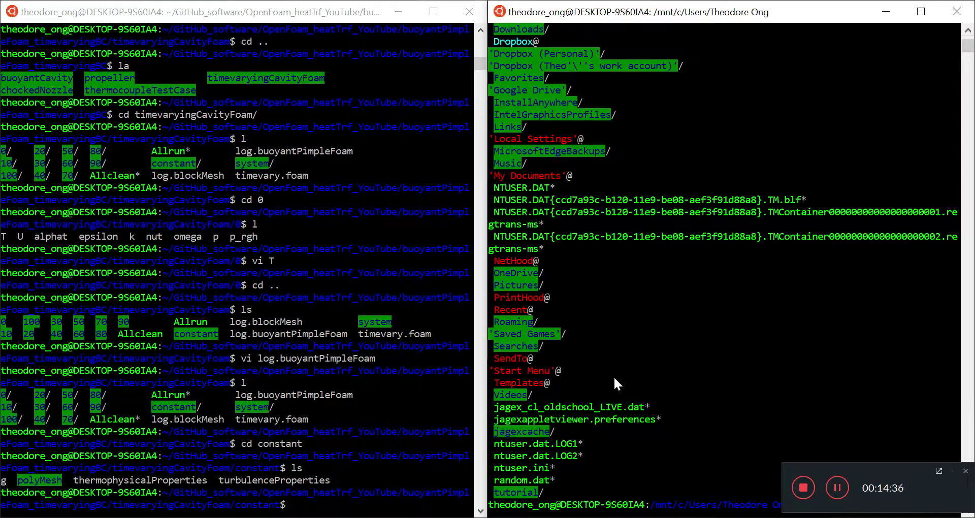
scroll(613, 374, "up", 7)
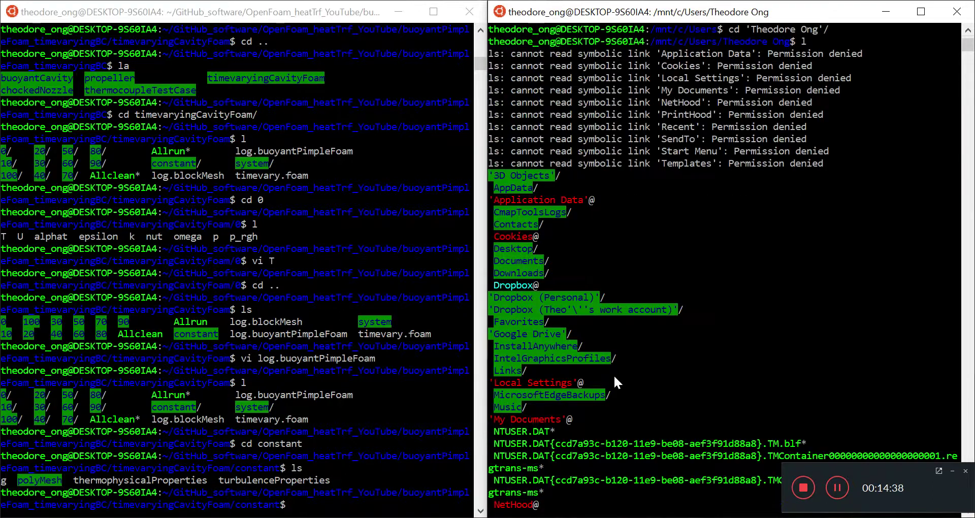
scroll(616, 376, "down", 7)
type("cd Desktop")
key("Return")
List the Desktop files and select the temp_profile.csv file name
key("ctrl+l")
type("l")
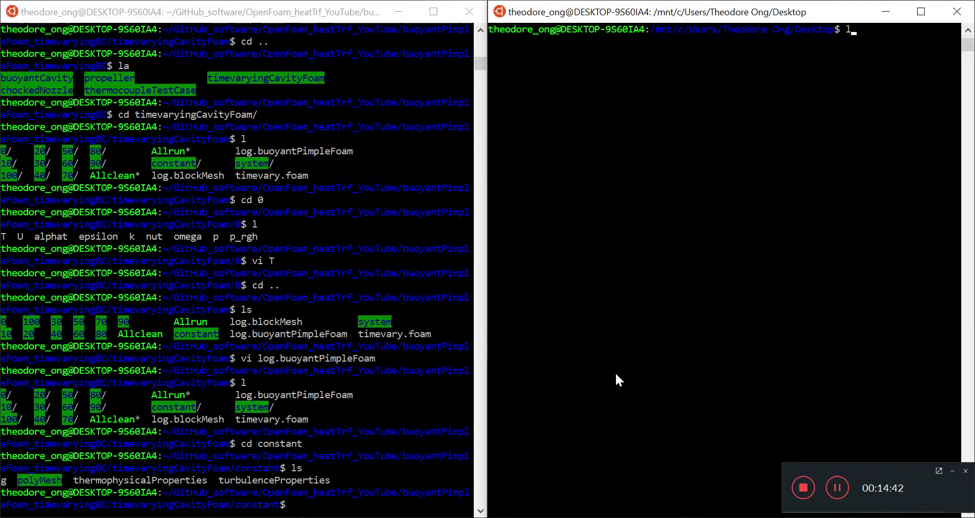
key("Return")
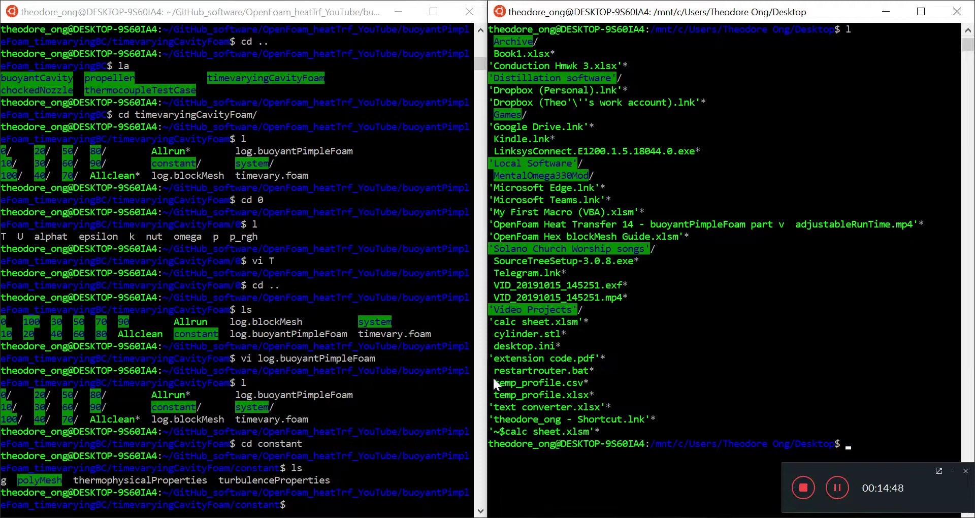
left_click_drag(494, 382, 583, 383)
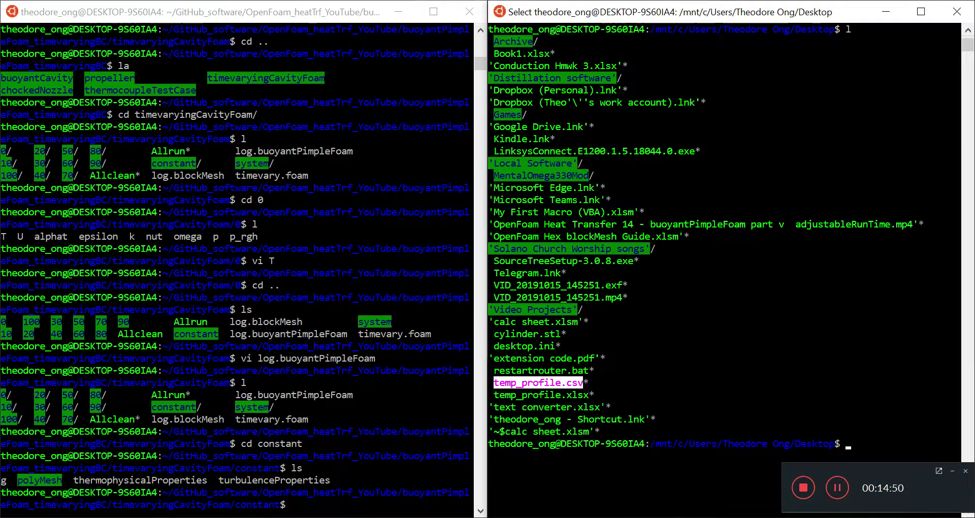
In the case terminal, relist the constant folder and begin a cp -ar copy command
left_click(305, 500)
type("l")
key("Return")
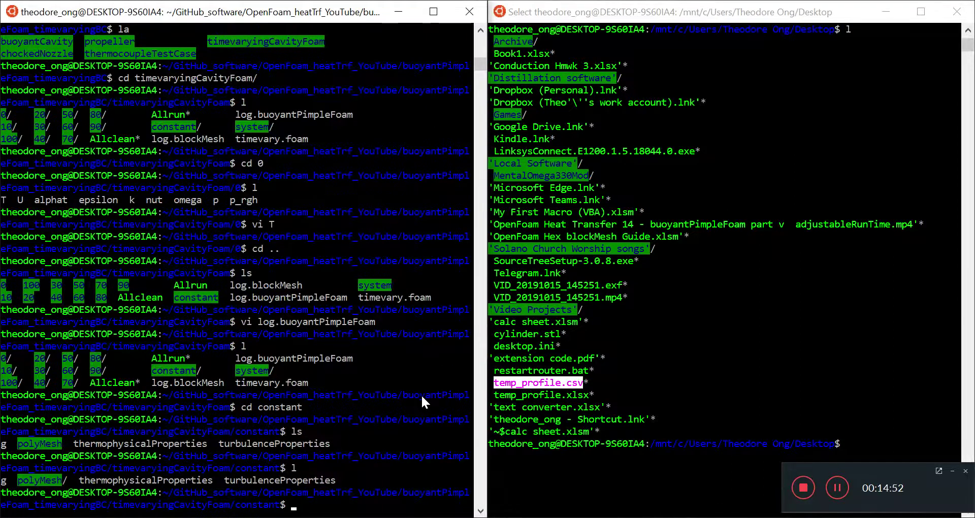
type("clear")
key("Return")
type("cl")
key("BackSpace")
type("p -ar")
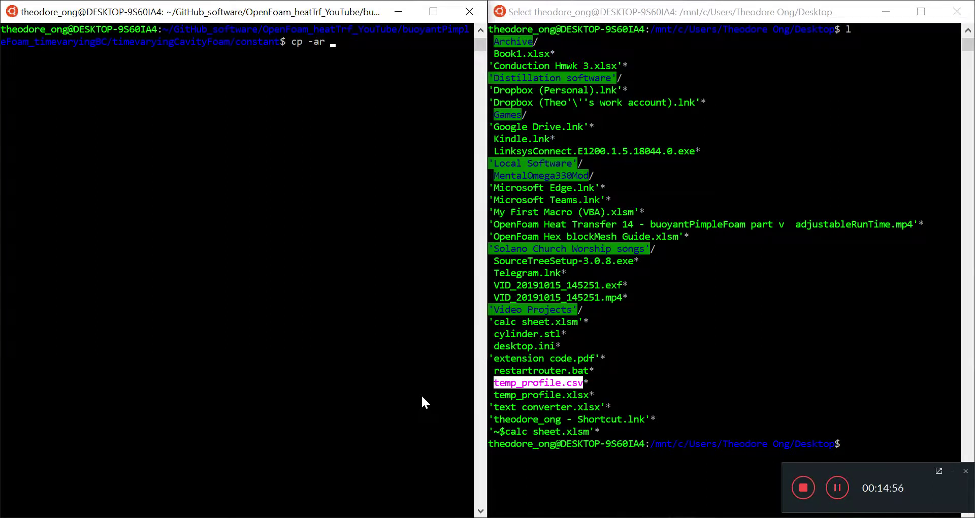
Paste the Desktop path to copy temp_profile.csv into constant, then list it beside polyMesh
left_click(648, 443)
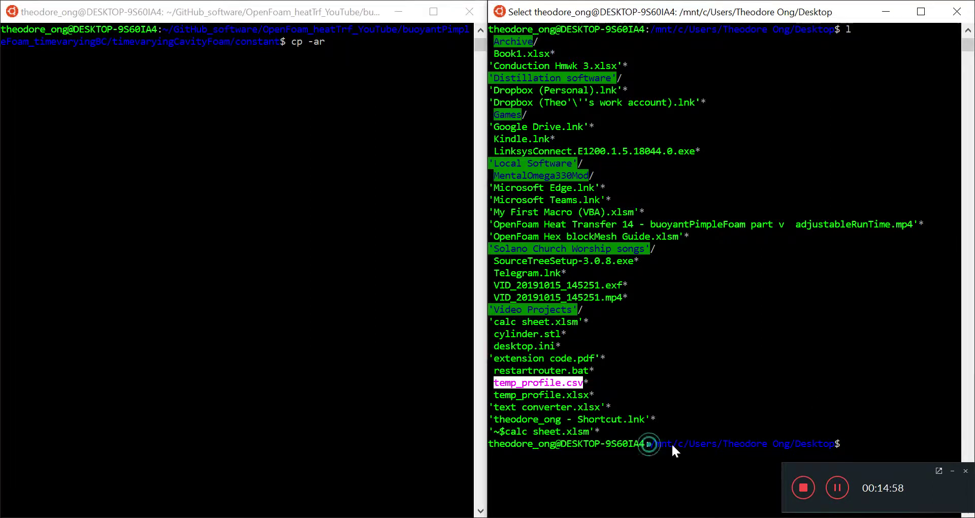
left_click_drag(651, 441, 831, 442)
key("super+c")
right_click(831, 441)
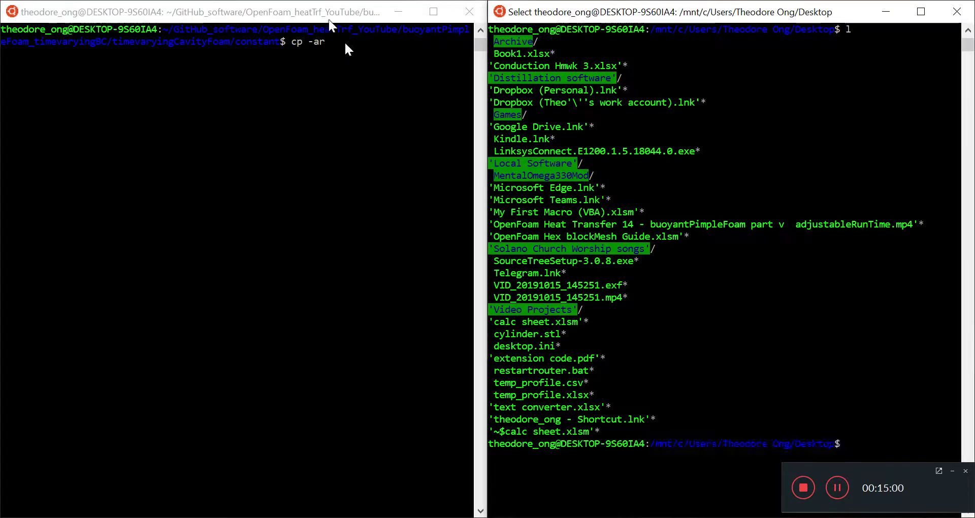
left_click(364, 39)
right_click(364, 39)
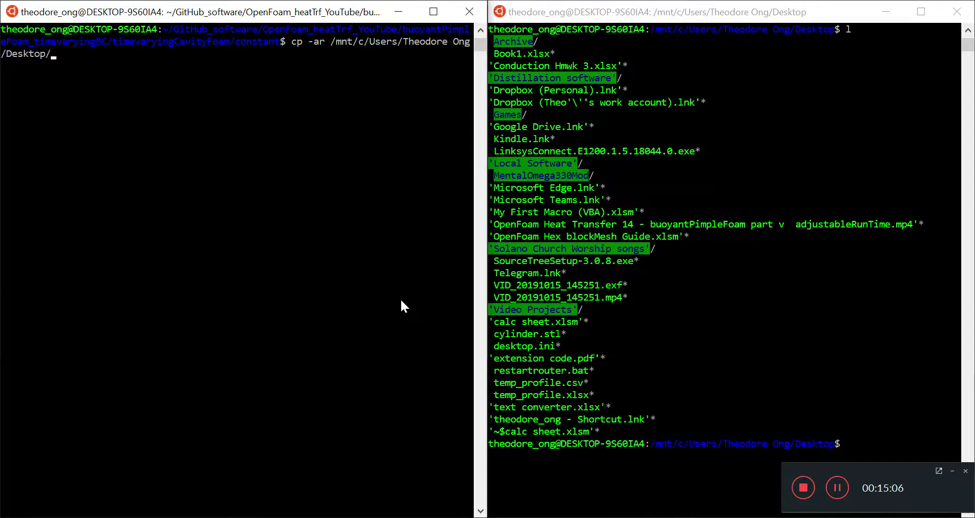
type("temp_profile.csv")
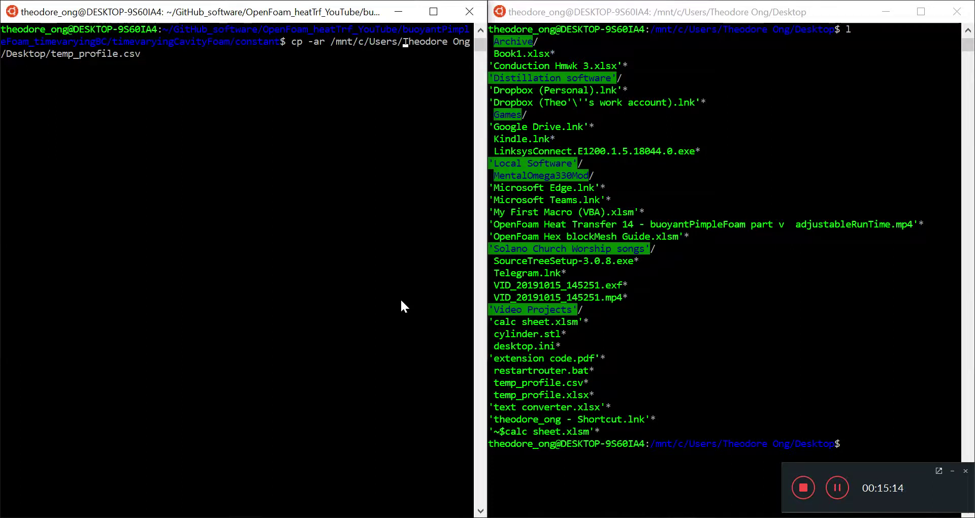
type("'")
key("Right")
key("Right")
key("Right")
key("Right")
key("Right")
key("Right")
key("Right")
key("Right")
key("Right")
key("Right")
key("Right")
key("Right")
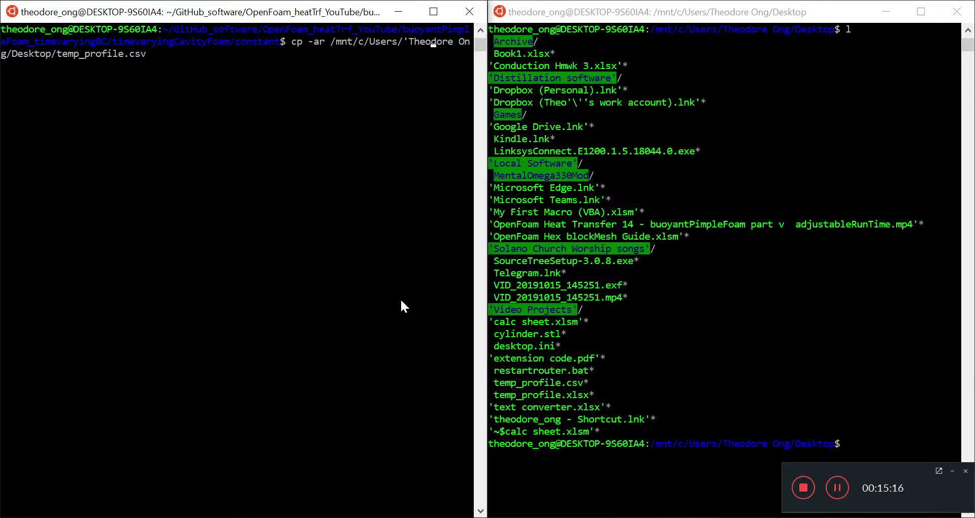
type("'")
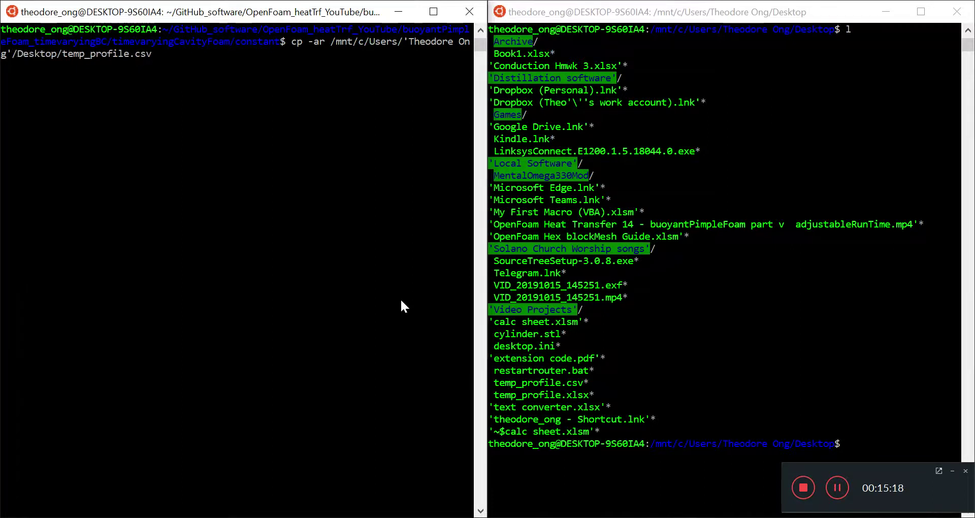
key("Right")
key("Right")
key("Right")
key("Right")
key("Right")
key("Right")
key("Right")
key("Right")
key("Right")
key("Right")
key("Right")
key("Right")
type(".")
key("Return")
type("l")
key("Return")
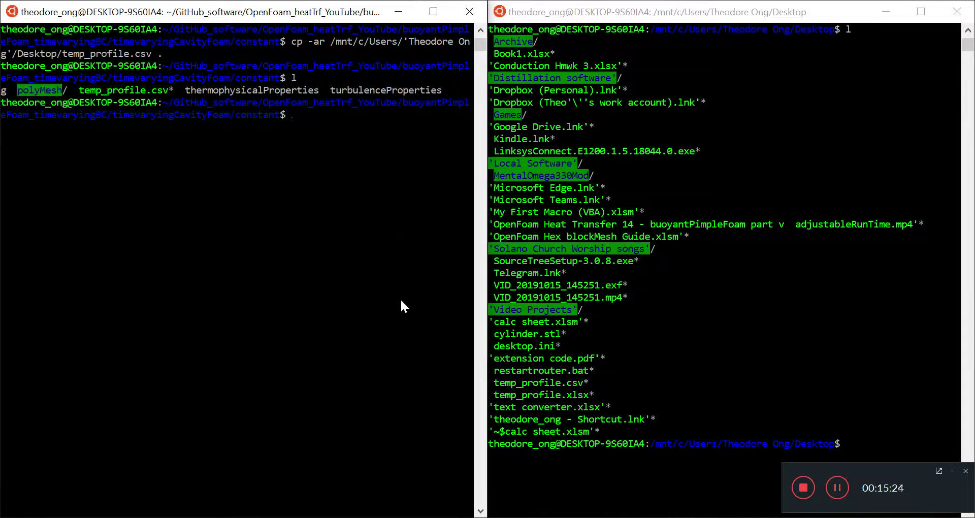
Open temp_profile.csv in vi, look through its header and time–temperature rows, then quit
type("vi temp_")
key("Tab")
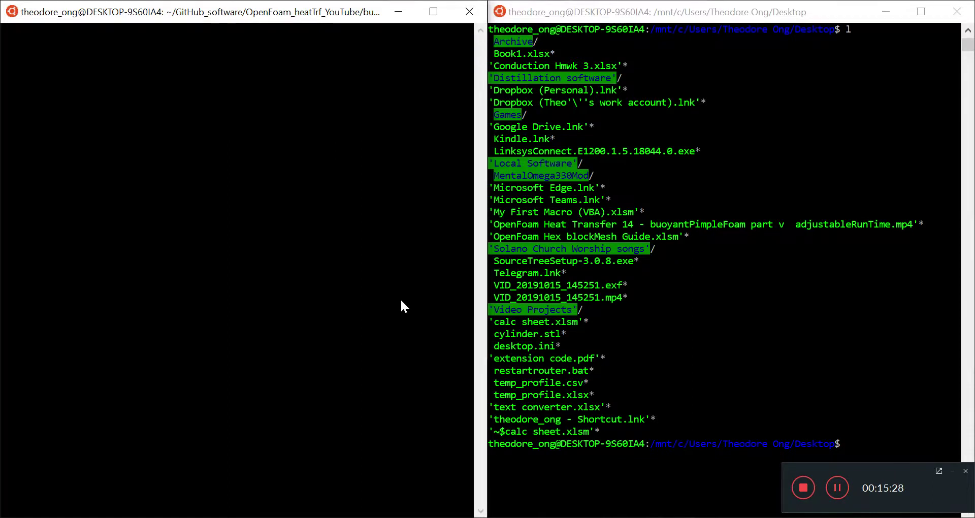
key("j")
key("j")
key("j")
key("j")
key("j")
key("j")
key("j")
key("j")
key("j")
key("j")
key("j")
key("j")
key("j")
key("j")
key("j")
key("j")
key("j")
key("j")
key("j")
key("j")
key("j")
key("j")
key("j")
key("j")
key("j")
key("j")
key("j")
key("j")
key("j")
key("j")
key("j")
key("j")
key("j")
key("j")
key("j")
key("j")
key("j")
key("j")
key("j")
key("j")
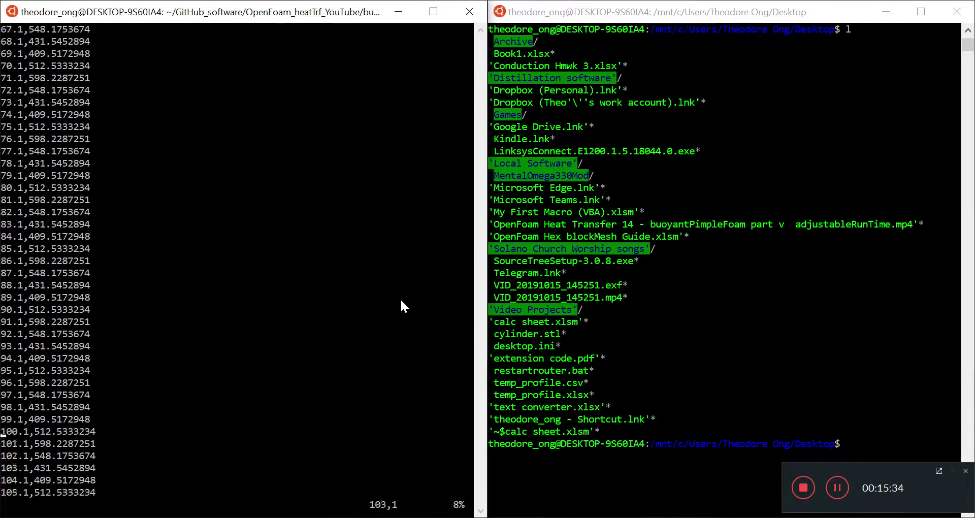
key("k")
key("k")
key("k")
key("k")
key("k")
key("k")
key("k")
key("k")
key("k")
key("k")
key("k")
key("k")
key("k")
key("k")
key("k")
key("k")
key("k")
key("k")
key("k")
key("k")
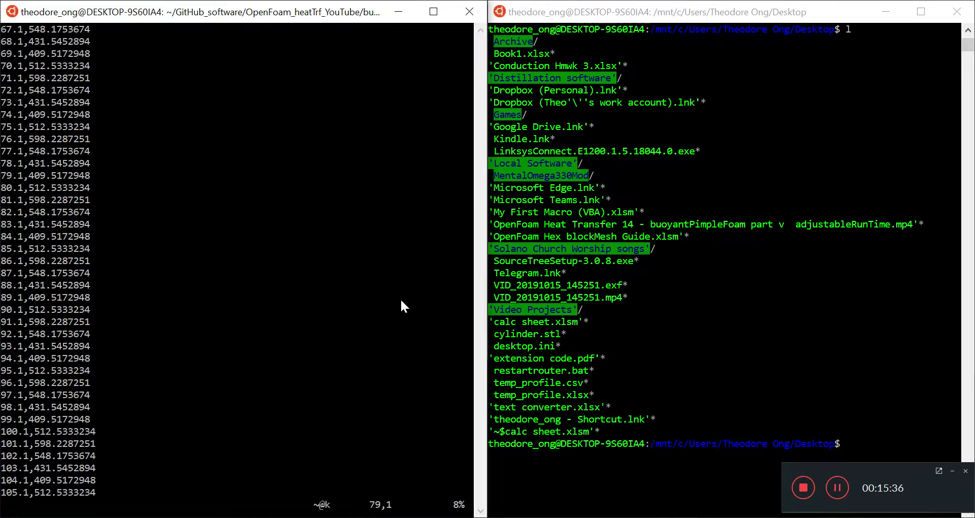
key("k")
key("k")
key("k")
key("k")
key("k")
key("k")
key("k")
key("k")
key("k")
key("k")
key("k")
key("k")
key("k")
key("k")
key("k")
key("k")
key("k")
key("k")
key("k")
key("k")
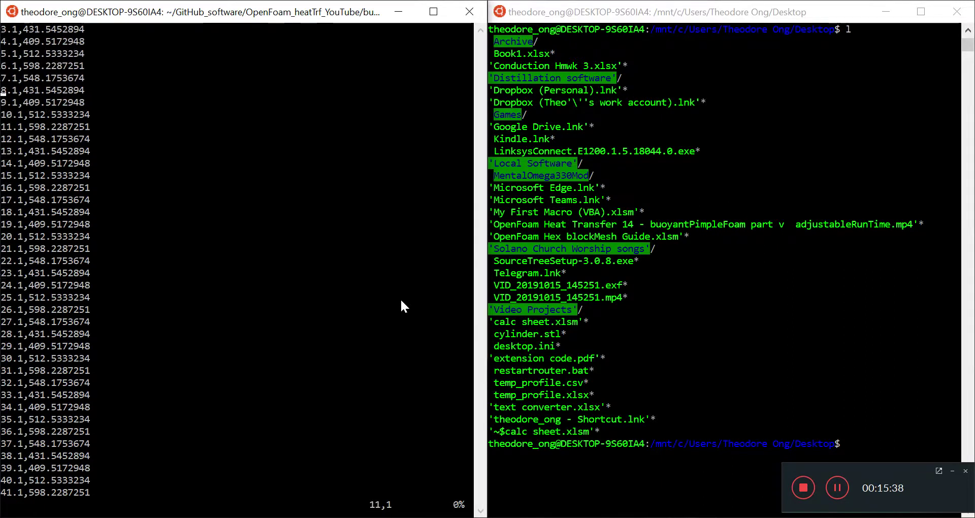
key("k")
key("k")
key("k")
key("k")
key("k")
key("k")
key("k")
key("k")
key("k")
key("j")
key("j")
key("j")
key("j")
key("j")
key("j")
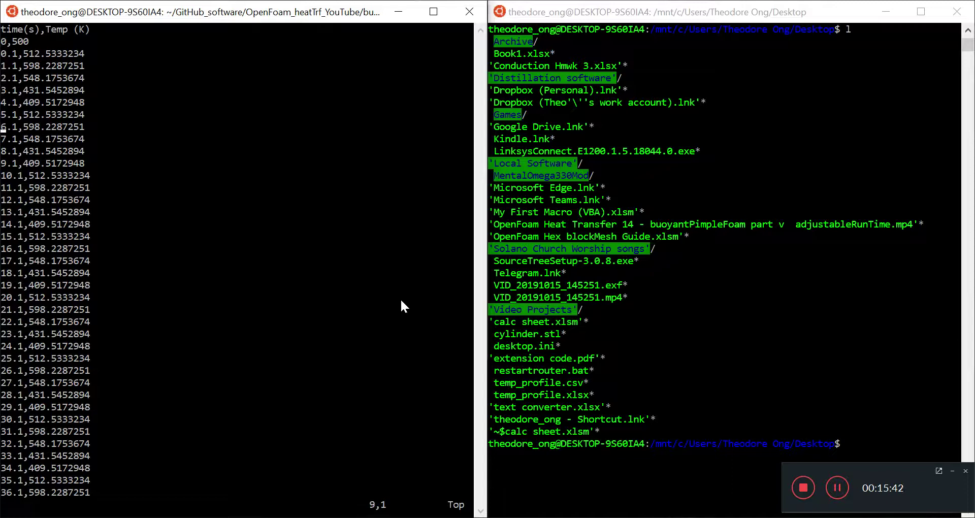
key("j")
key("j")
key("j")
key("j")
key("j")
key("j")
key("j")
key("j")
key("j")
key("j")
key("j")
key("j")
key("j")
key("j")
key("j")
key("j")
key("j")
key("j")
key("j")
key("j")
key("j")
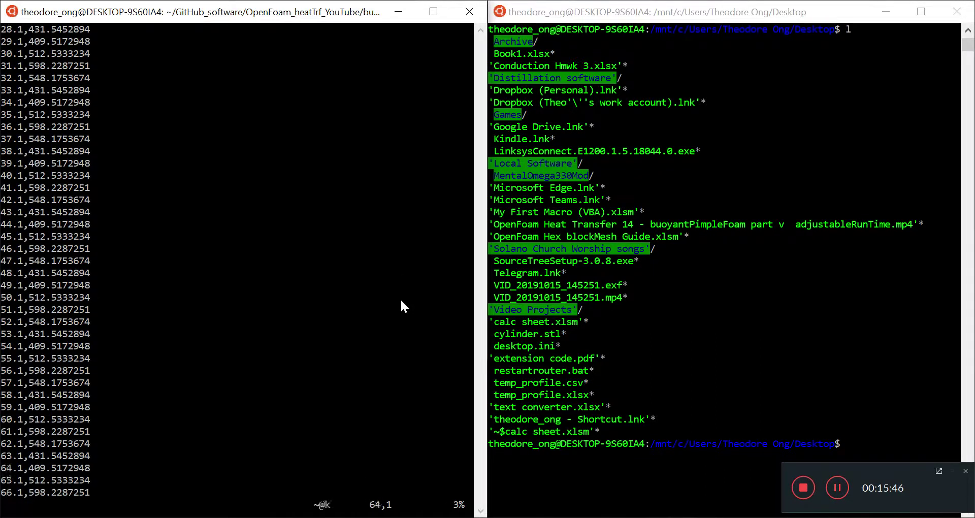
key("j")
key("j")
key("j")
key("j")
key("j")
key("j")
key("j")
key("j")
key("j")
key("j")
key("j")
key("j")
key("j")
key("j")
key("j")
key("j")
key("j")
key("j")
key("j")
key("j")
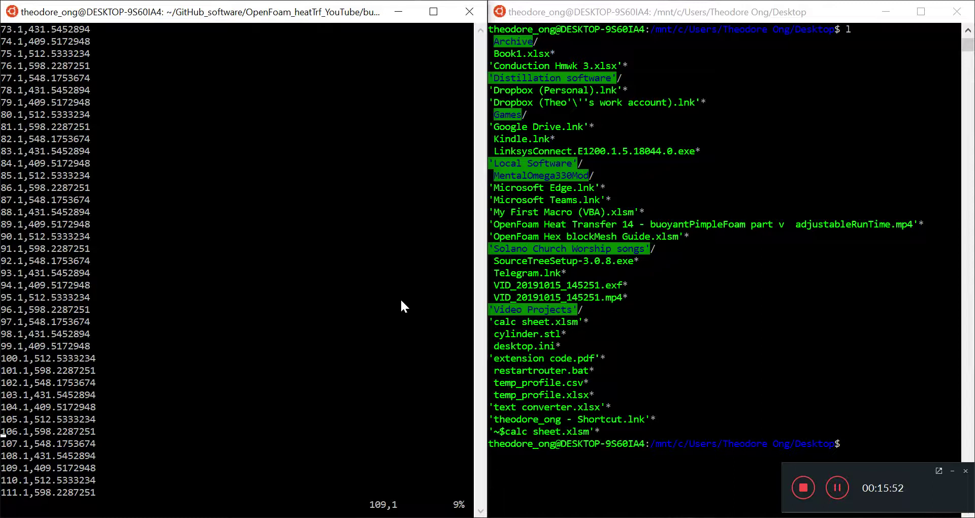
type(":q")
key("Return")
List the constant folder again and return up to the timevaryingCavityFoam case folder
type("l")
key("Return")
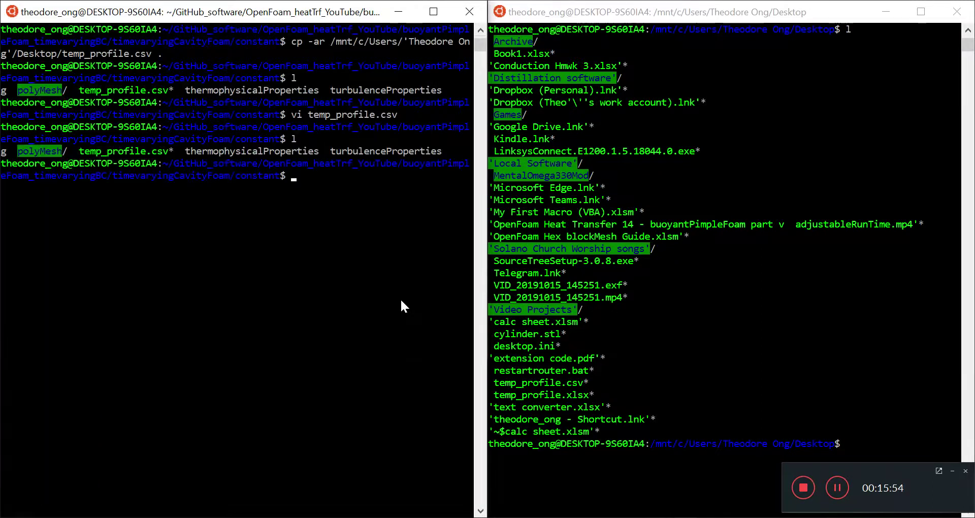
type("cd ..")
key("Return")
Move into the case's 0 folder and open the temperature field file T in vi
type("ls")
key("Return")
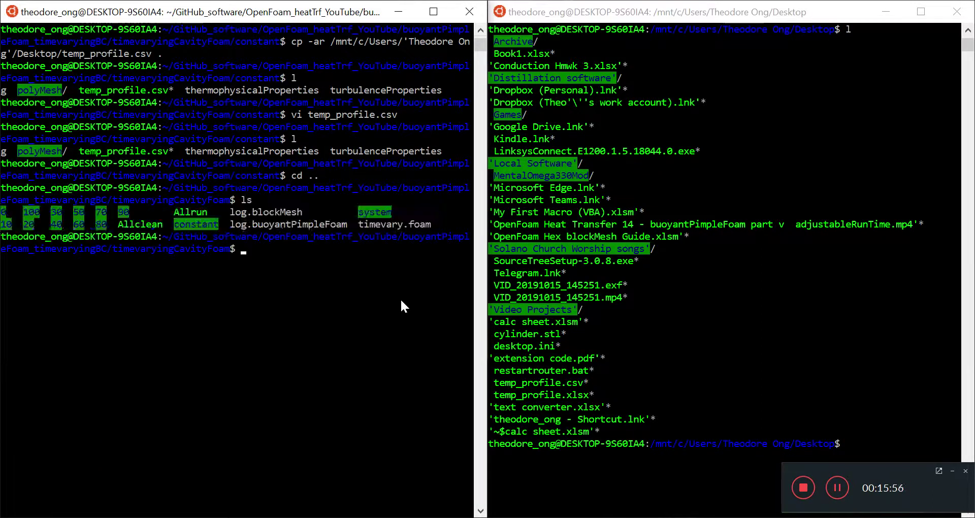
type("cd 0")
key("Return")
type("ls")
key("Return")
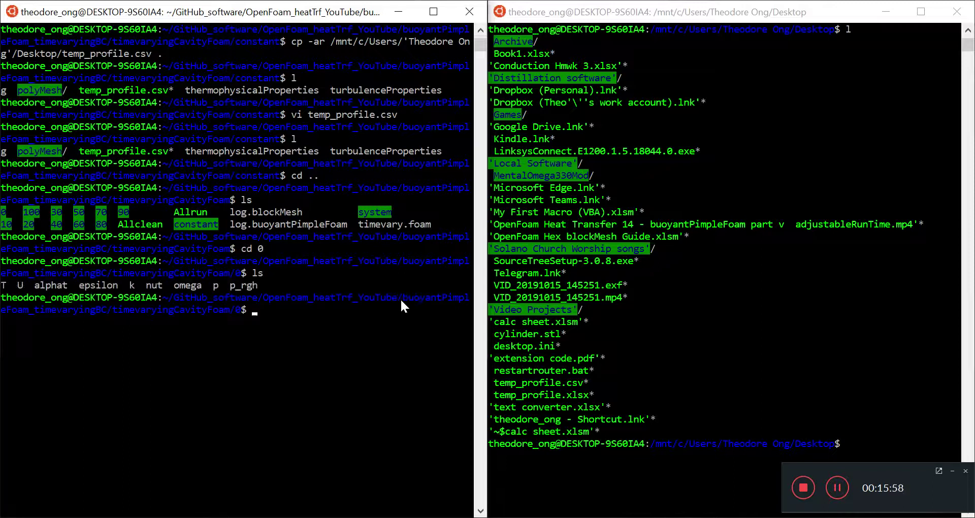
type("vi T")
key("Return")
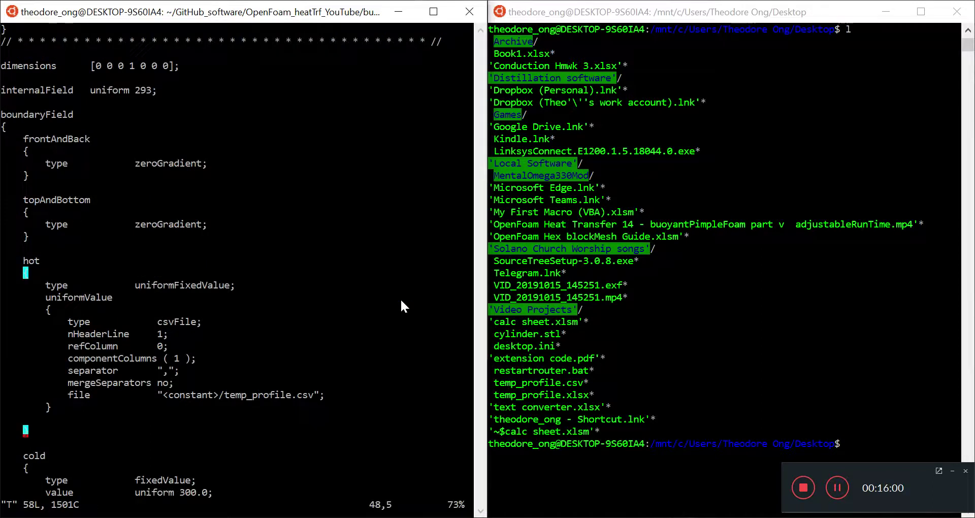
Highlight the hot wall's nHeaderLine, refColumn, componentColumns and temp_profile.csv entries, then quit vi
mouse_move(66, 334)
left_mouse_down()
mouse_move(172, 334)
mouse_move(172, 343)
mouse_move(63, 344)
left_mouse_up()
left_click(76, 355)
left_click_drag(159, 358, 240, 359)
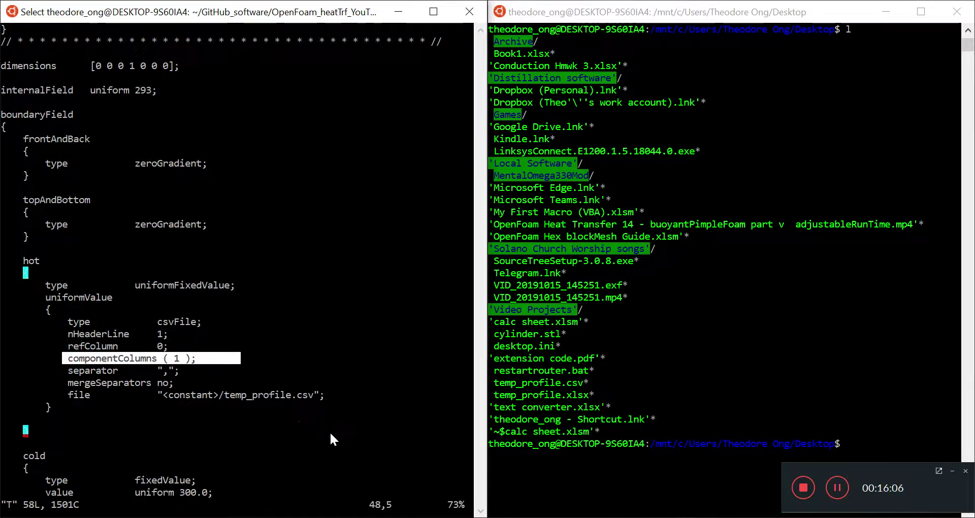
double_click(297, 396)
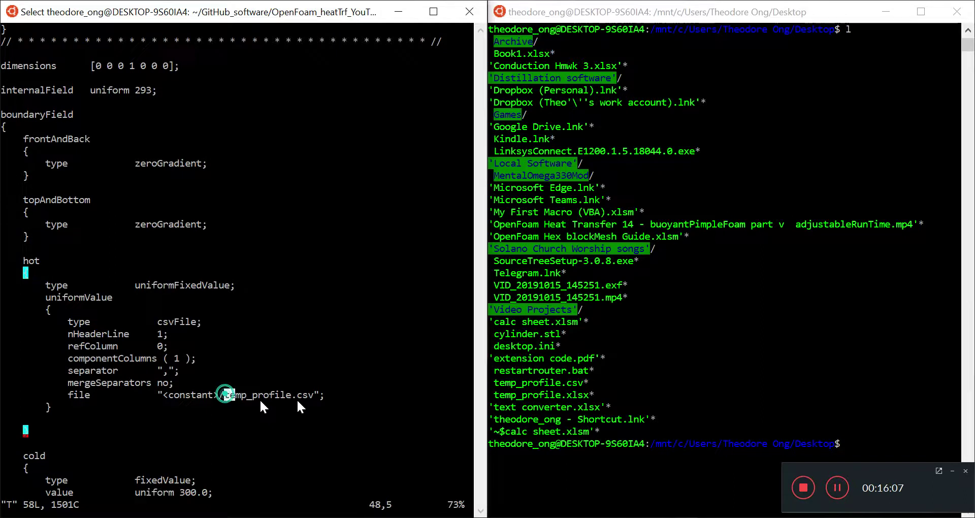
left_click(395, 335)
key("Escape")
type(":q")
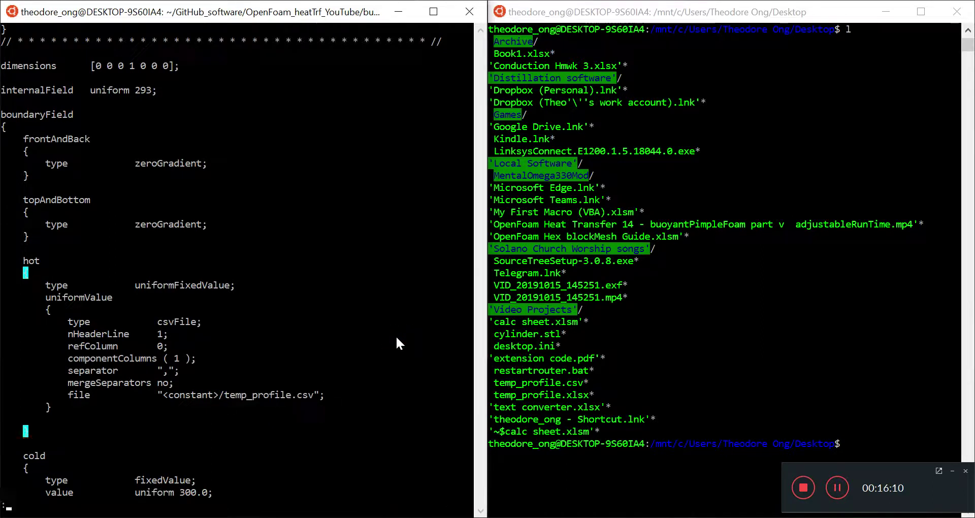
key("Return")
Return to the cavity case folder and clean it with ./Allclean
type("l")
key("Return")
type("cd ..")
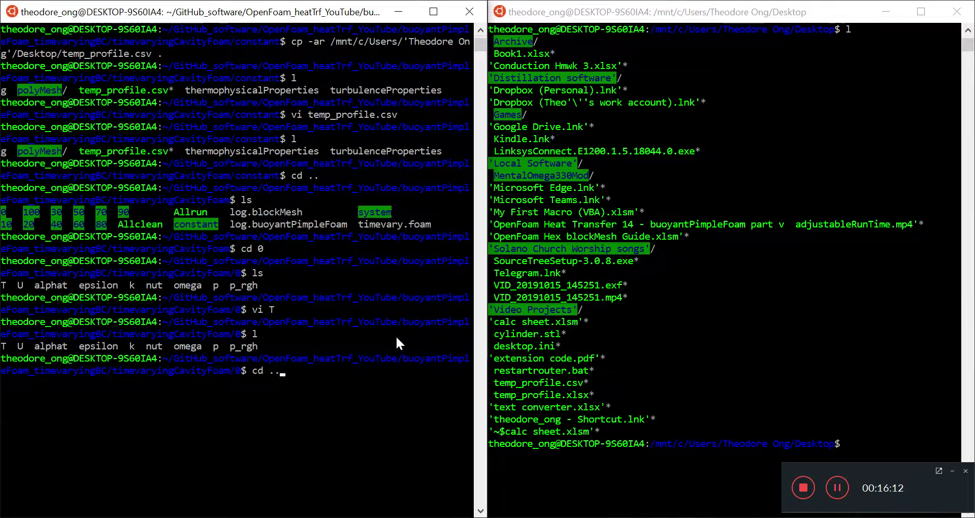
key("Return")
type("ls")
key("Return")
type("./Allclean")
key("Return")
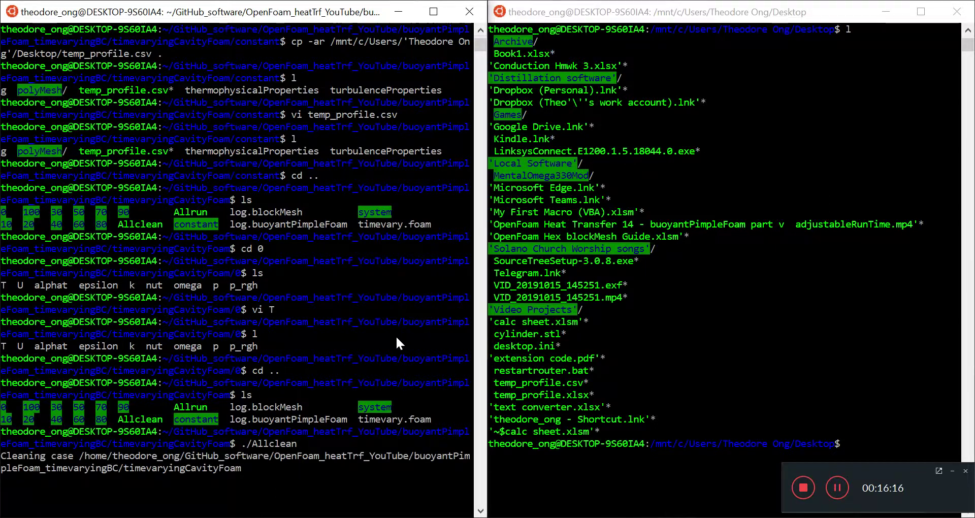
type("l")
key("Return")
Clear the screen and rerun the case in the background with ./Allrun &
type("clear")
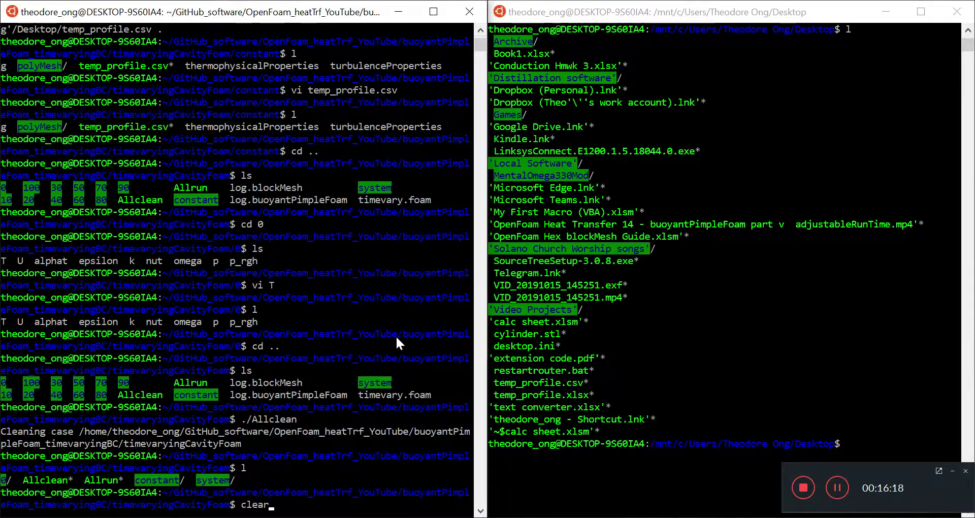
key("Return")
type("./Allrun &")
key("Return")
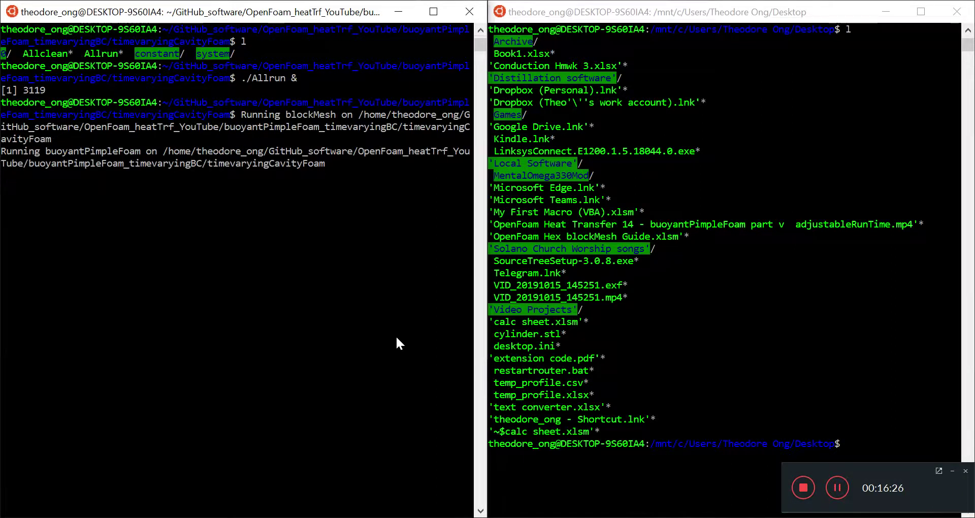
List the new log files and open log.buoyantPimpleFoam in vi
type("l")
key("Return")
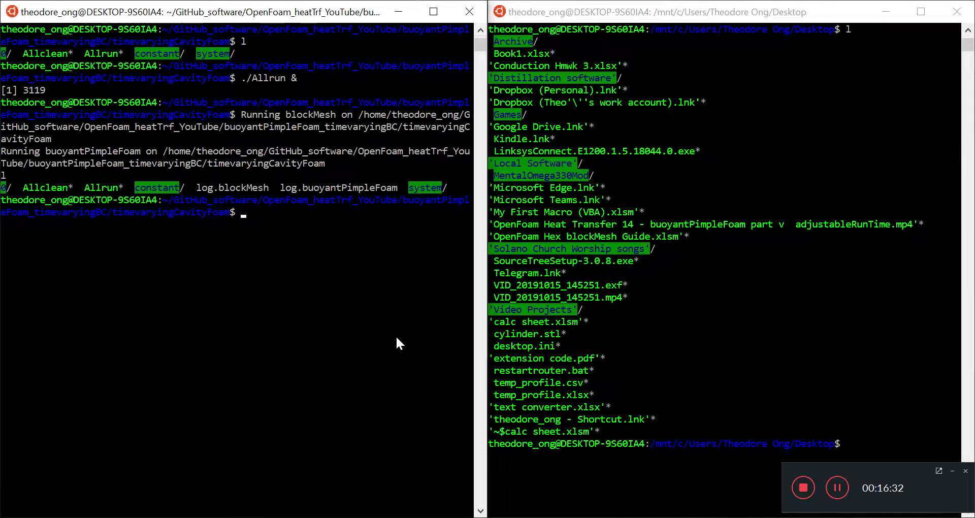
type("vi log.buoyantPimpleFoam")
key("Return")
key("Down")
key("Down")
key("Down")
key("Down")
key("Down")
key("Down")
key("Down")
key("Down")
key("Down")
key("Down")
key("Down")
key("Down")
key("Down")
key("Down")
key("Down")
key("Down")
key("Down")
key("Down")
key("Down")
key("Down")
key("Down")
key("Down")
key("Down")
key("Down")
key("Down")
key("Down")
key("Down")
key("Down")
key("Down")
key("Down")
key("Down")
key("Down")
key("Down")
key("Down")
key("Down")
key("Down")
key("Down")
key("Down")
key("Down")
key("Down")
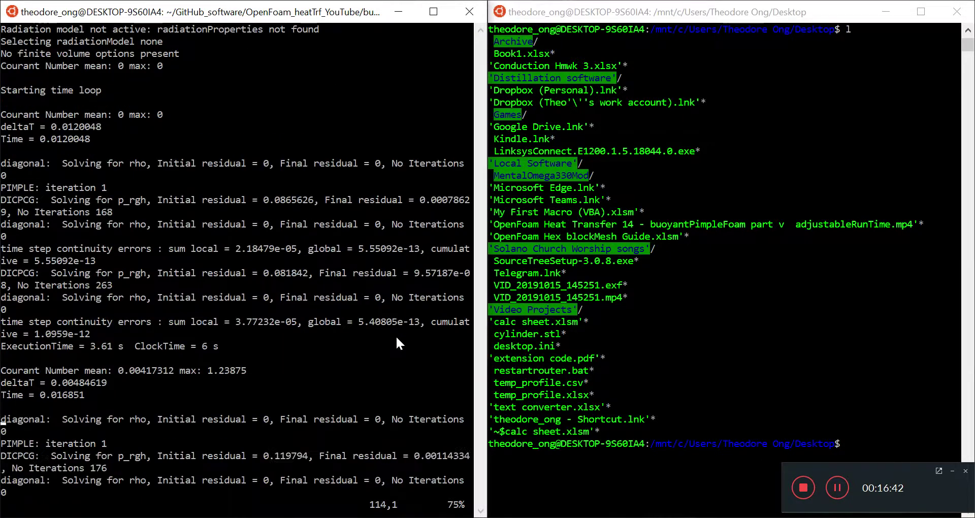
Copy the Courant number values from the solver log and close it
key("Down")
key("Down")
key("Down")
key("Down")
key("Down")
key("Down")
key("Down")
key("Down")
key("Down")
key("Down")
key("Down")
key("Down")
key("Down")
key("Down")
key("Down")
key("Down")
key("Down")
key("Down")
key("Down")
key("Down")
key("Down")
key("Down")
key("Down")
key("Down")
key("Down")
key("Down")
key("Down")
key("Down")
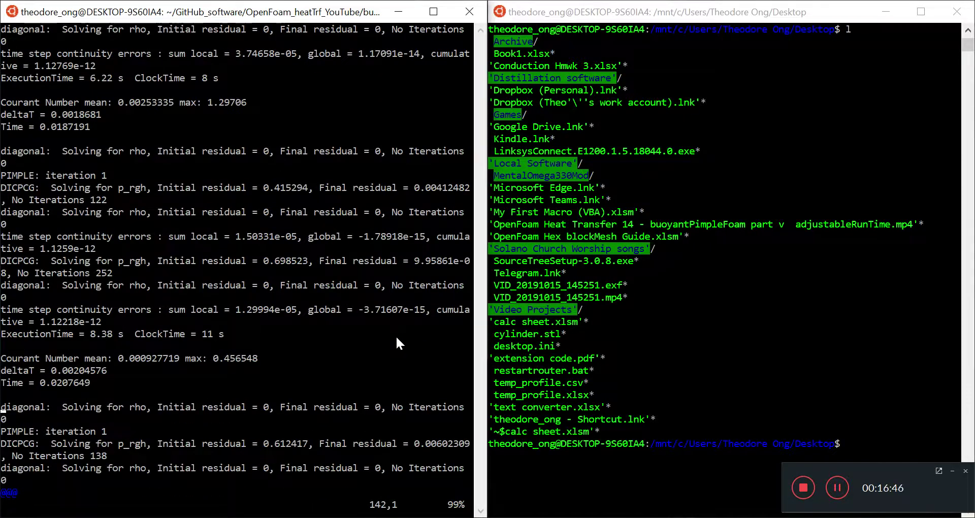
left_click_drag(255, 358, 119, 358)
right_click(142, 418)
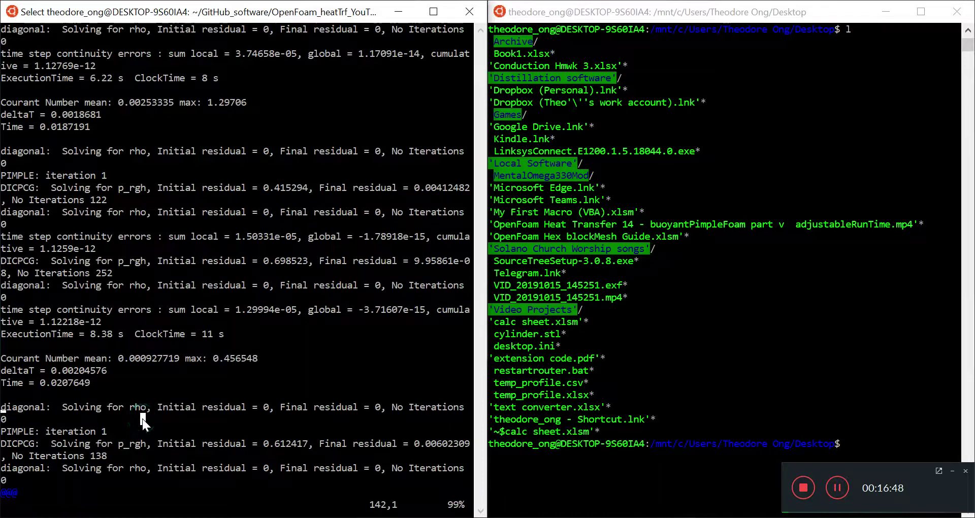
key("Down")
key("Down")
key("Down")
key("Down")
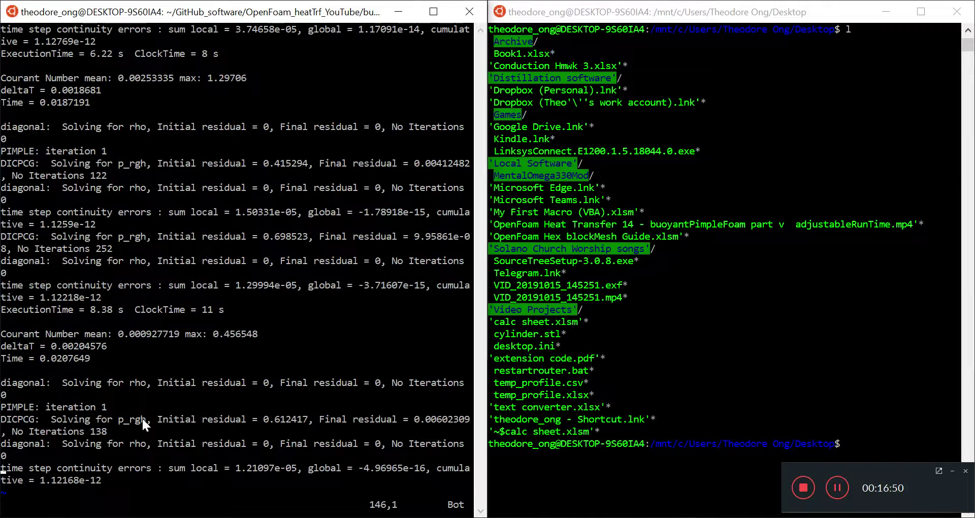
type(":q")
key("Return")
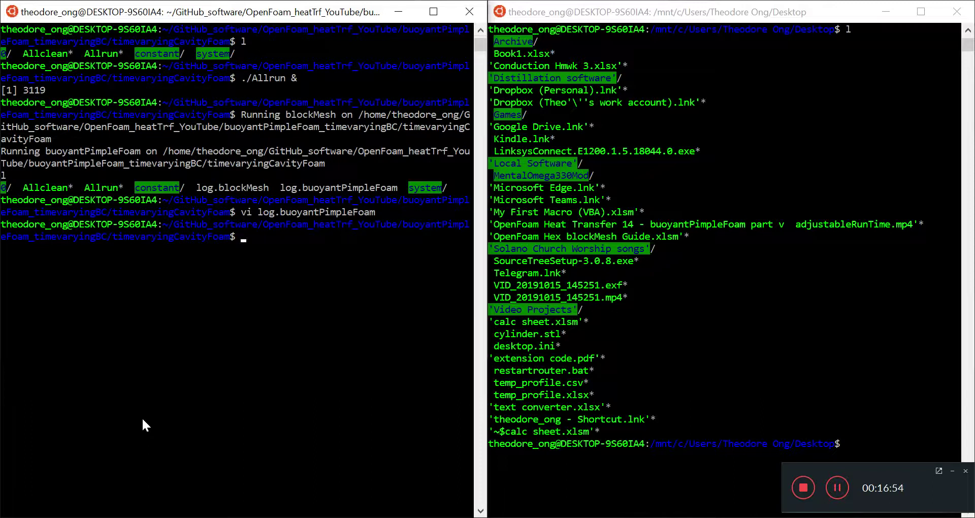
Reopen log.buoyantPimpleFoam and check its latest simulation time, 0.0596037
type("l")
key("Return")
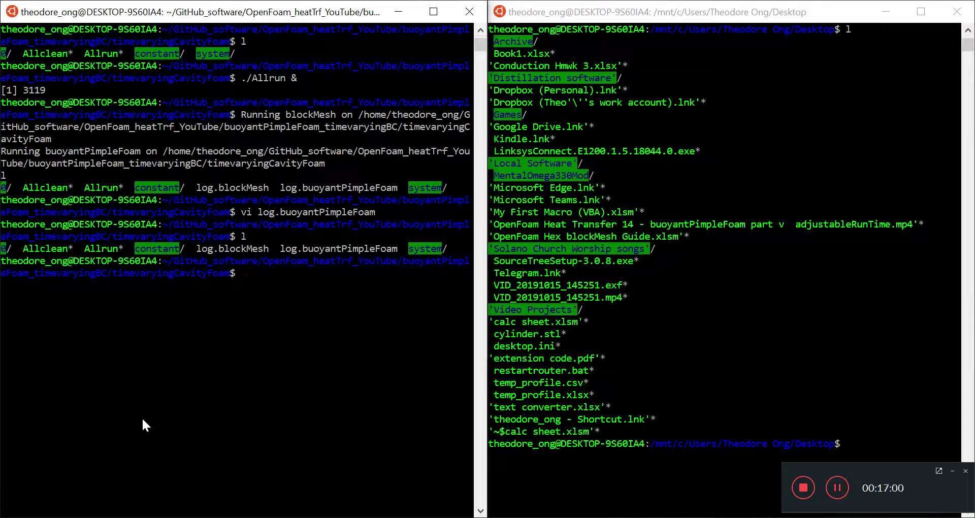
type("l")
key("Return")
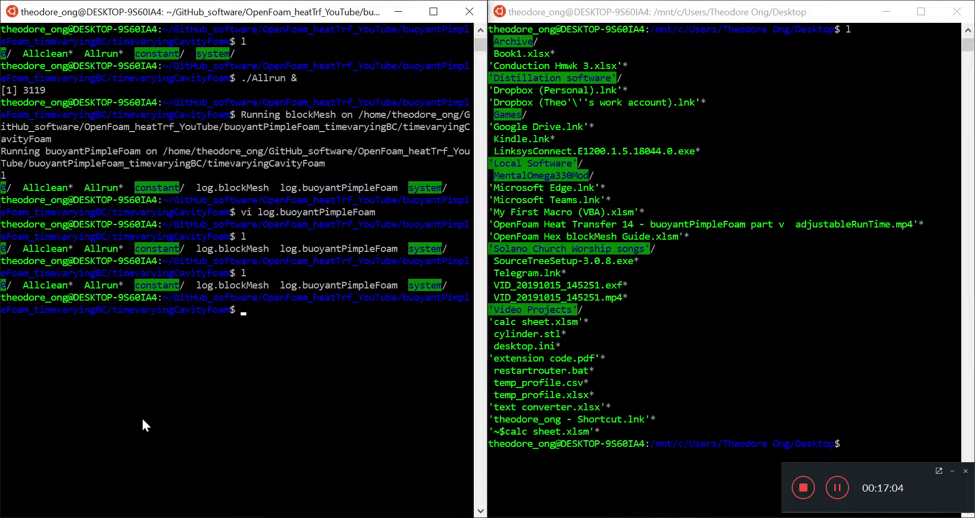
type("vi log.buoyantPimpleFoam")
key("Return")
scroll(142, 416, "down", 10)
key("Down")
key("Down")
key("Down")
key("Down")
key("Down")
key("Down")
key("Down")
key("Down")
key("Down")
key("Down")
key("Down")
key("Down")
key("Down")
key("Down")
key("Down")
key("Down")
key("Down")
key("Down")
key("Down")
key("Down")
key("Down")
key("Down")
key("Down")
key("Down")
key("Down")
key("Down")
key("Down")
key("Down")
key("Down")
key("Down")
key("Down")
key("Down")
key("Down")
key("Down")
key("Down")
key("Down")
key("Down")
key("Down")
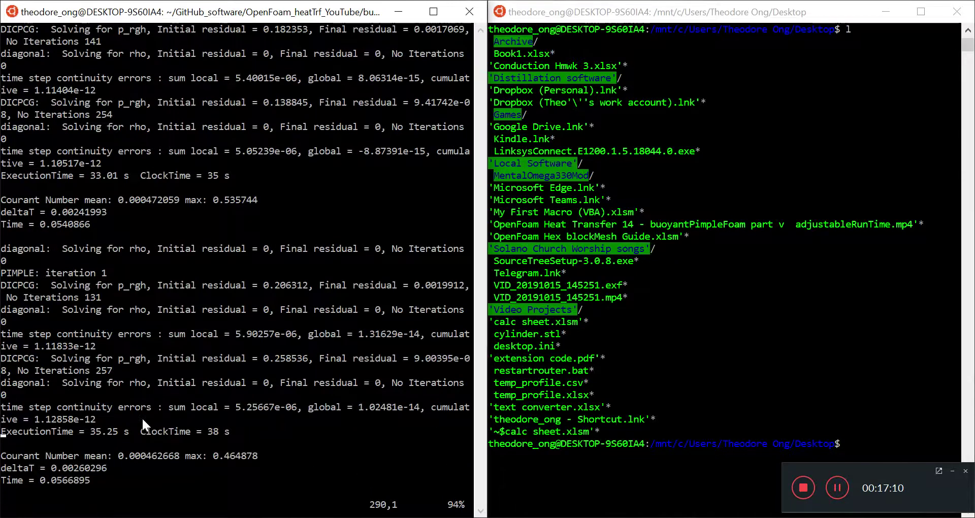
key("Down")
key("Down")
key("Down")
key("Down")
key("Down")
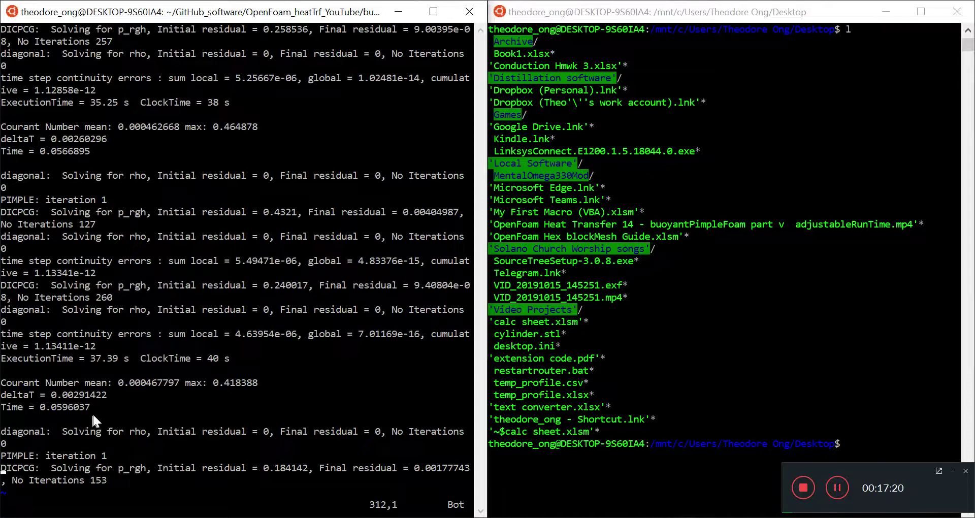
left_click(42, 407)
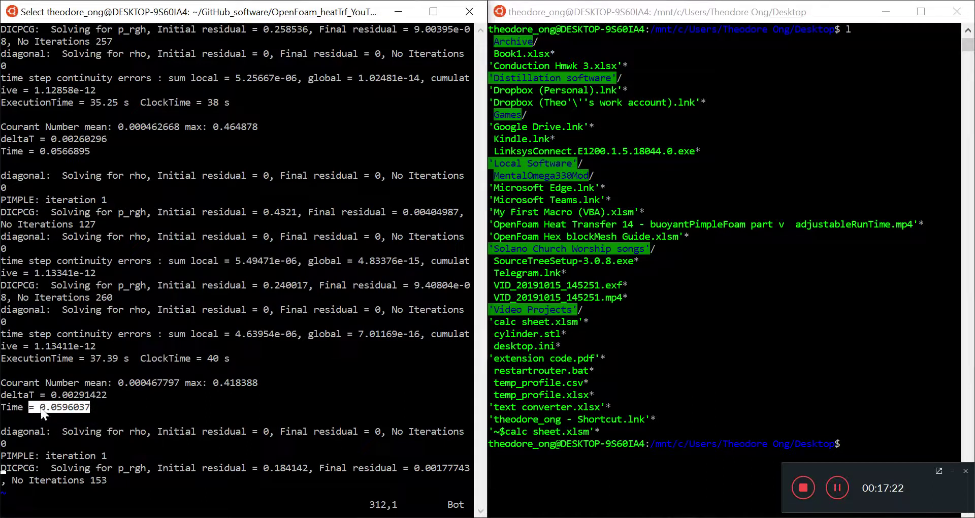
type(":q")
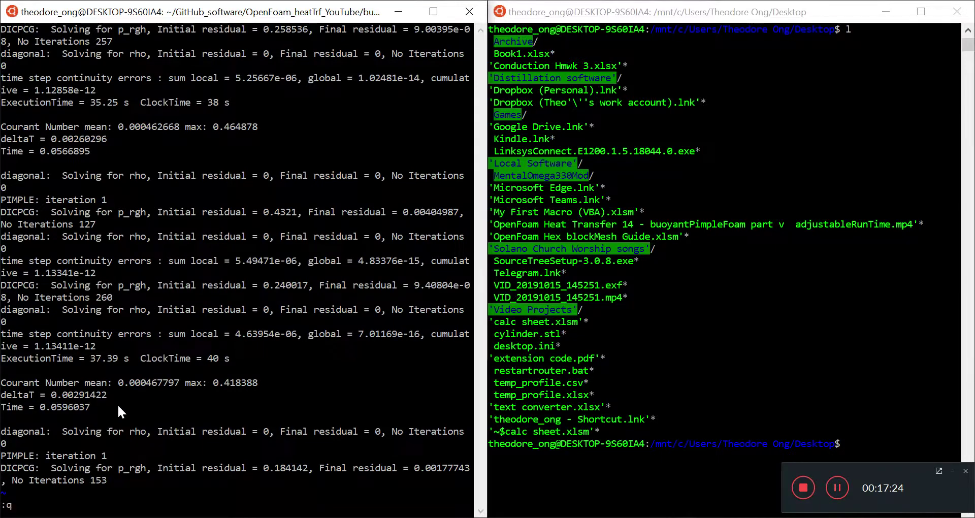
key("Return")
Go up to the buoyantPimpleFoam_timevaryingBC folder, list its cases, and type git add
type("l")
key("Return")
type("cd ..")
key("Return")
type("ls")
key("Return")
type("git")
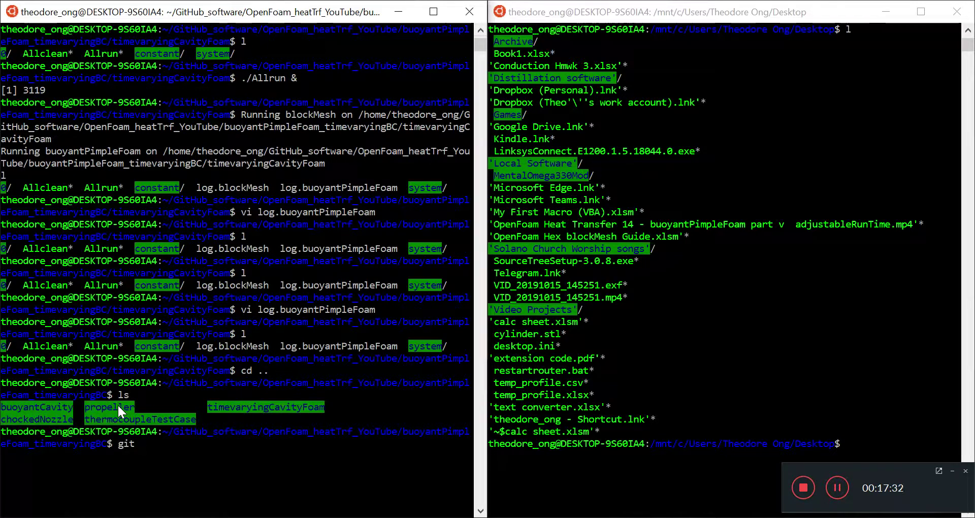
type(" add .")
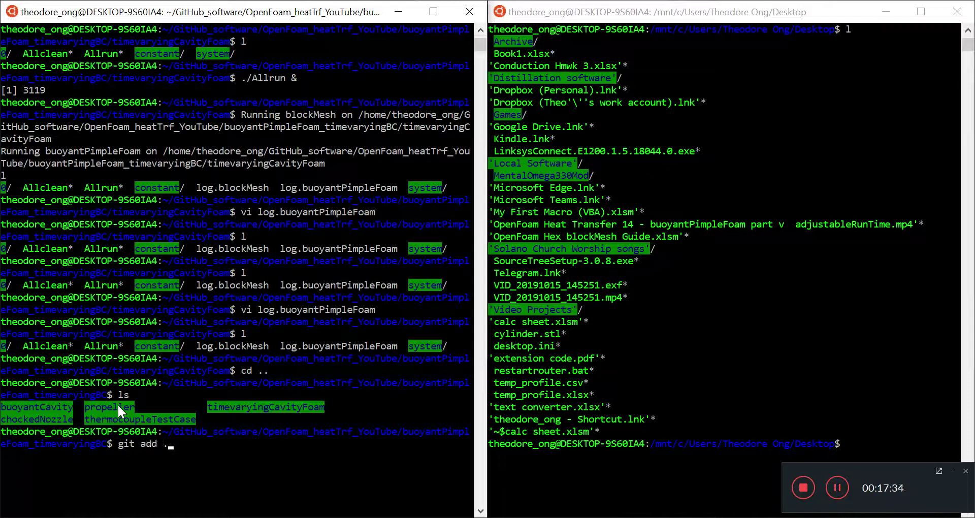
Stage all changes and commit them with the message "time varying temp input csv added"
key("Return")
type("git")
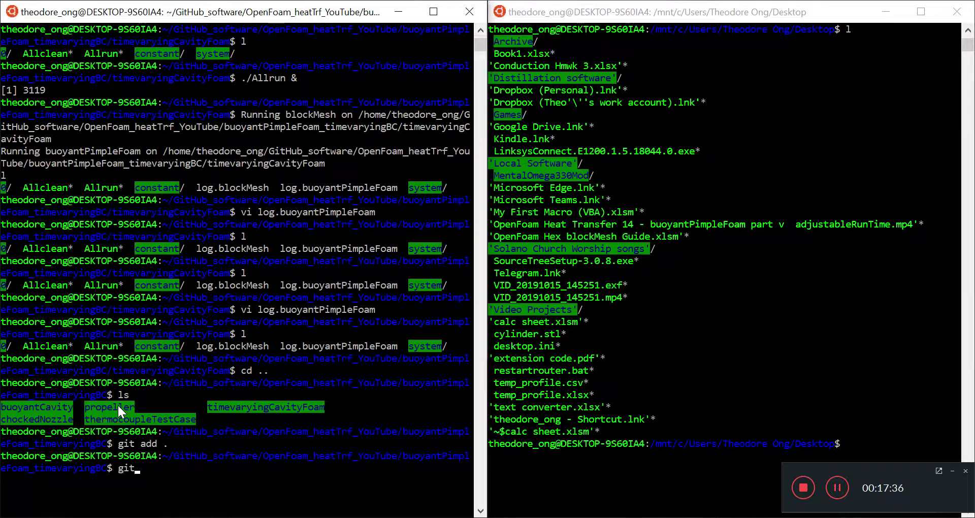
type(" commit -m \"time varyi")
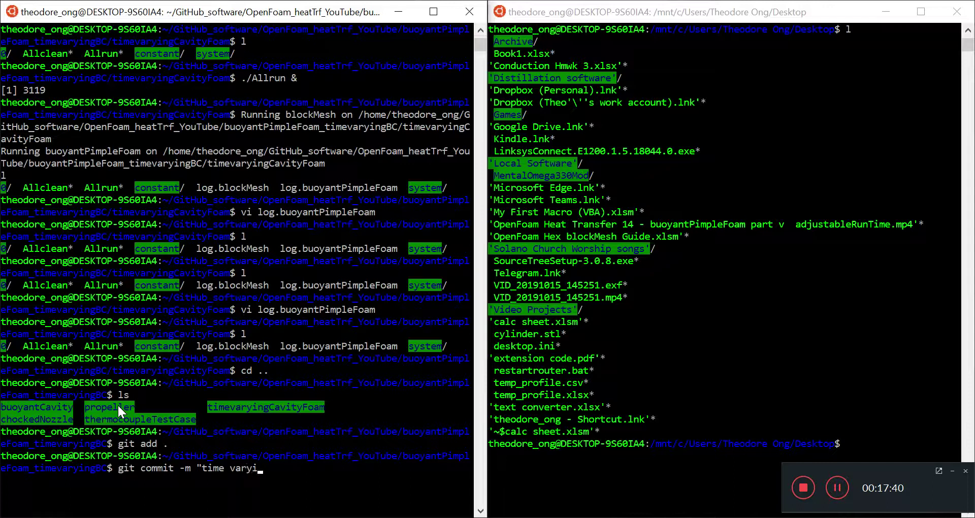
type("ng temp input csv added\"")
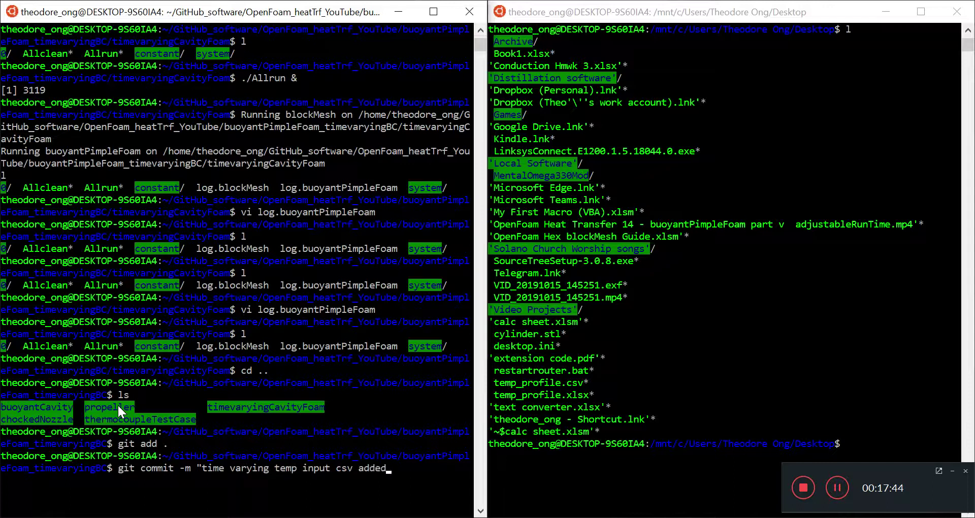
key("Return")
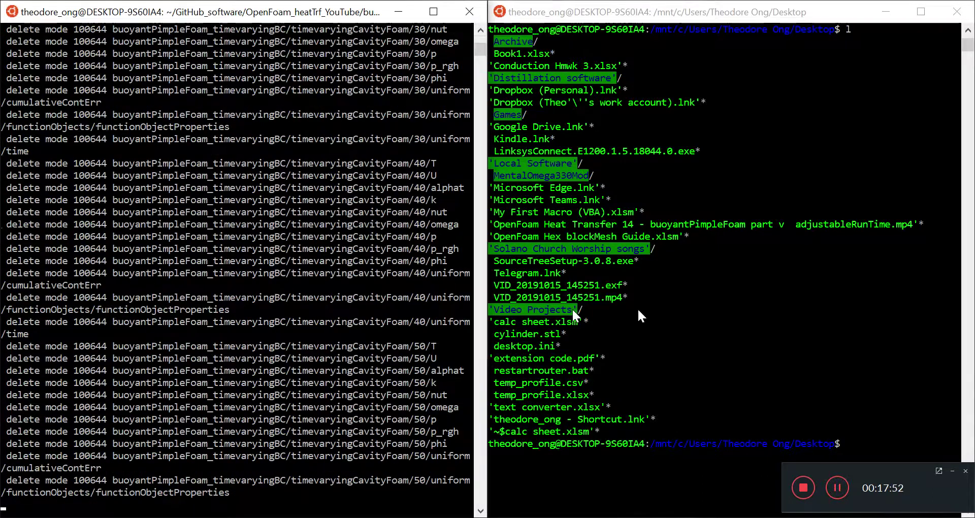
left_click(726, 342)
In the right terminal, return to the home folder, list its contents, and clear the screen
type("clear")
key("Return")
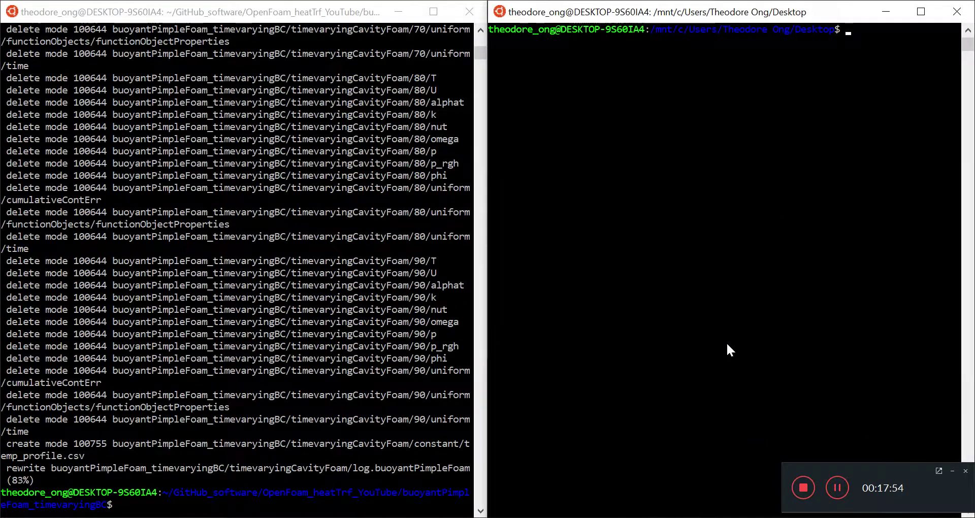
type("cd")
key("Return")
type("ls")
key("Return")
type("clear")
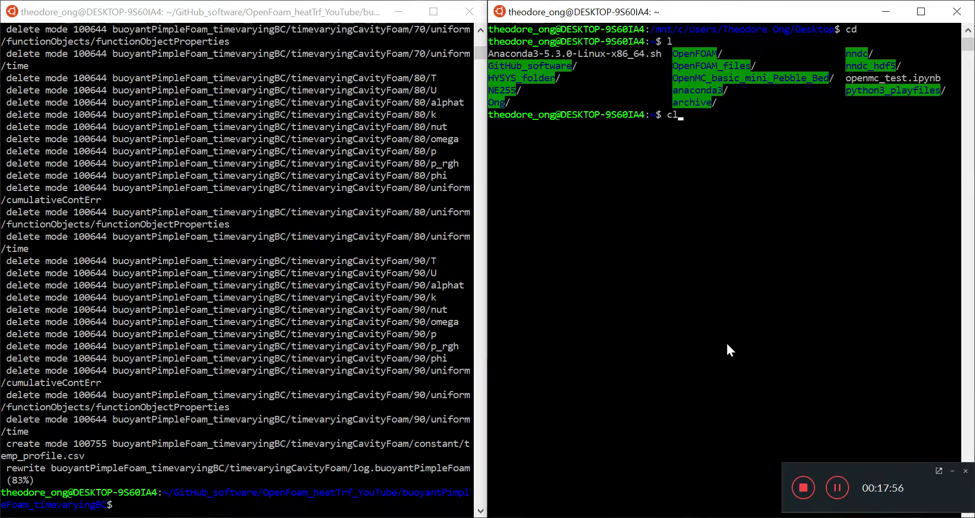
key("Return")
In the left terminal, move into the timevaryingCavityFoam case folder and list its contents
left_click(406, 400)
type("l")
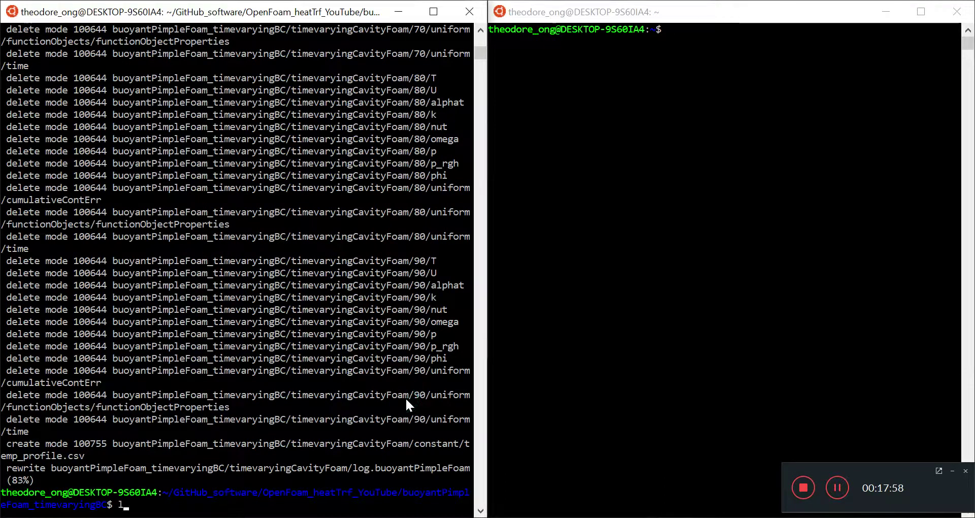
key("Return")
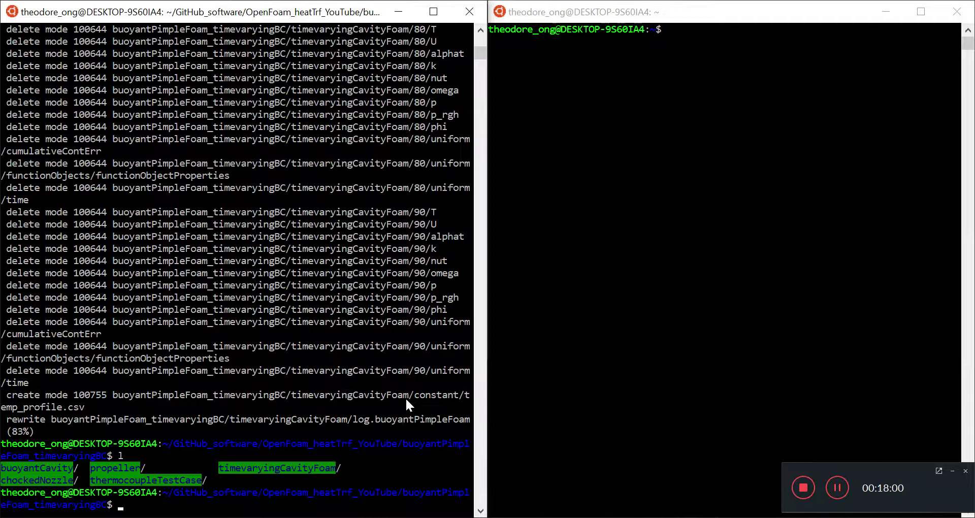
type("cd tie")
key("Tab")
key("Return")
type("ls")
key("Return")
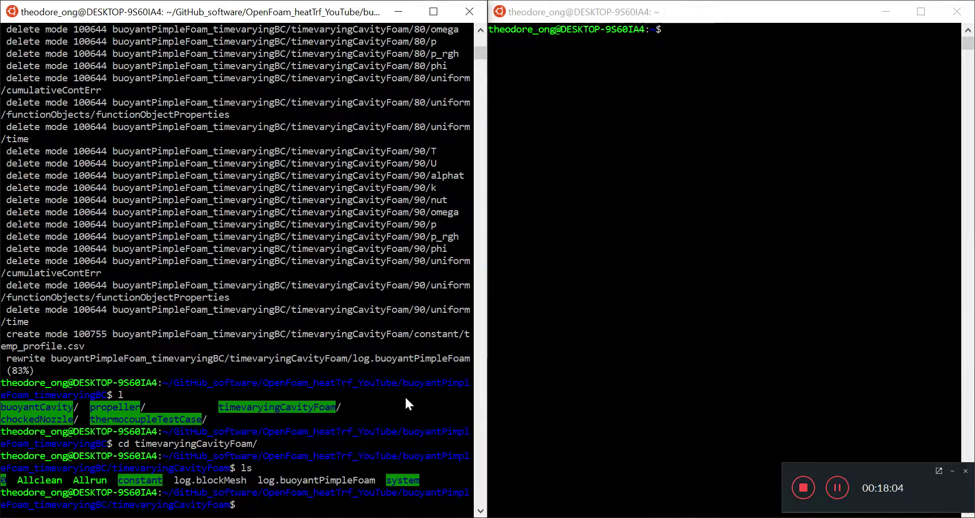
Open log.buoyantPimpleFoam in vi
type("vi lo")
key("Tab")
type("bu")
key("Tab")
key("Return")
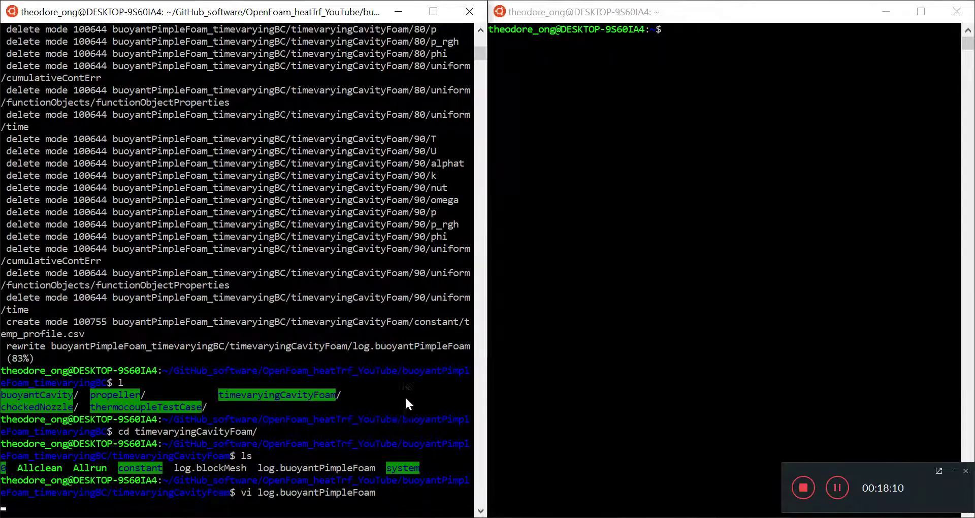
Check the log's end, now at Time = 0.652547 with deltaT 0.0566512, then quit vi
key("Page_Down")
key("Page_Down")
key("Page_Down")
key("Page_Down")
key("Page_Down")
key("Page_Down")
key("Page_Down")
key("Page_Down")
key("Page_Down")
key("Page_Down")
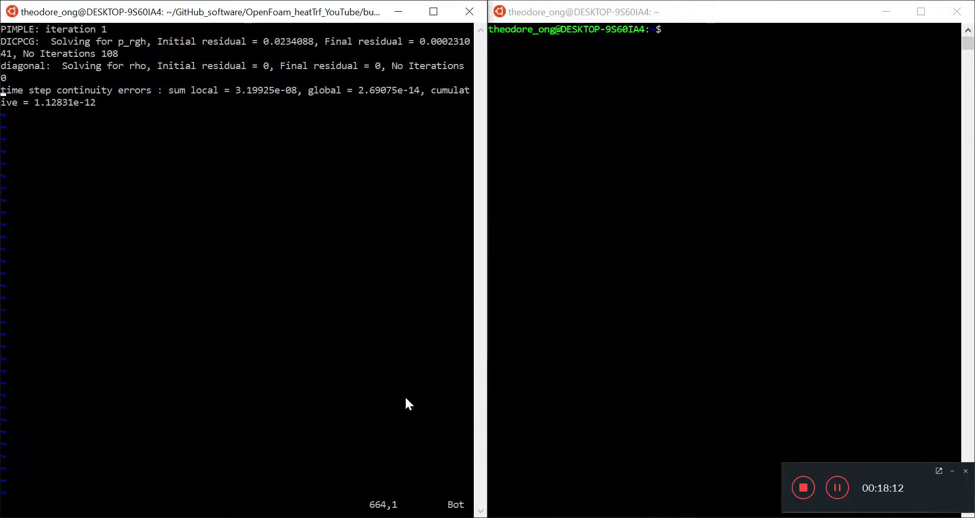
scroll(404, 395, "up", 4)
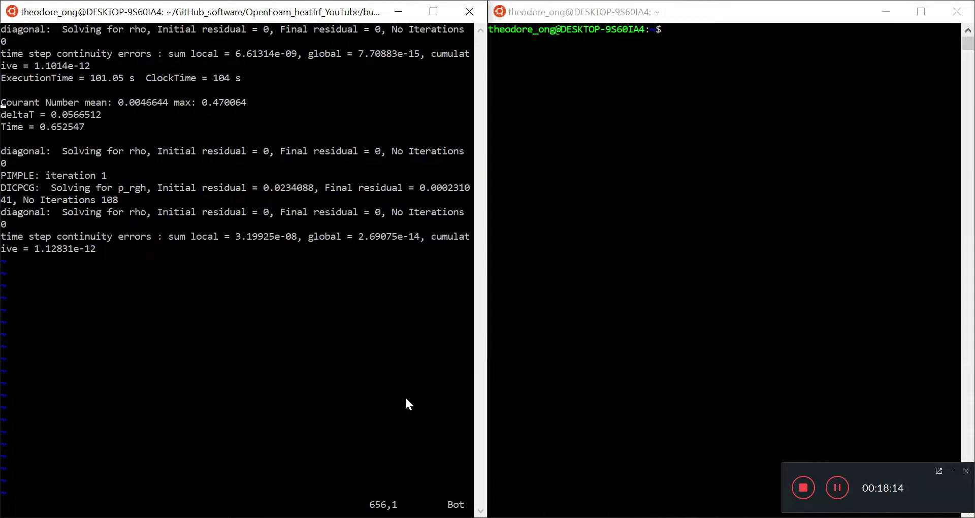
scroll(406, 398, "up", 1)
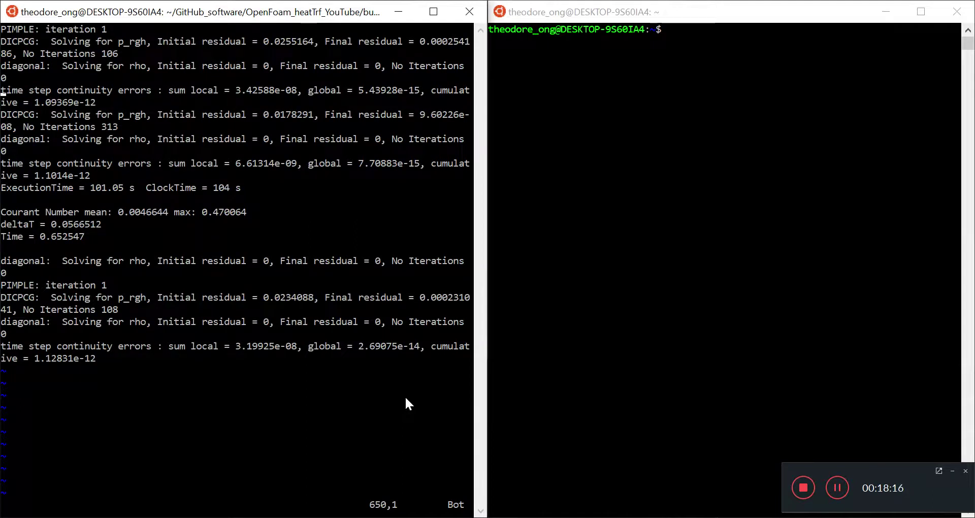
double_click(51, 224)
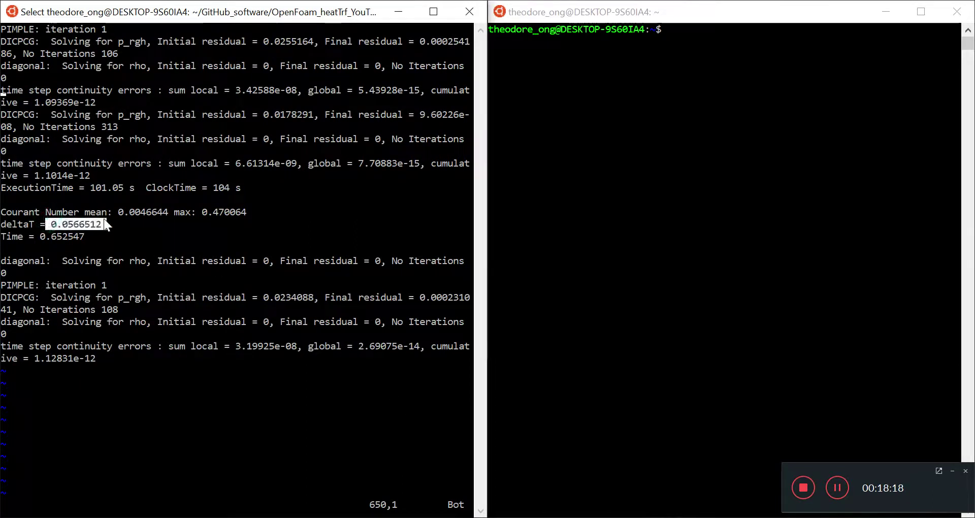
left_click(200, 213)
left_click(159, 345)
key("Escape")
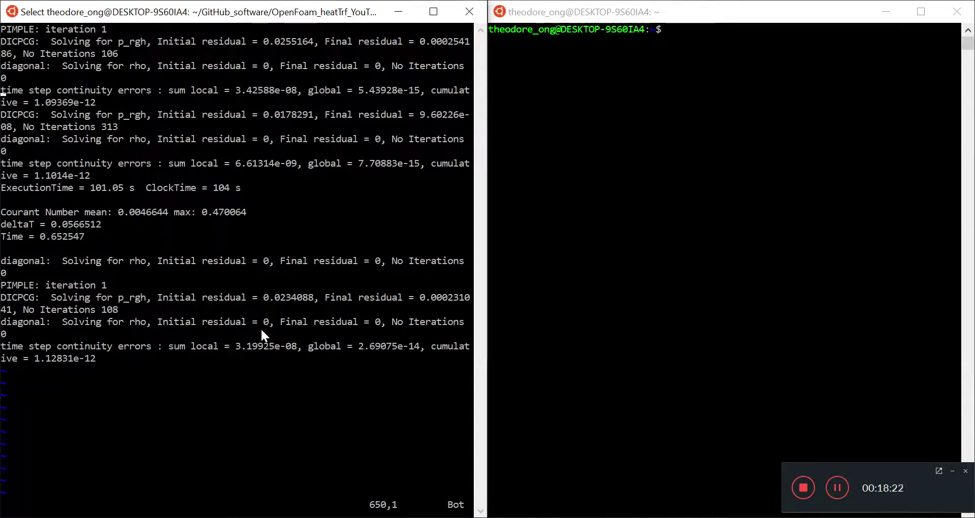
type(":q")
key("Return")
List the case folder, then move up to buoyantPimpleFoam_timevaryingBC and list its case folders
type("l")
key("Return")
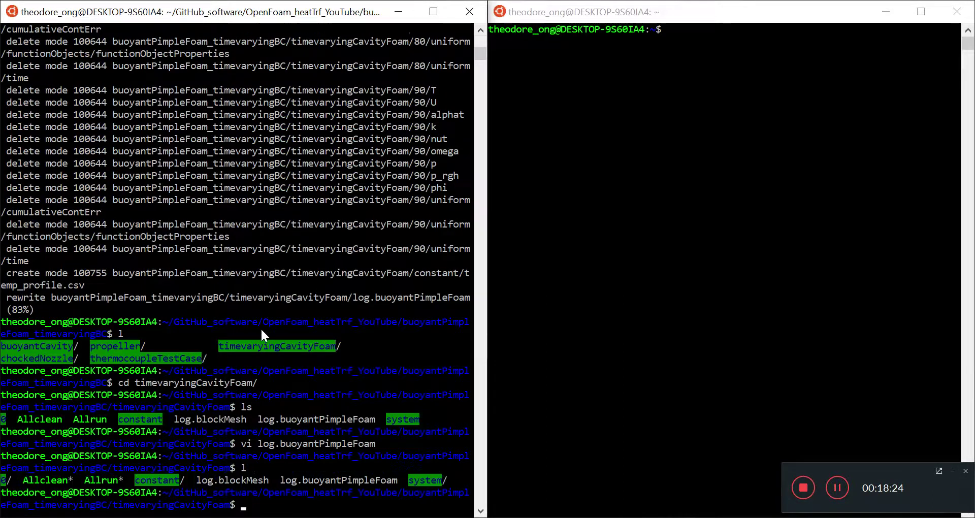
type("cd ..")
key("Return")
type("ls")
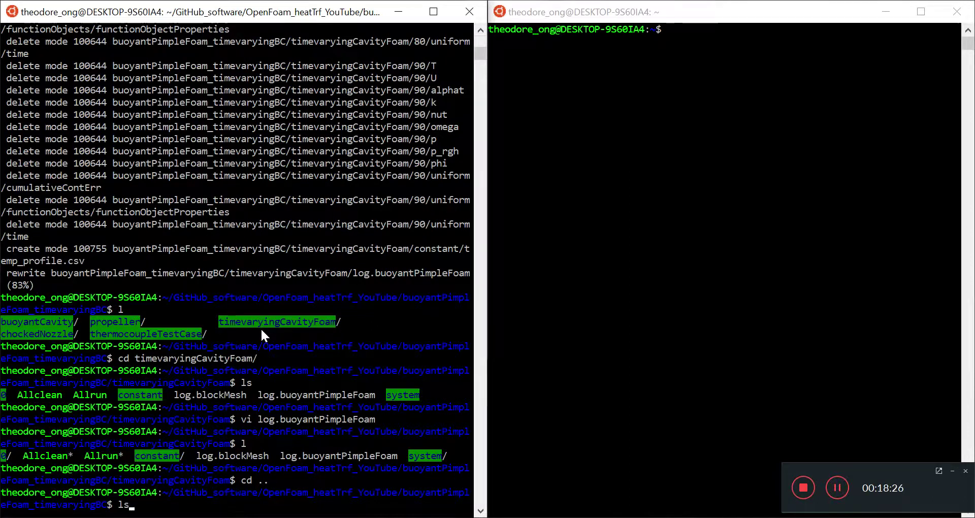
key("Return")
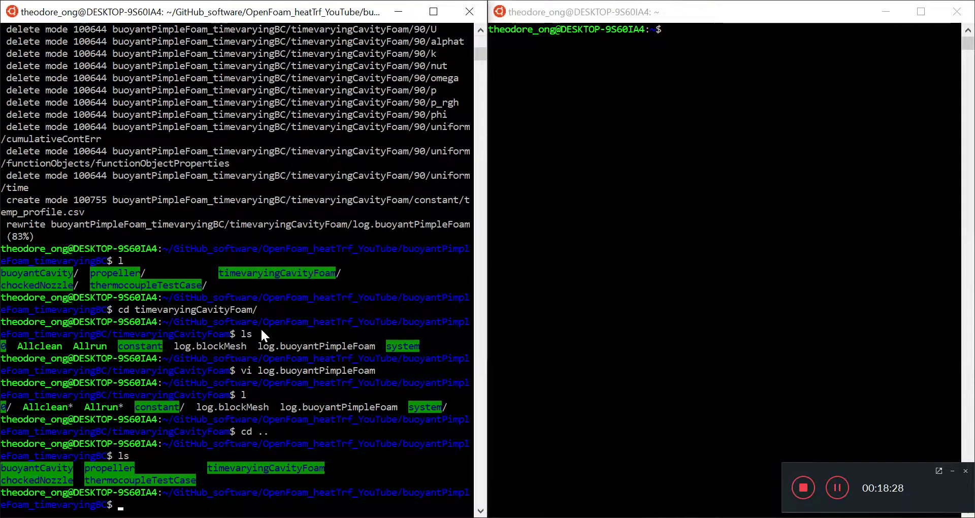